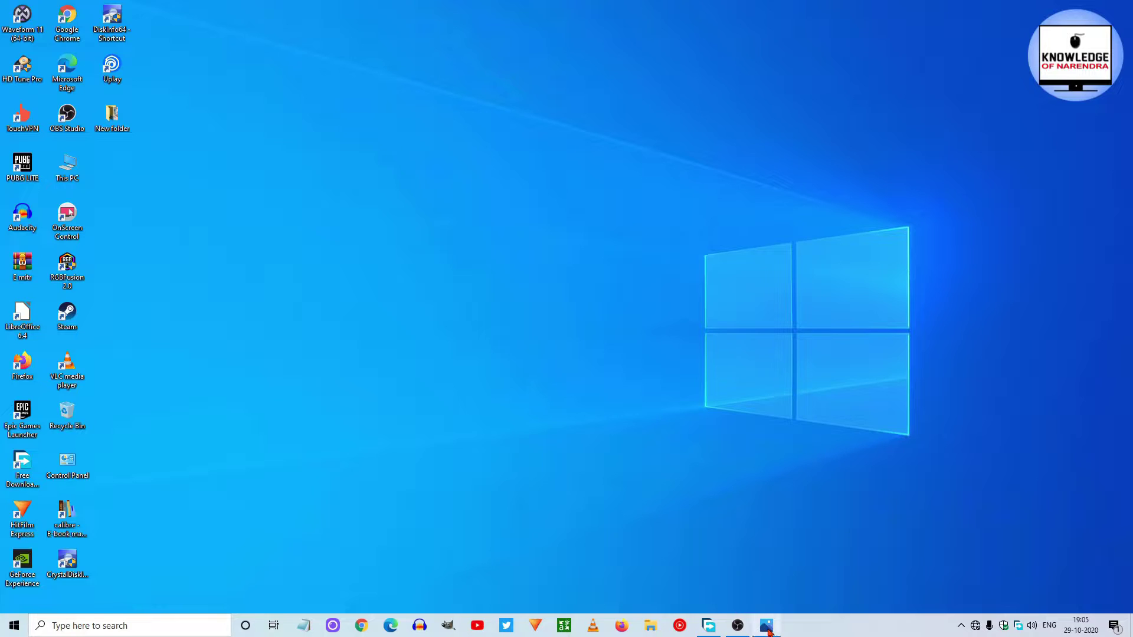
click(767, 626)
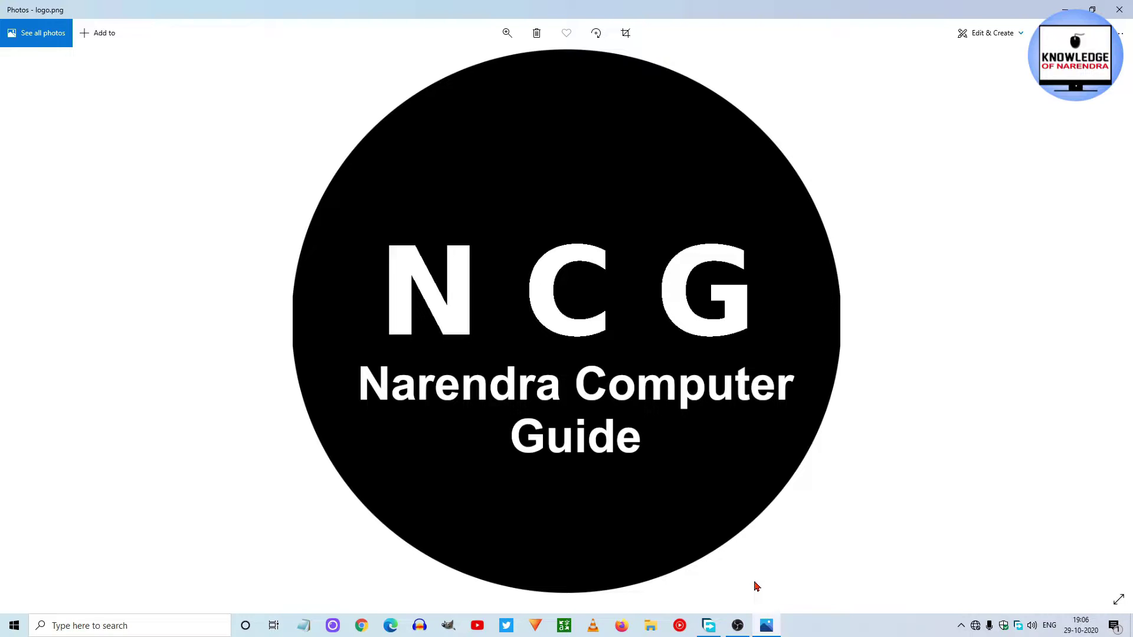
click(1063, 9)
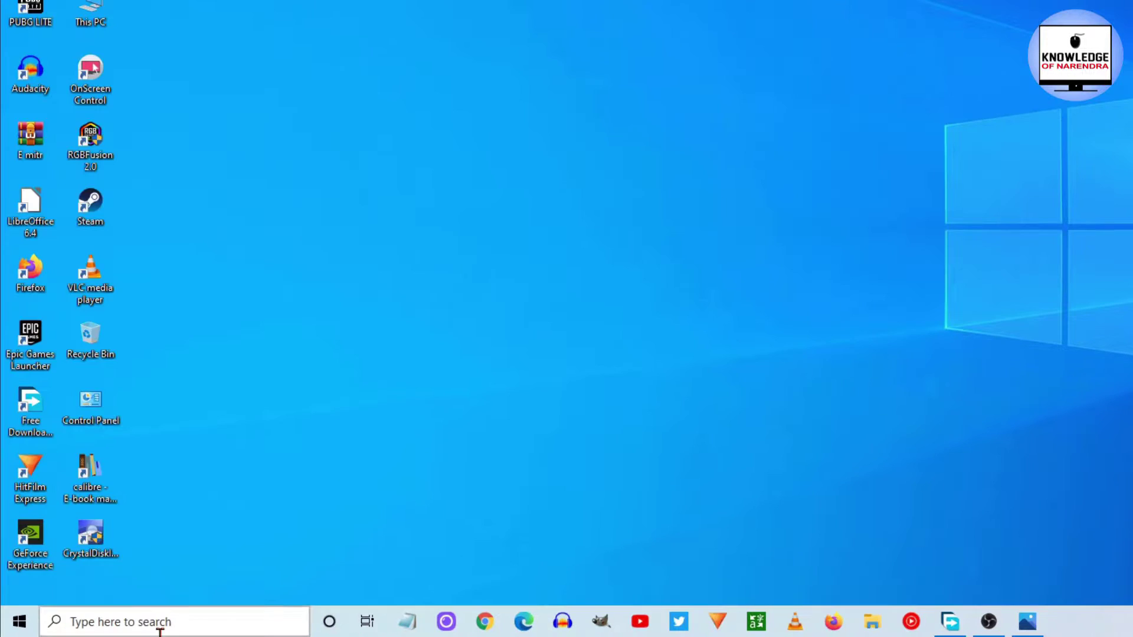
Search Windows for the Video editor app and open it
click(118, 631)
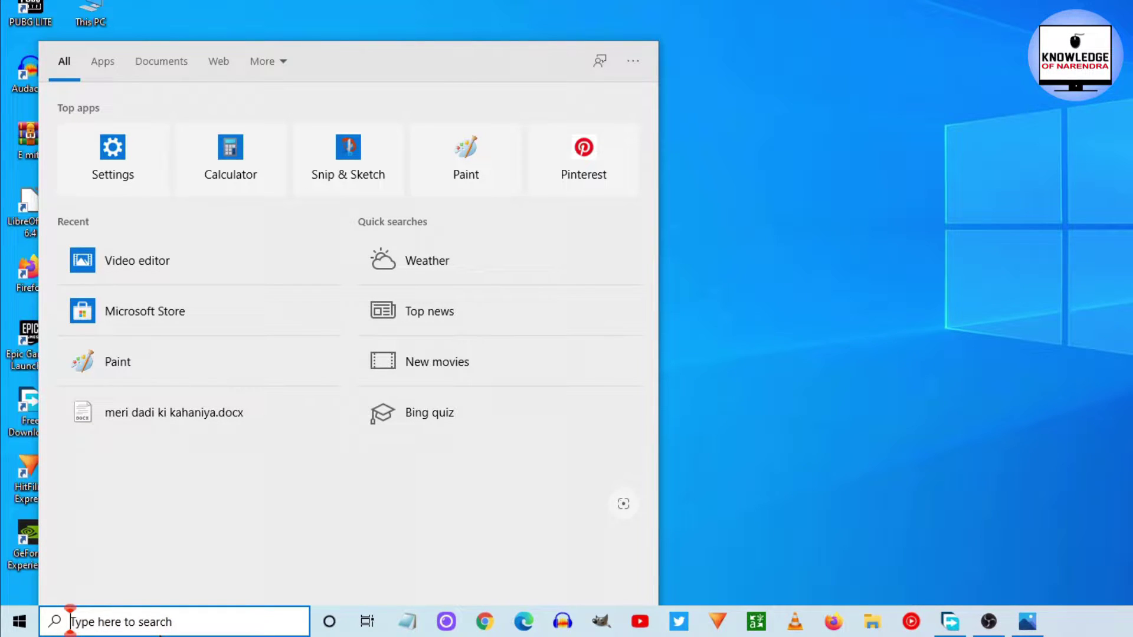
text(vi)
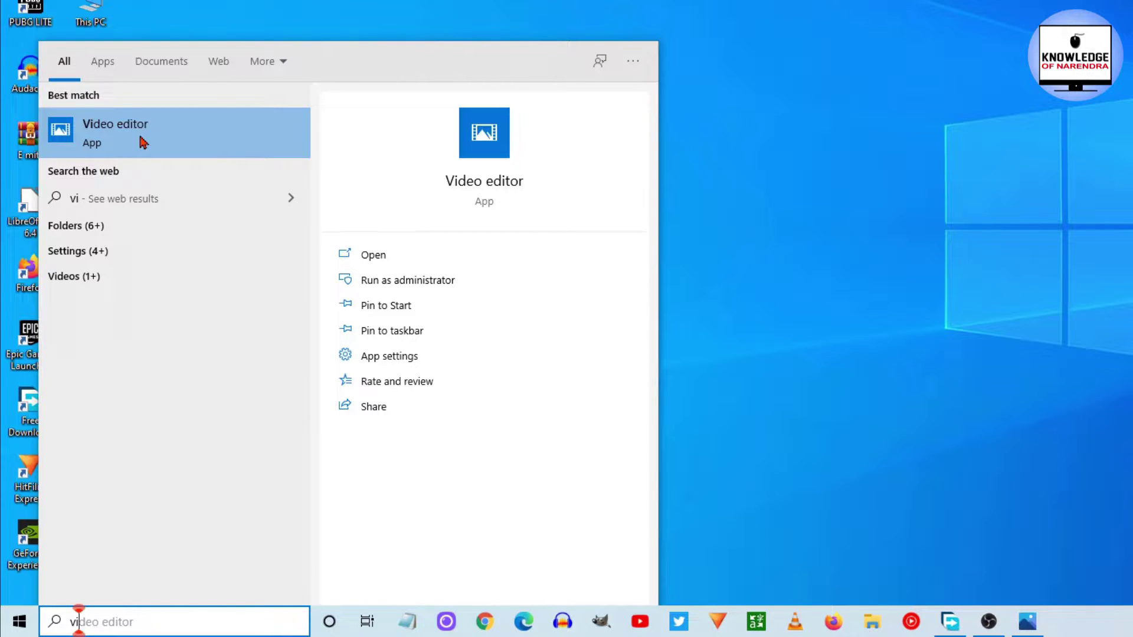
click(140, 139)
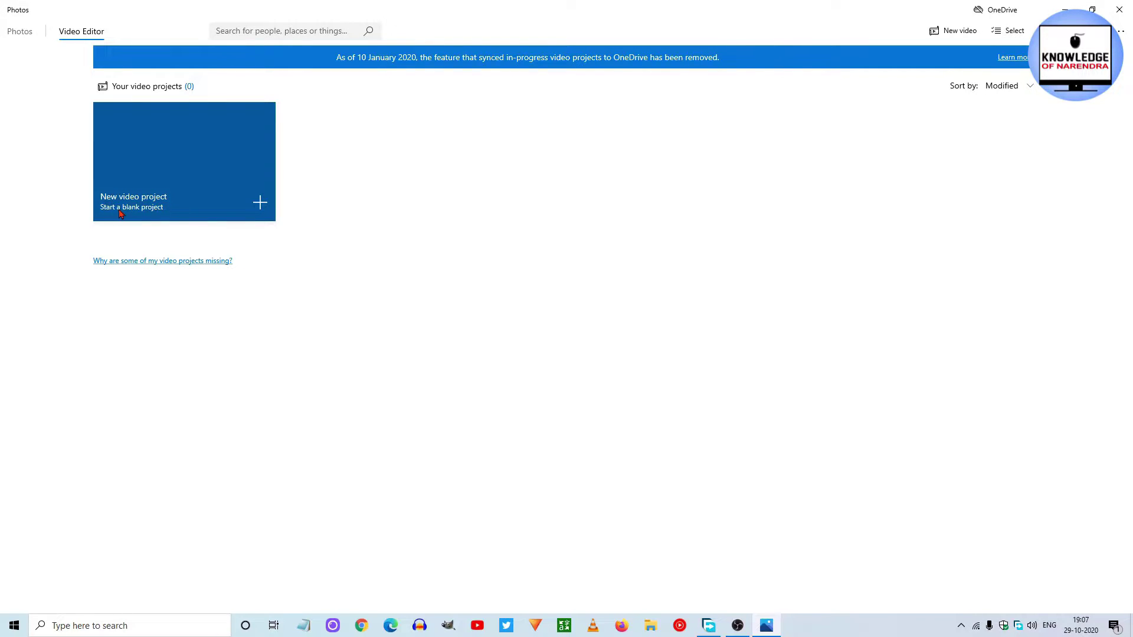
Start a new blank video project and name it NS
click(264, 204)
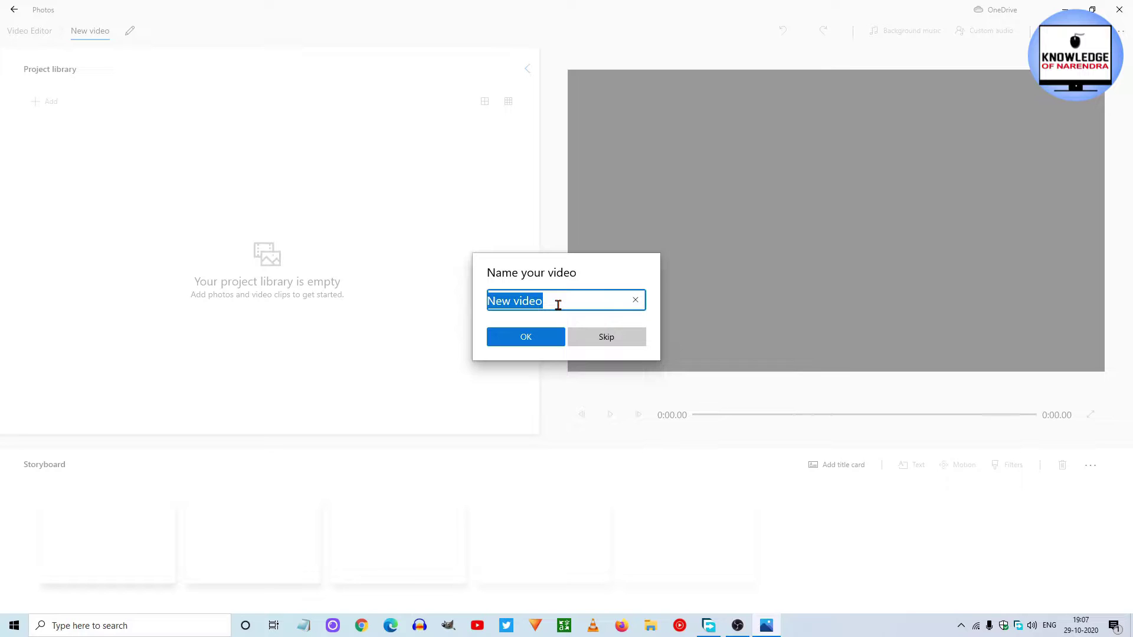
text(NS)
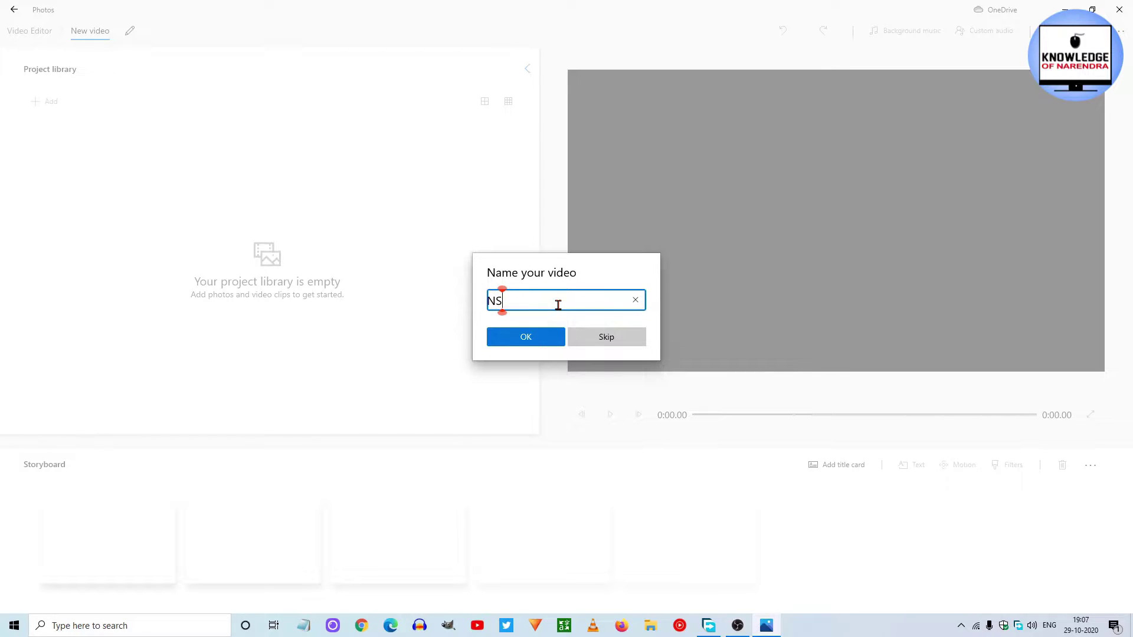
click(519, 341)
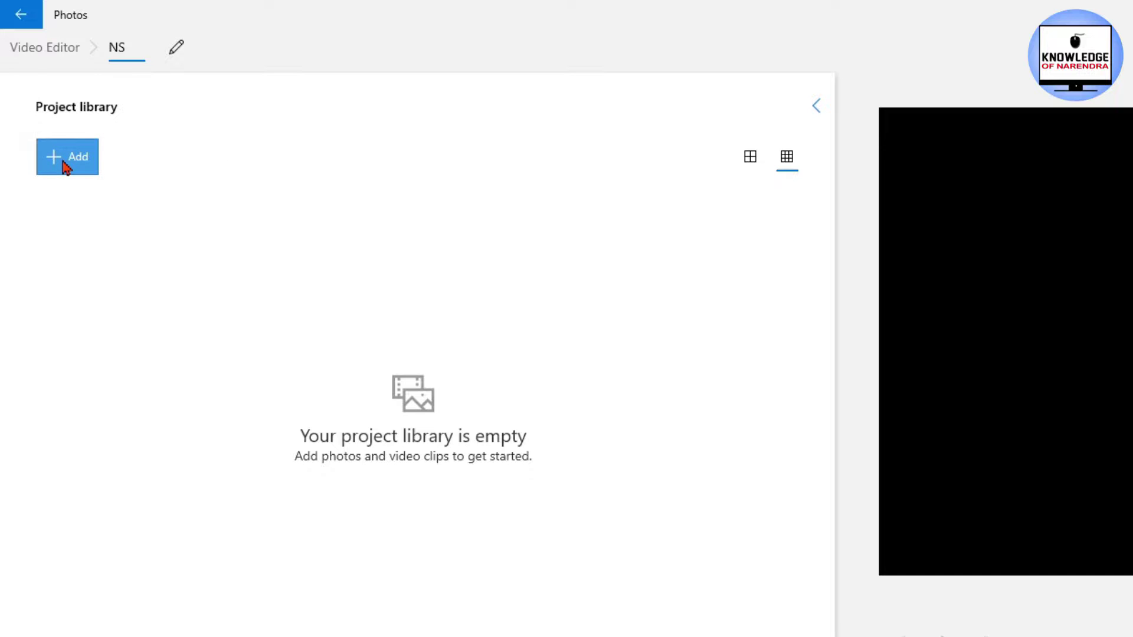
Import the vlcsnap photo and the w1 video from this PC's Videos > Test folder into the project library
click(64, 162)
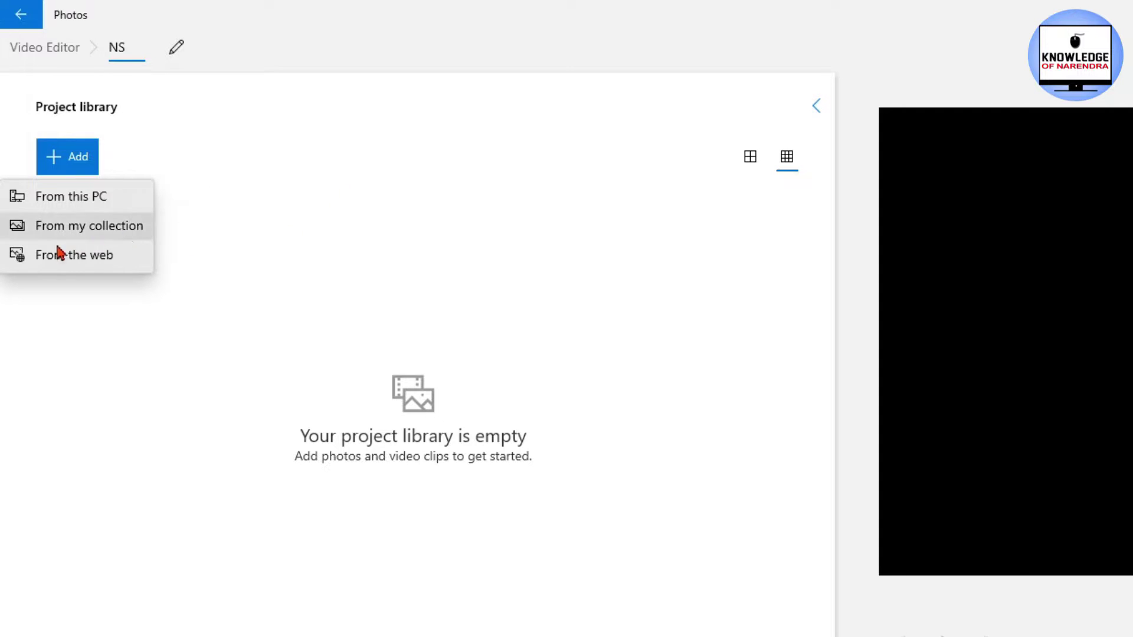
click(59, 203)
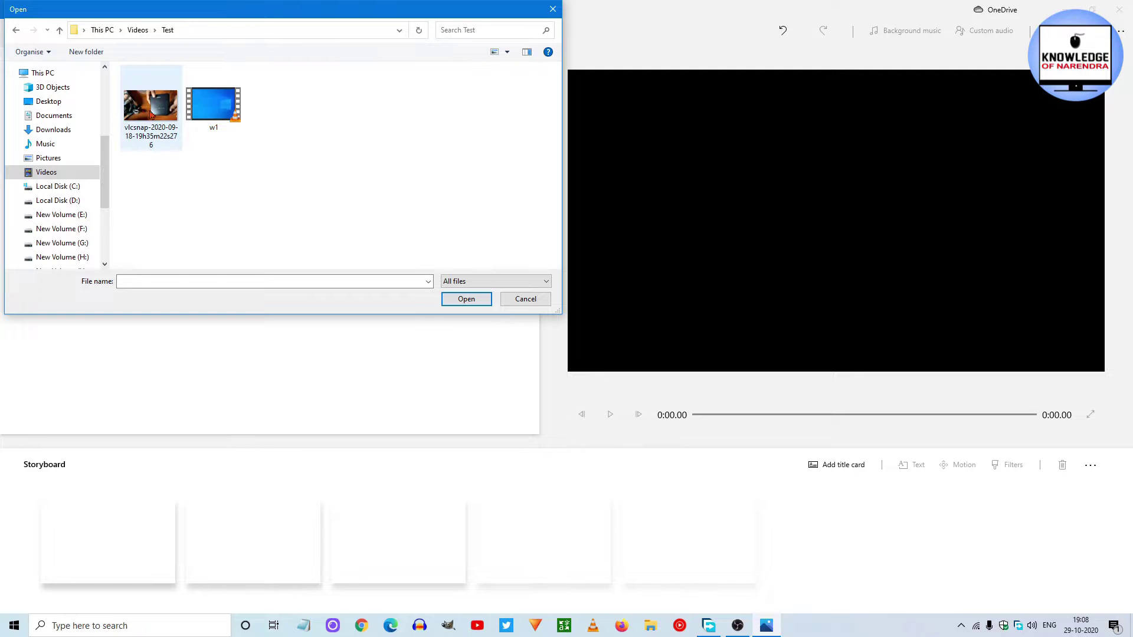
drag(326, 149, 121, 66)
click(465, 299)
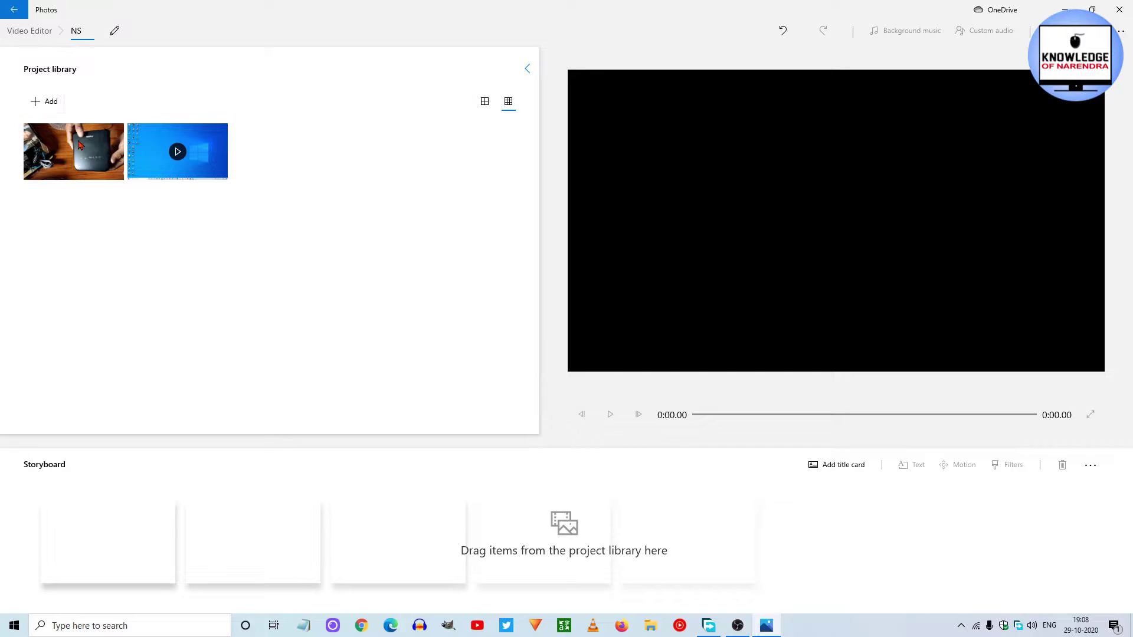
Try the project library's larger thumbnails and return to small ones, and collapse and reopen the library
click(485, 105)
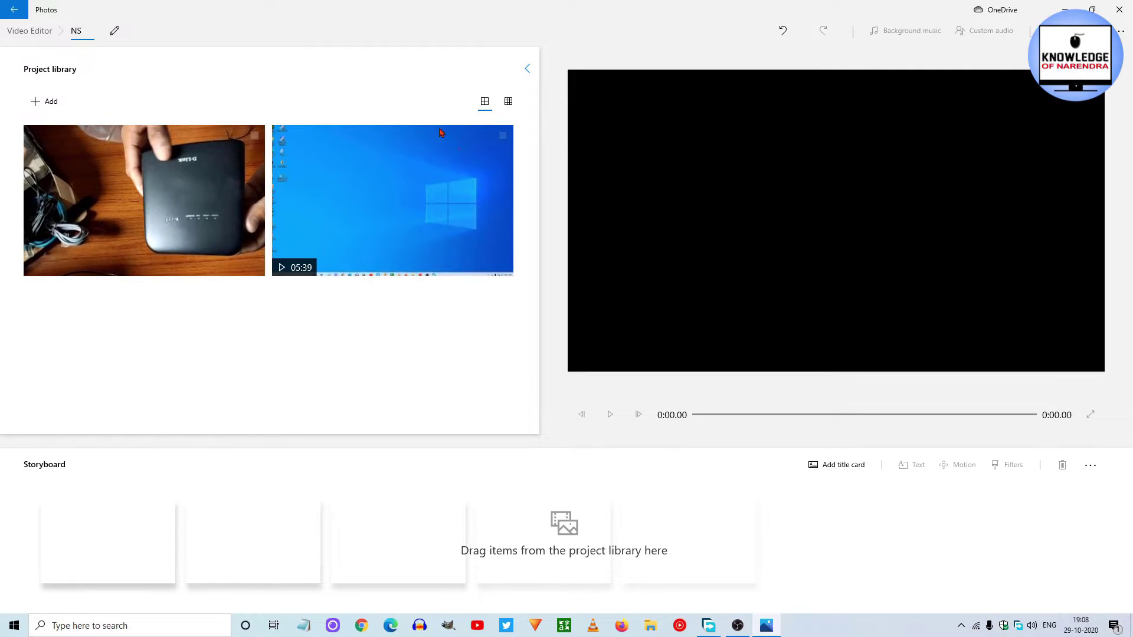
click(509, 105)
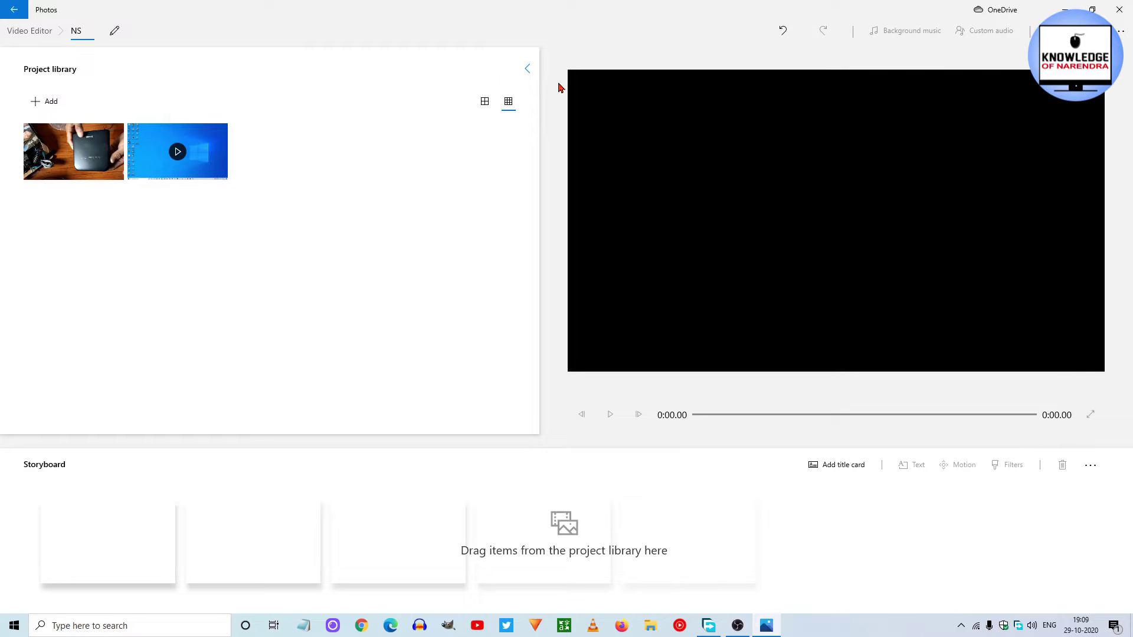
click(528, 69)
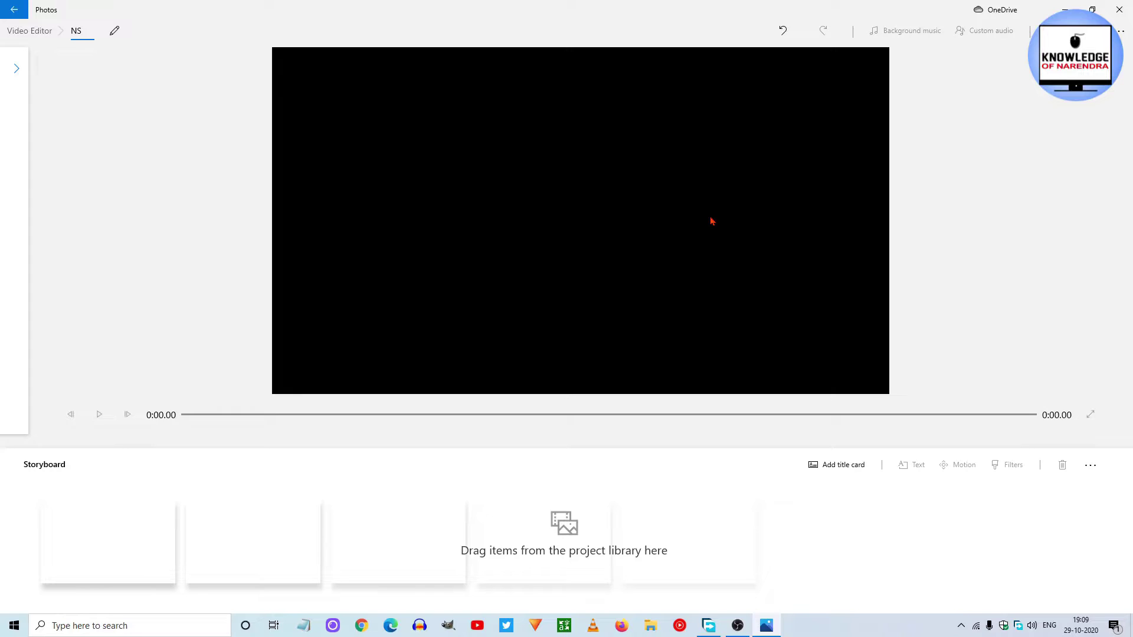
click(17, 69)
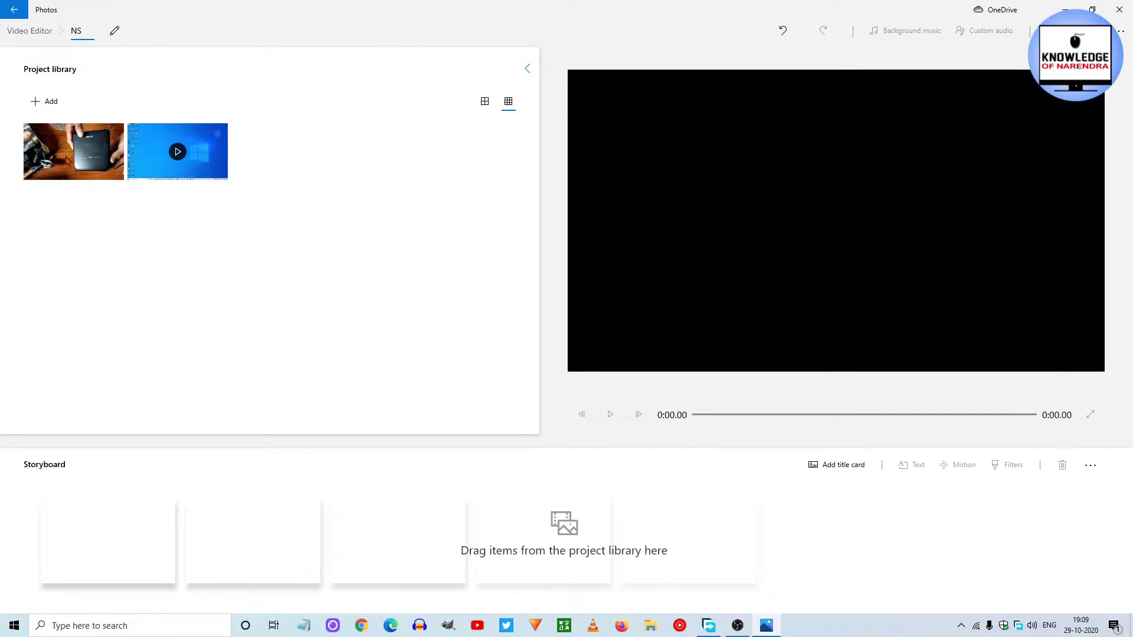
Place the router photo first and the desktop recording second on the storyboard
drag(78, 164, 107, 537)
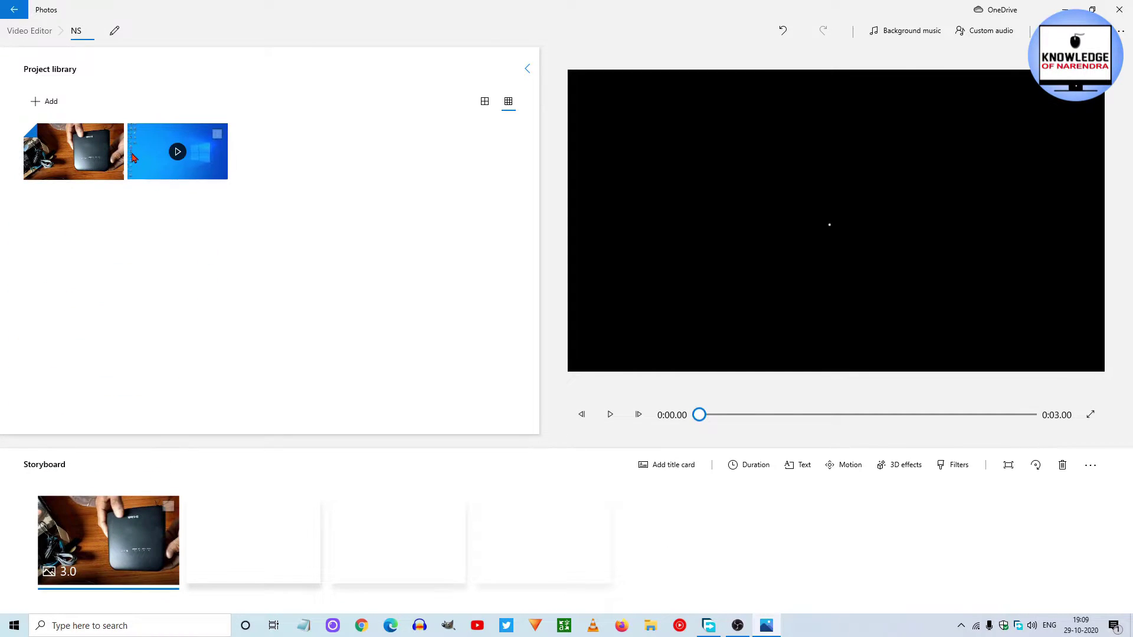
drag(135, 157, 275, 558)
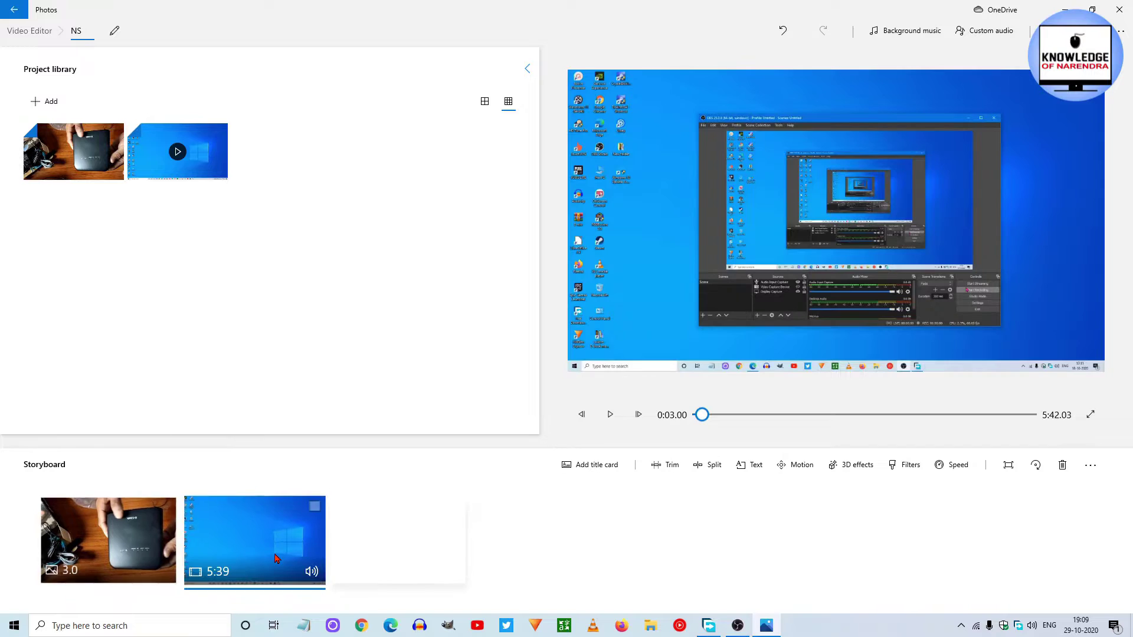
Rotate the router photo on the storyboard by 180 degrees
click(92, 542)
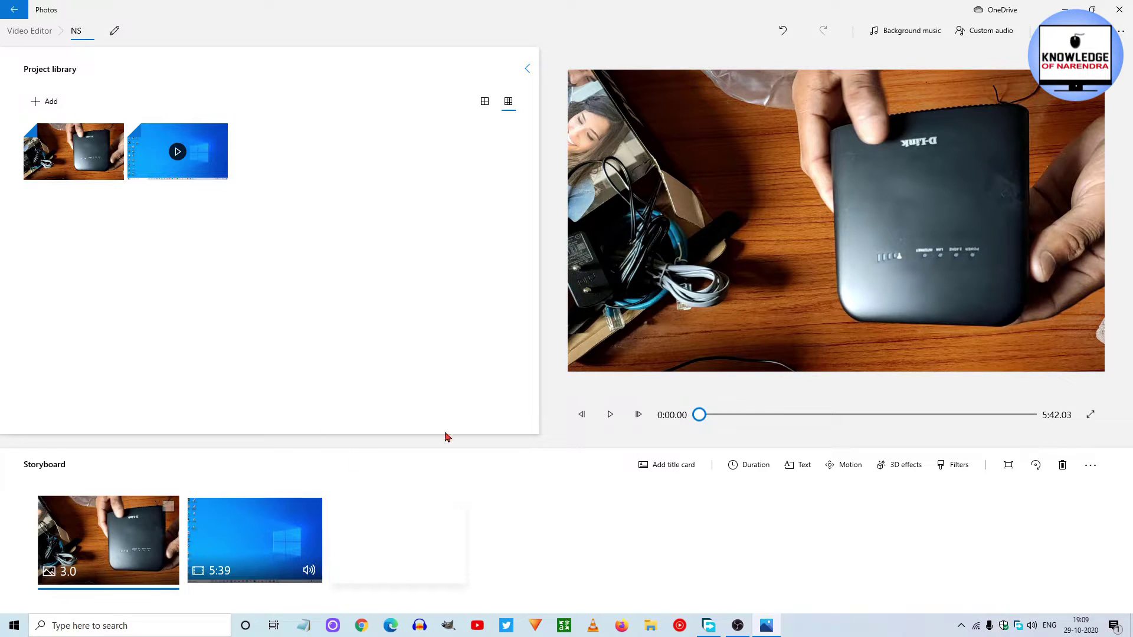
click(1036, 465)
click(1036, 466)
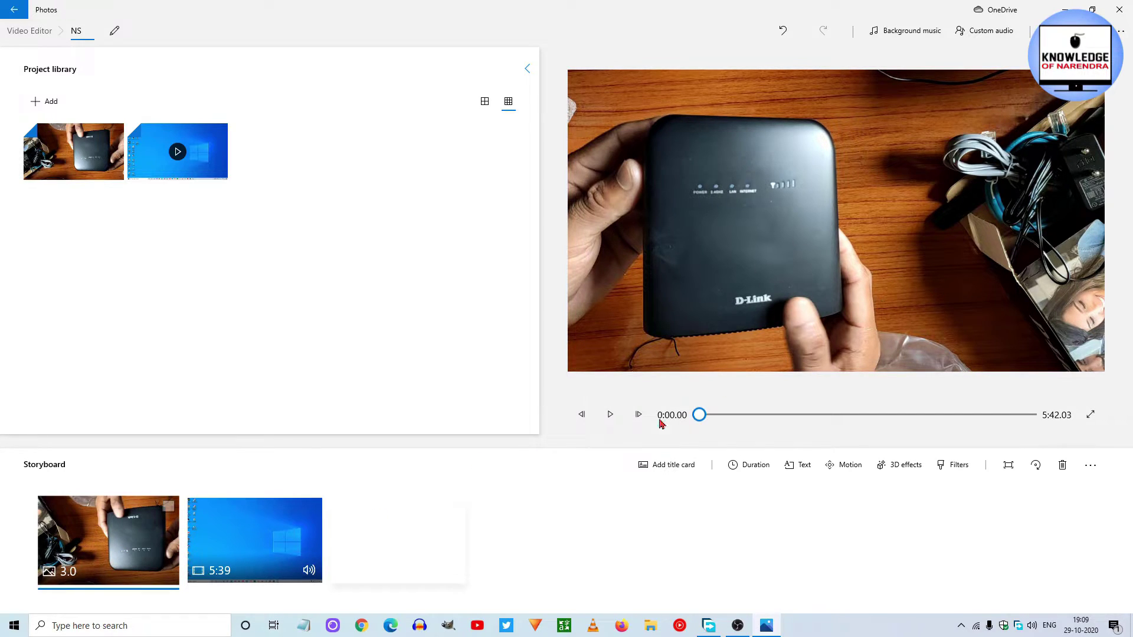
Open the router photo's text editing and enter the person's first name as the overlay text
click(797, 474)
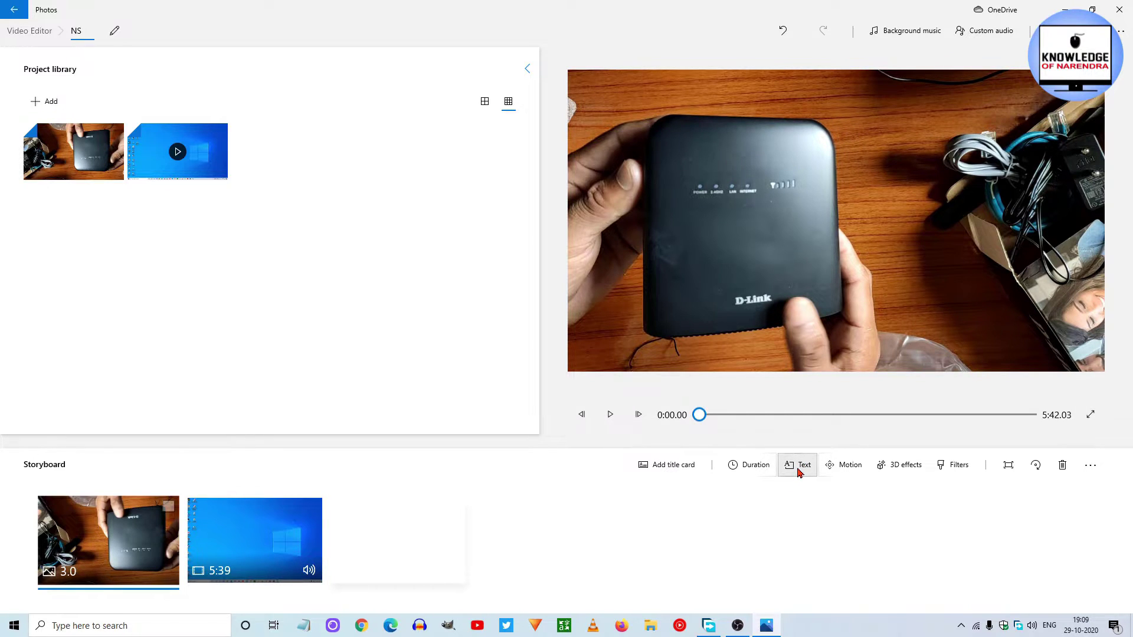
right_click(127, 529)
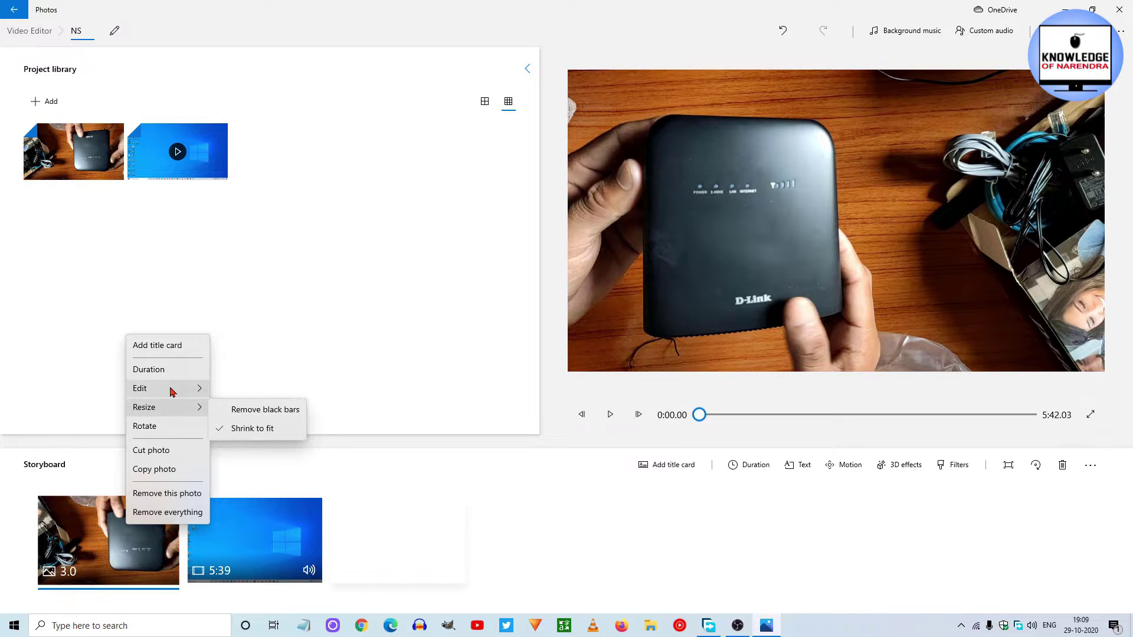
mouse_move(172, 391)
click(223, 391)
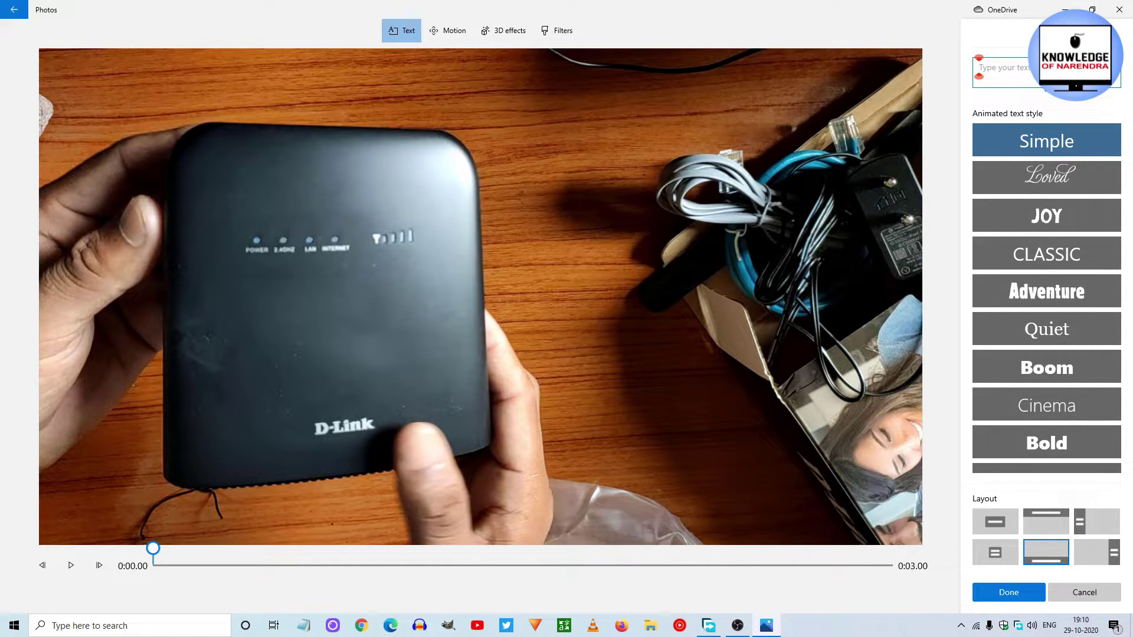
text(Narendra)
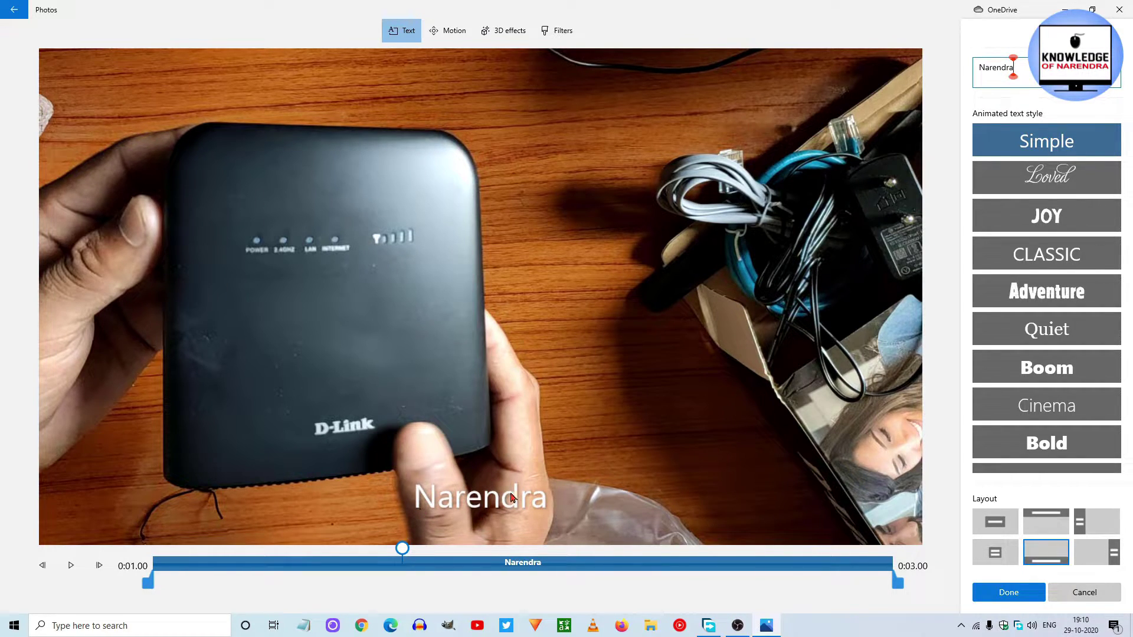
Try the Loved, Joy, Classic and Adventure animated styles on the overlay text and preview them
click(1055, 184)
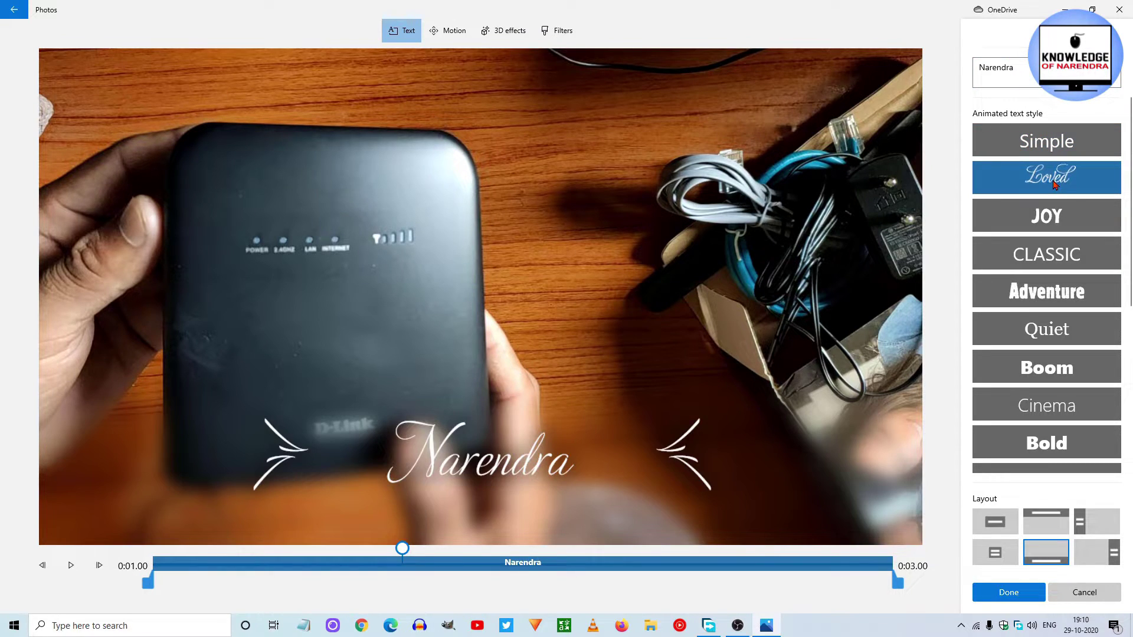
click(1025, 225)
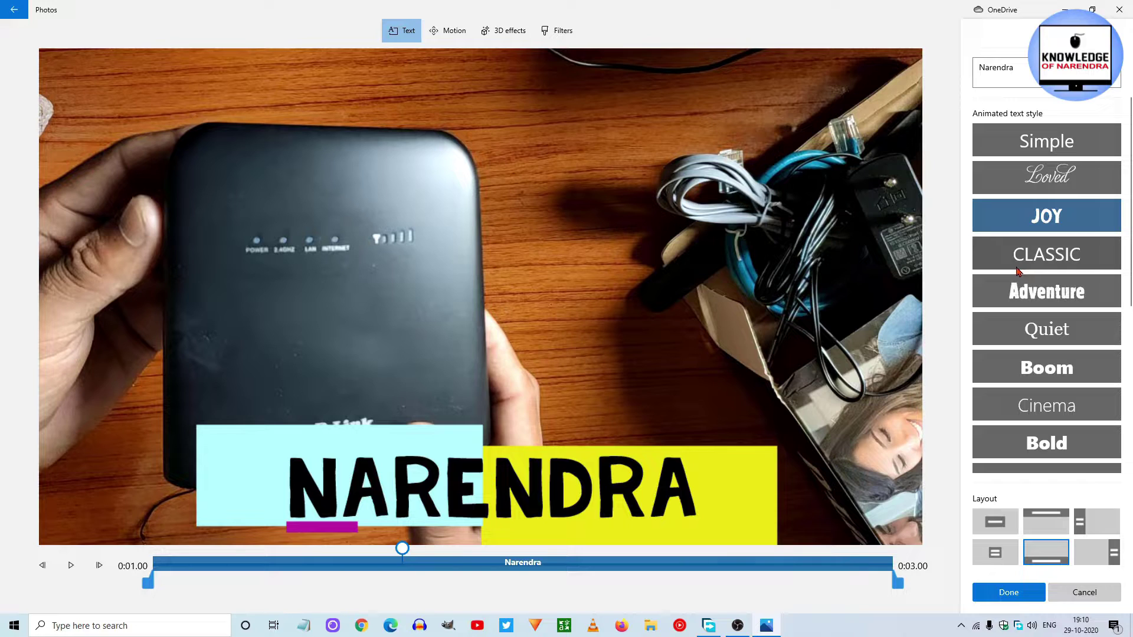
click(71, 566)
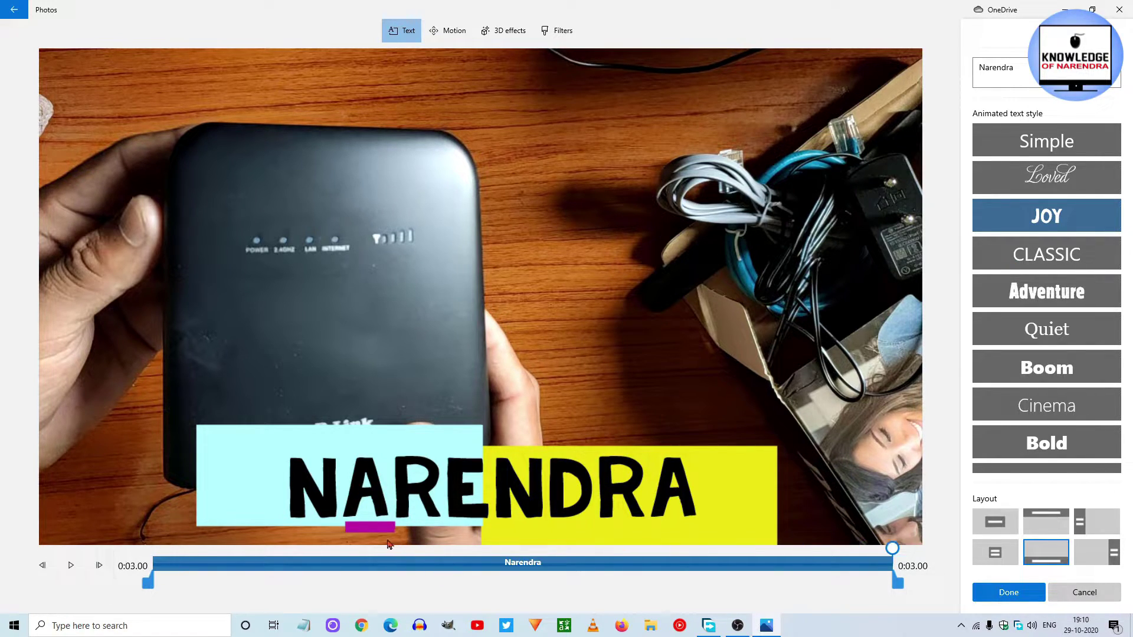
click(1020, 267)
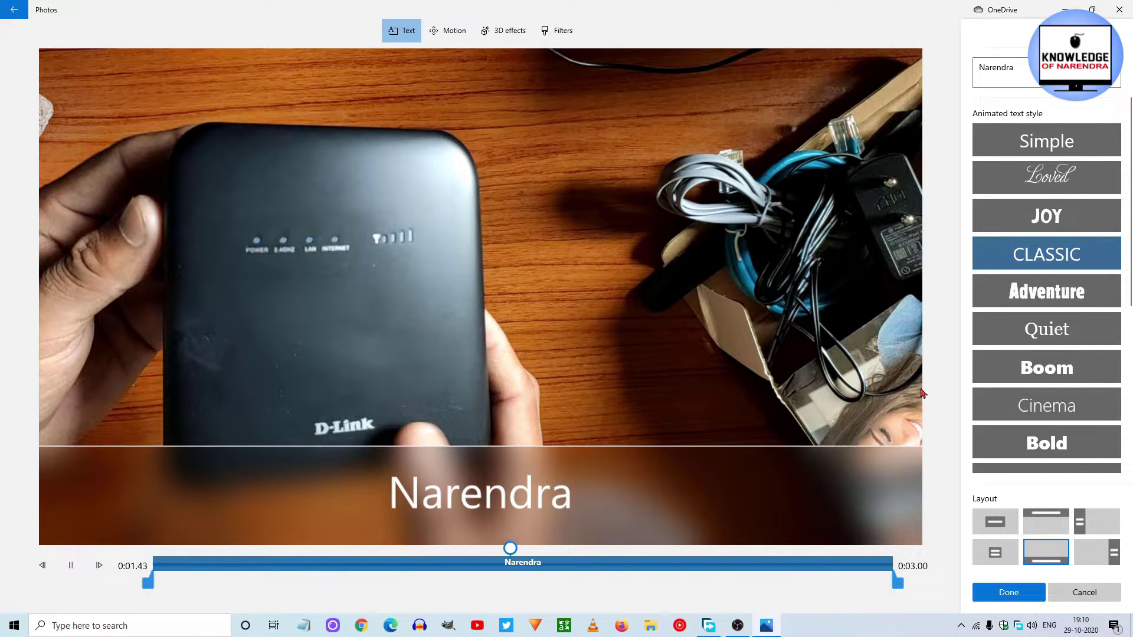
click(1026, 294)
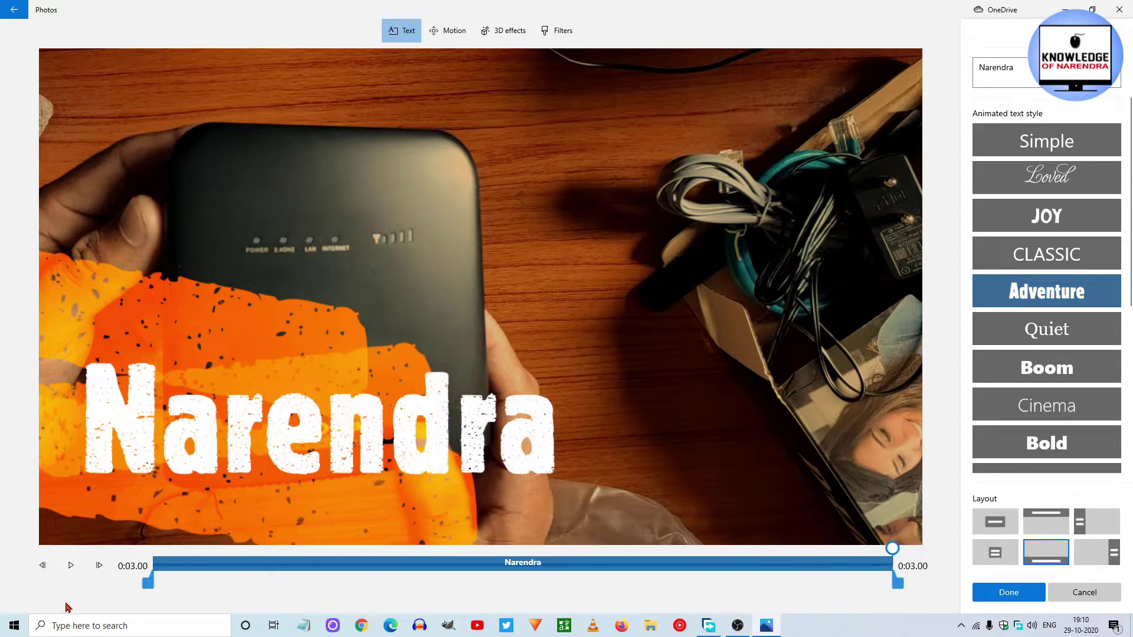
click(71, 566)
Try the Quiet, Boom and Cinema animated styles on the overlay text and play the preview
click(994, 329)
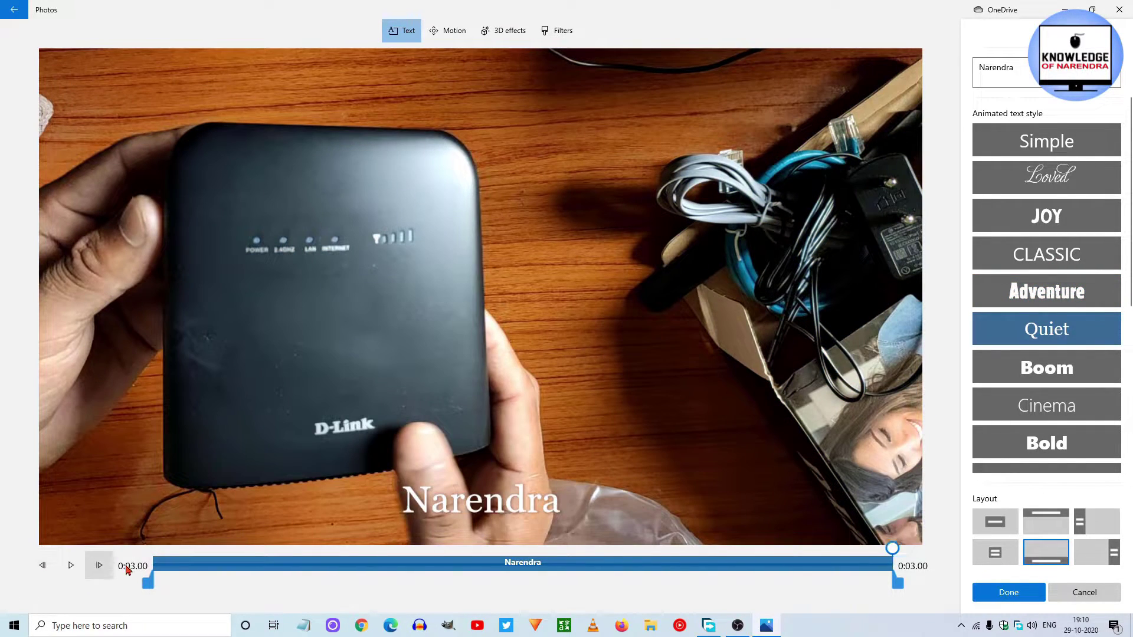
click(1011, 375)
click(70, 566)
click(1056, 421)
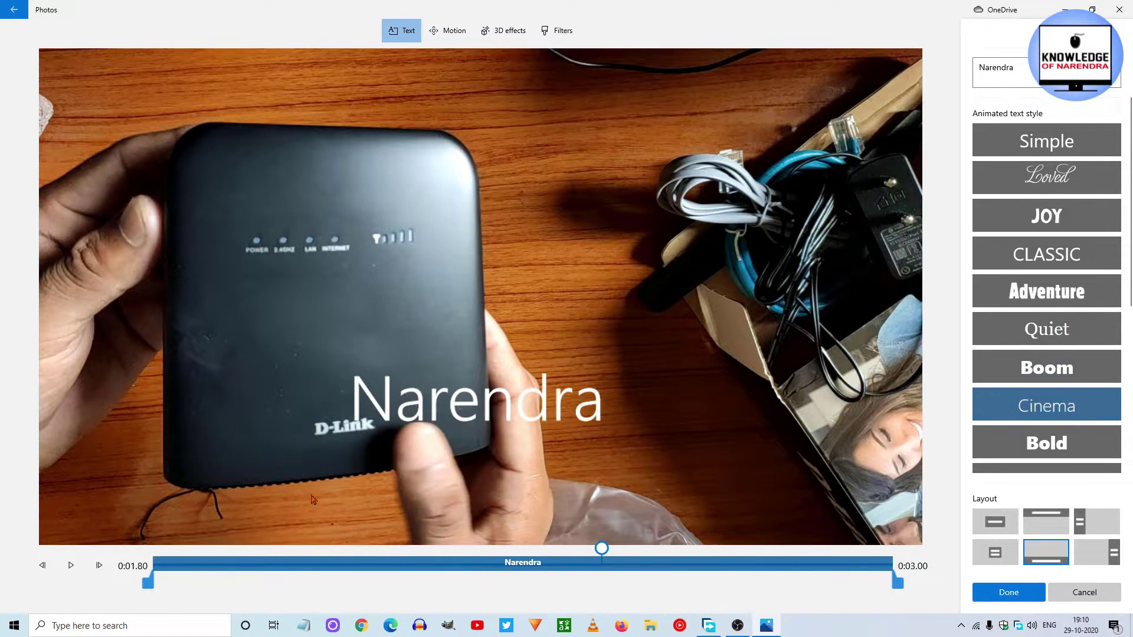
click(71, 565)
Apply the Bold animated style with the large centred layout to the overlay text and preview it
scroll(1037, 321, down, 2)
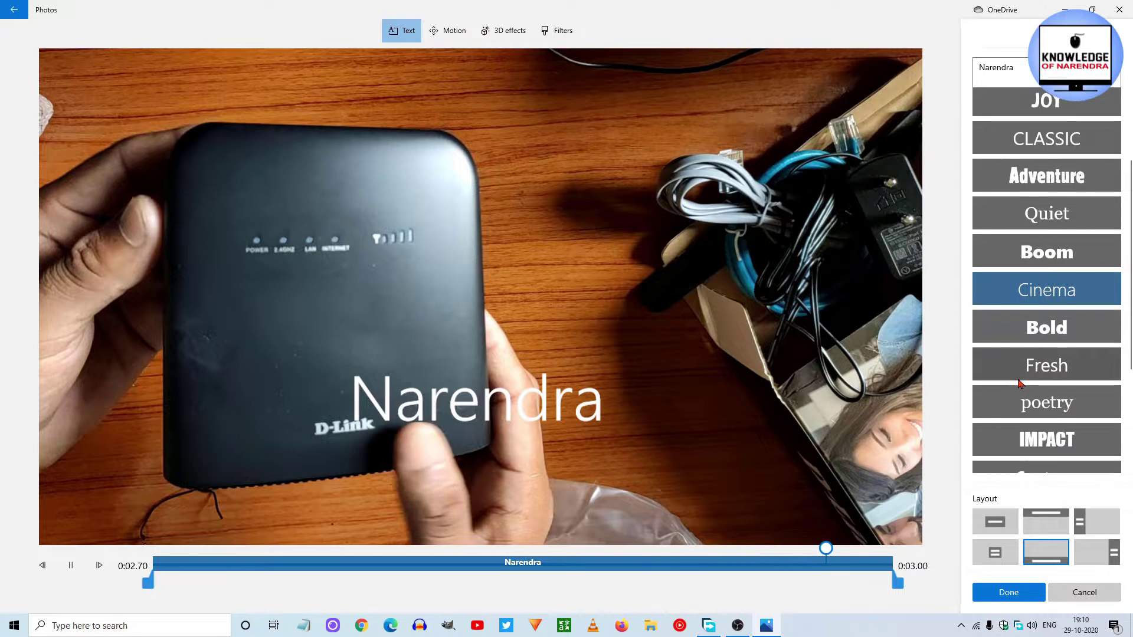
click(1036, 321)
click(69, 565)
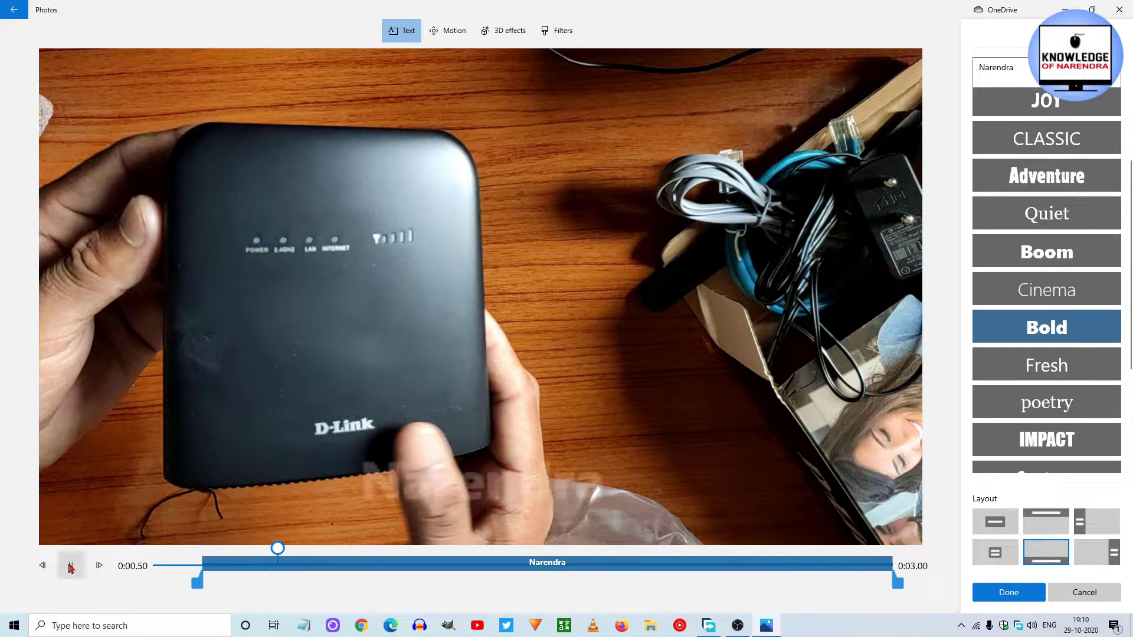
scroll(1031, 373, down, 2)
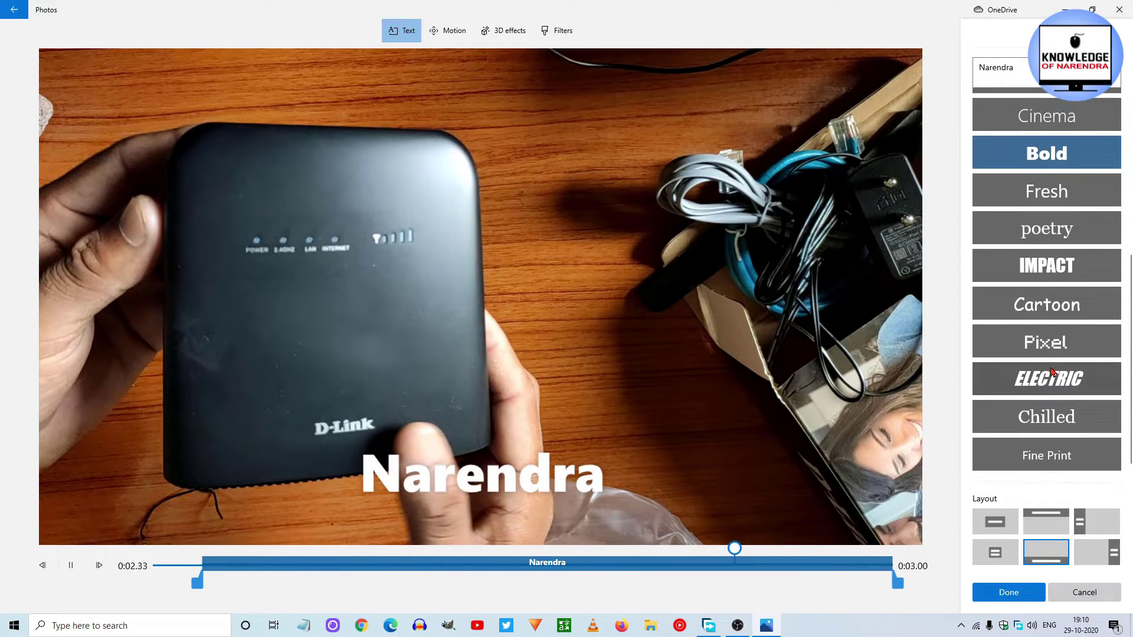
click(994, 522)
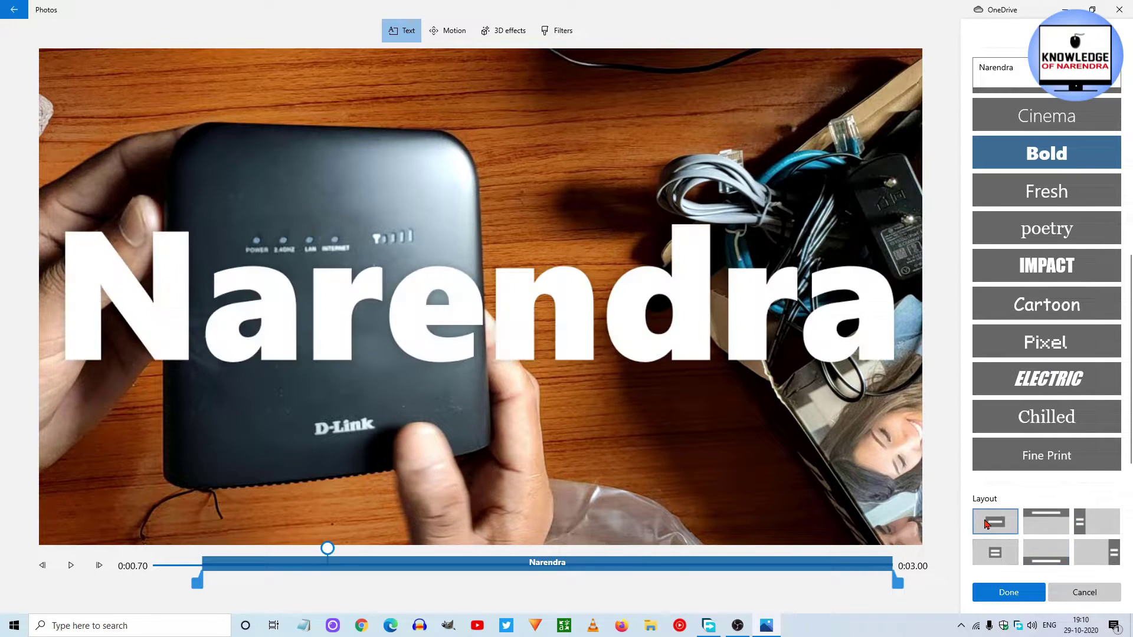
click(70, 566)
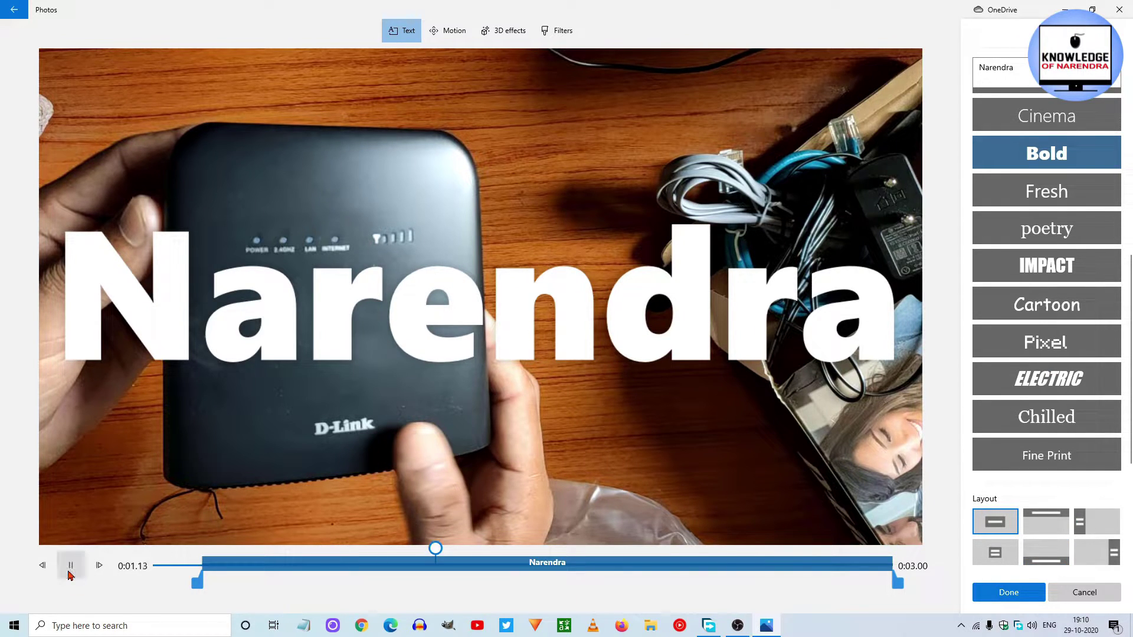
Apply the Cartoon animated style with the bottom layout to the overlay text, save it and play the project preview
click(1045, 552)
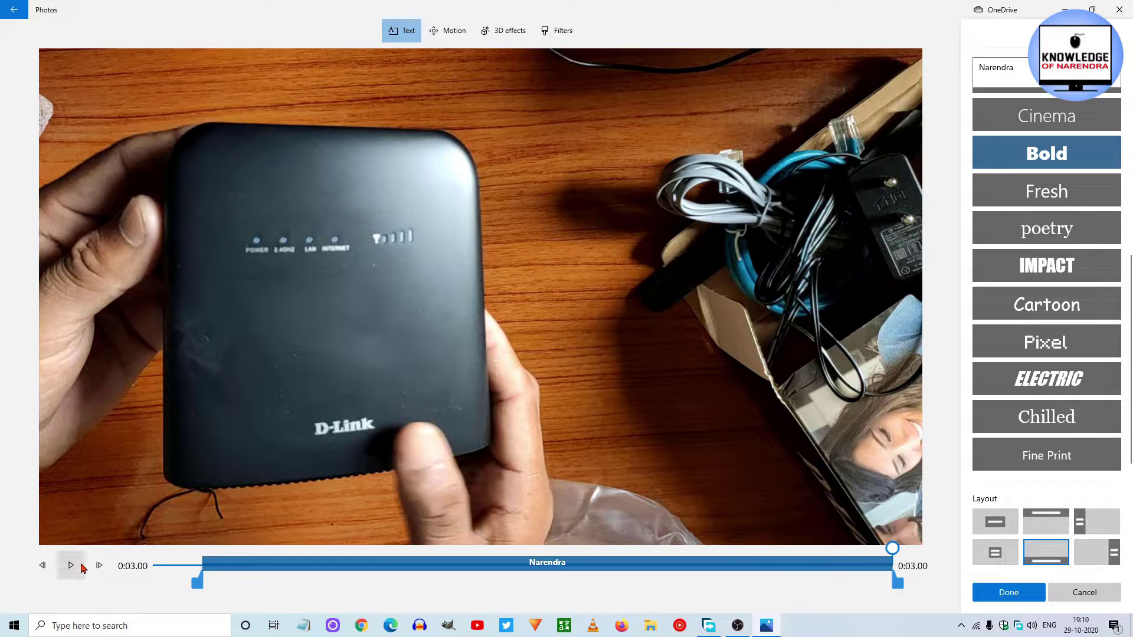
scroll(1047, 295, up, 5)
scroll(1046, 324, down, 3)
click(1046, 388)
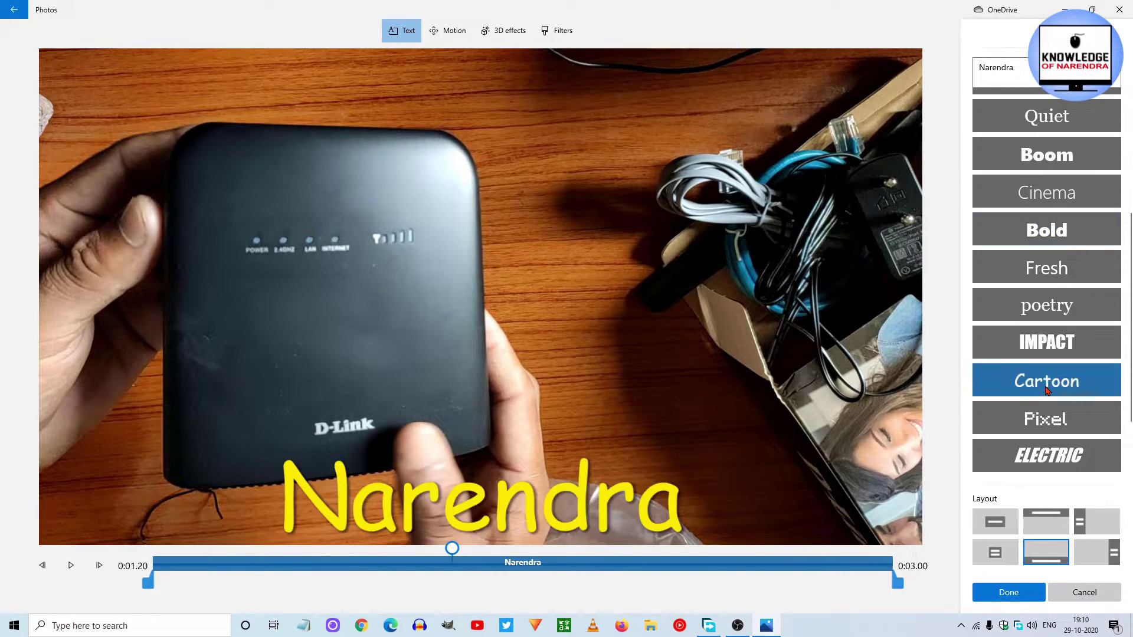
click(1007, 592)
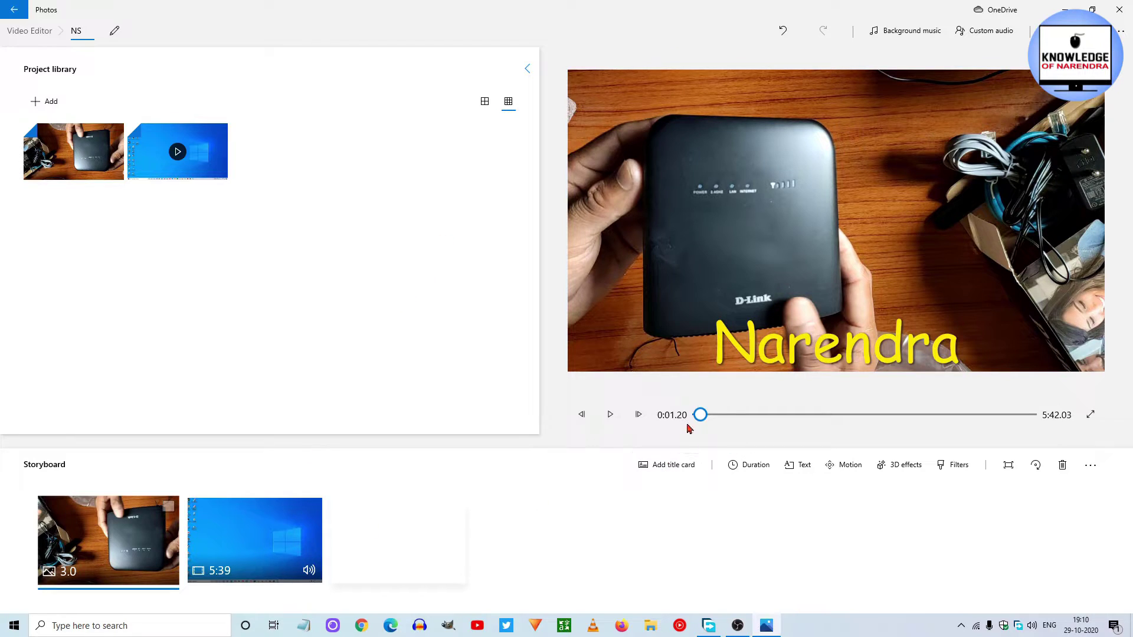
click(610, 415)
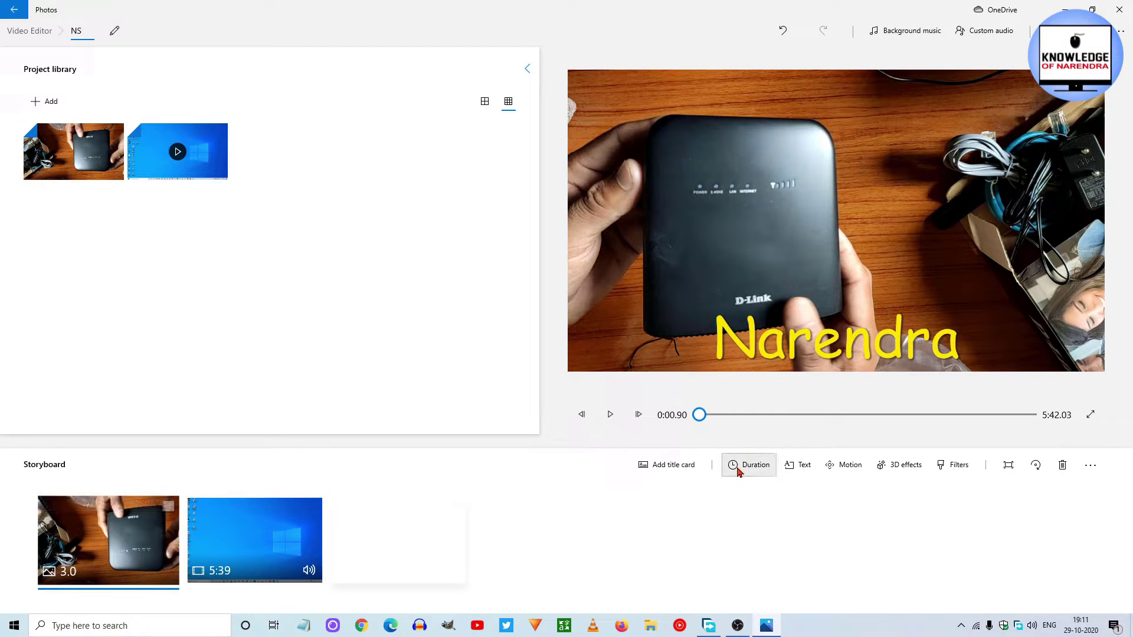
Set the router photo's duration to 7 sec and play the preview
right_click(105, 544)
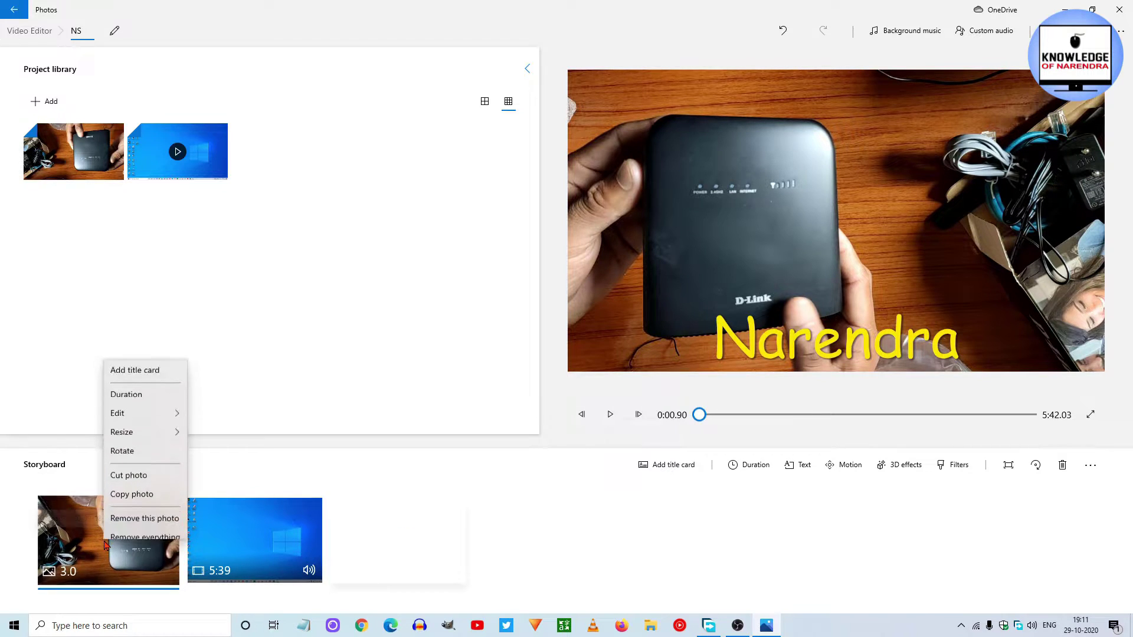
click(131, 385)
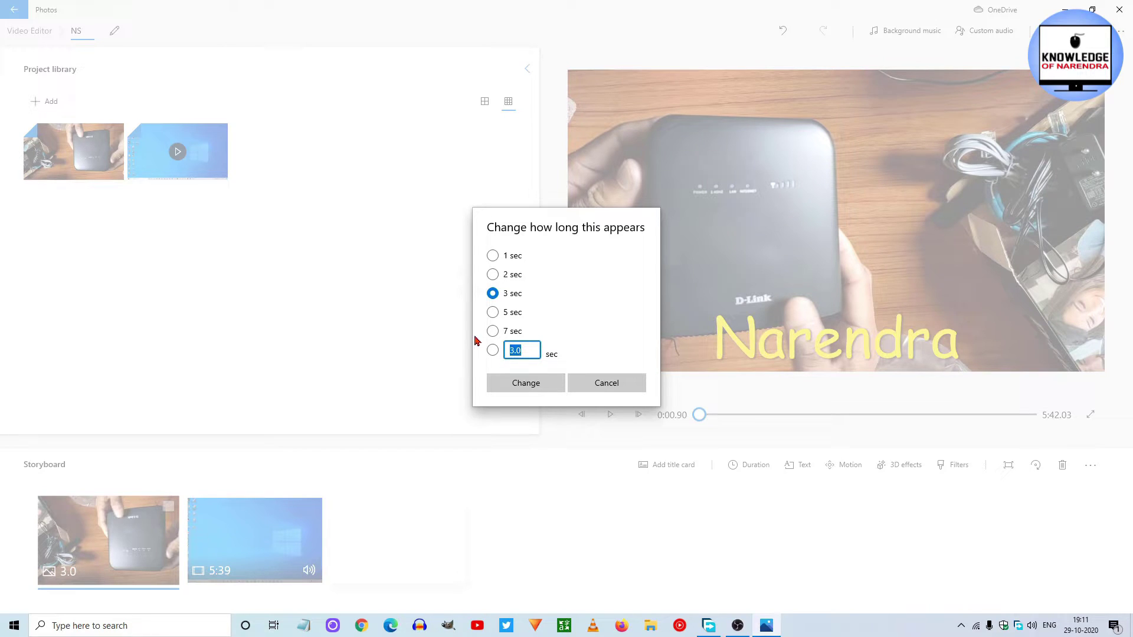
click(493, 331)
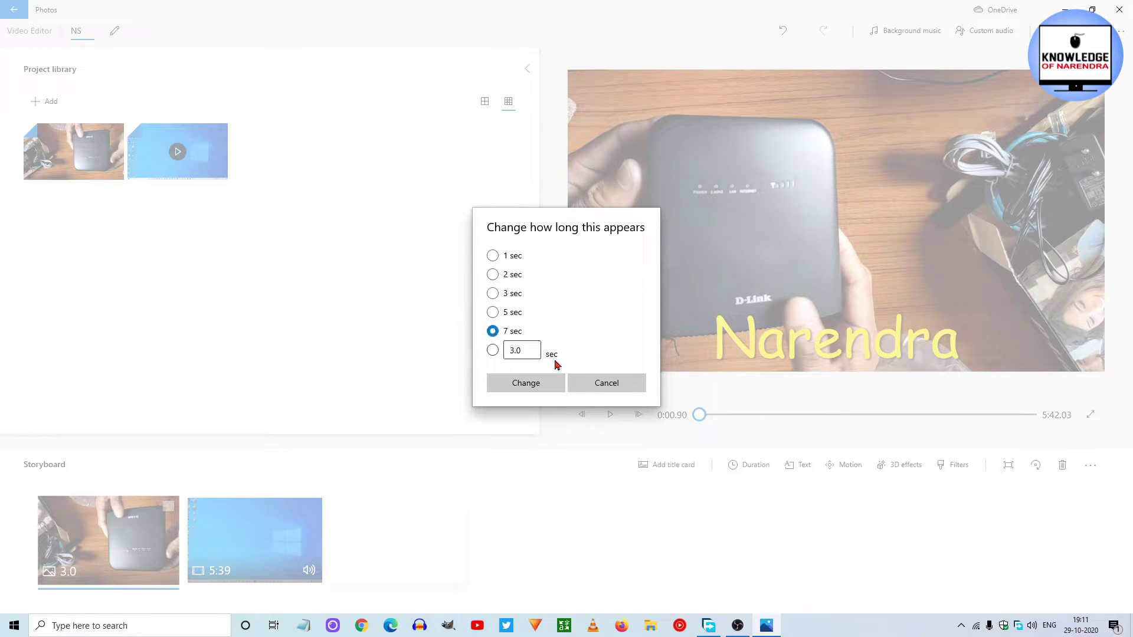
click(519, 384)
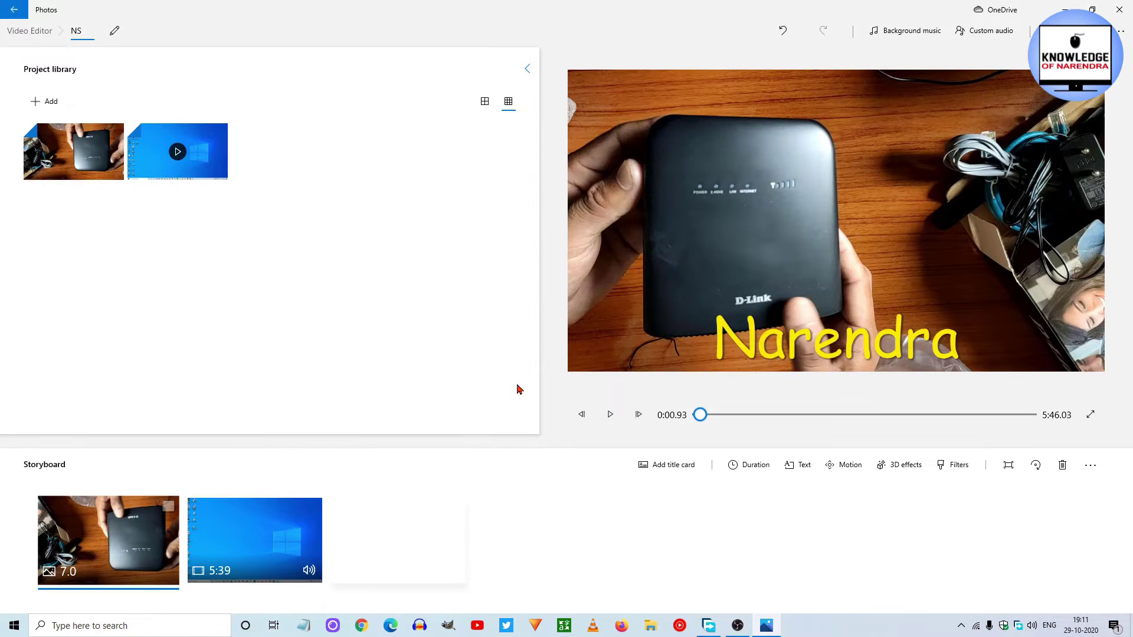
click(610, 415)
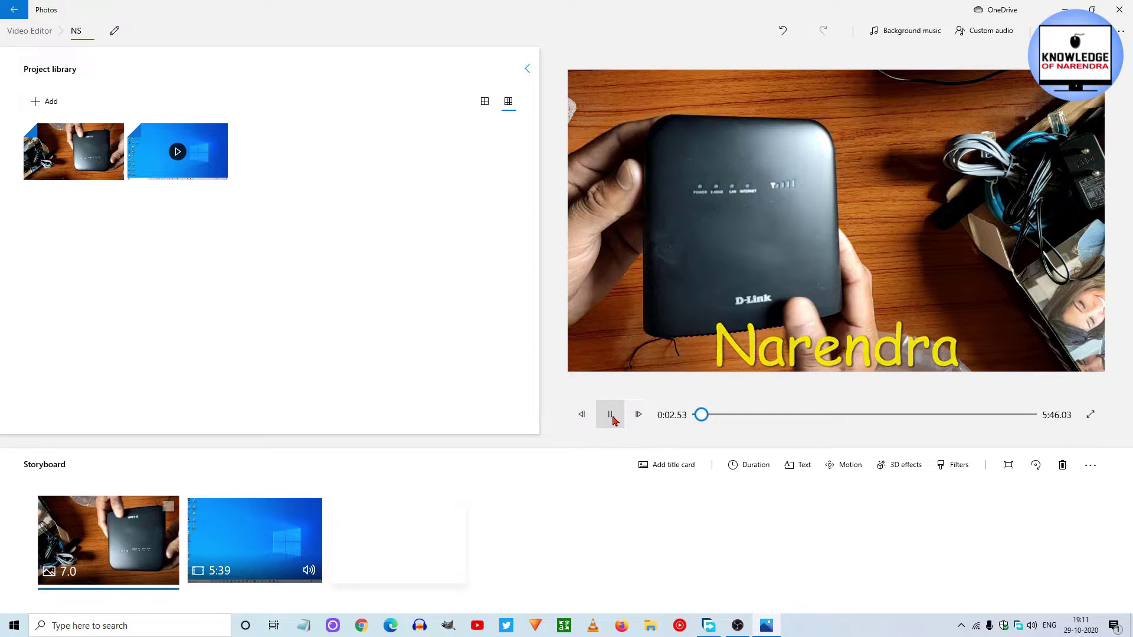
click(610, 415)
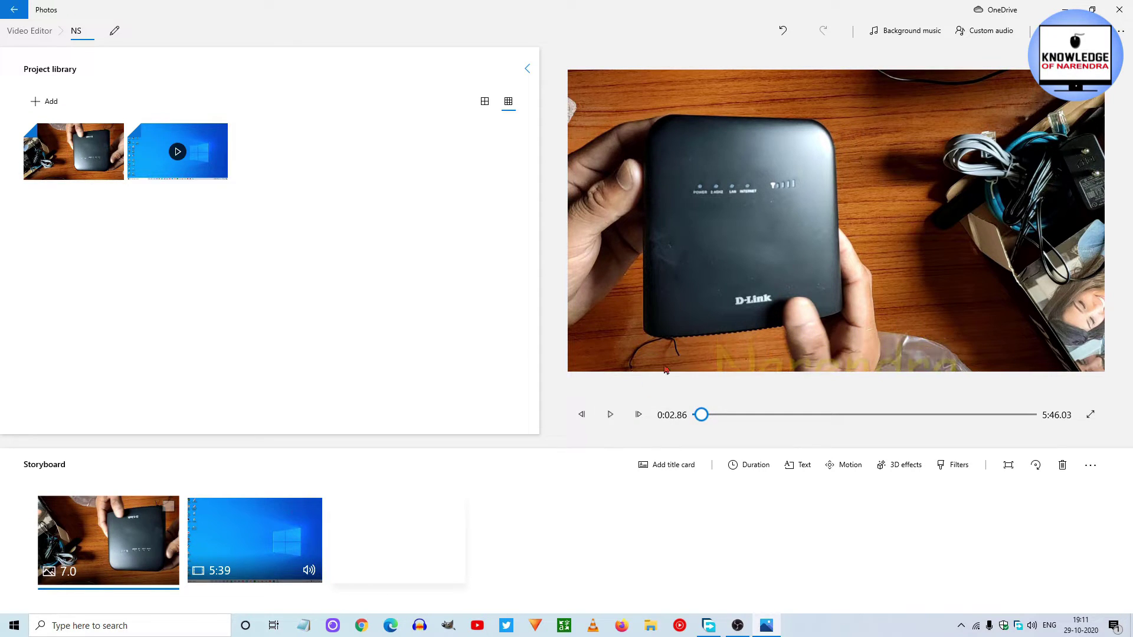
Apply the Zoom out left camera motion to the router photo and play the project preview
right_click(108, 542)
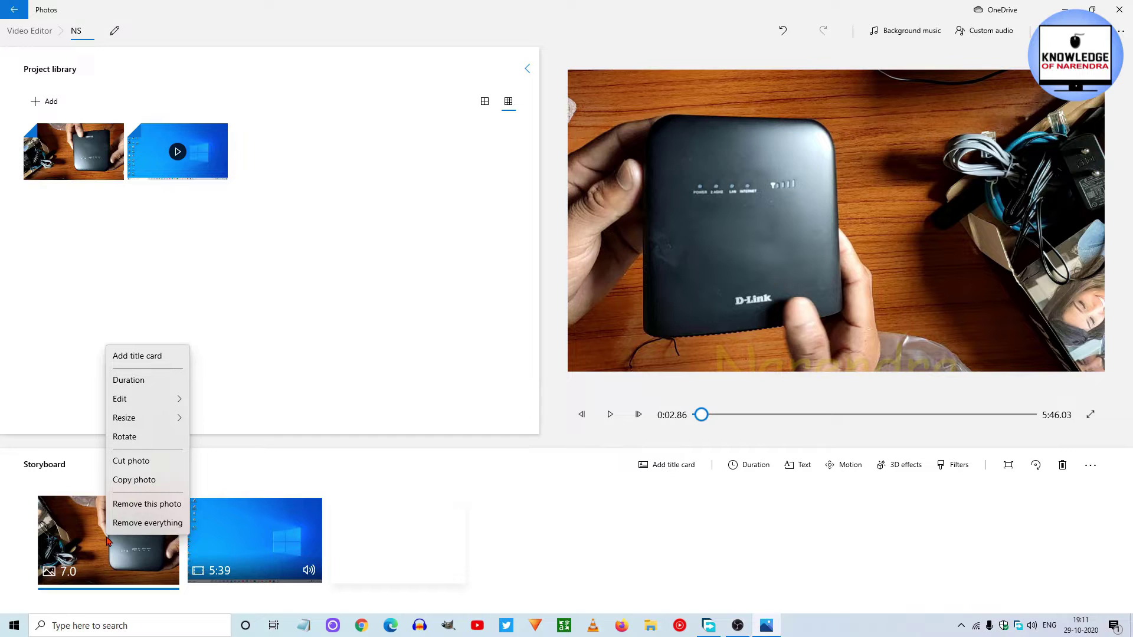
mouse_move(127, 404)
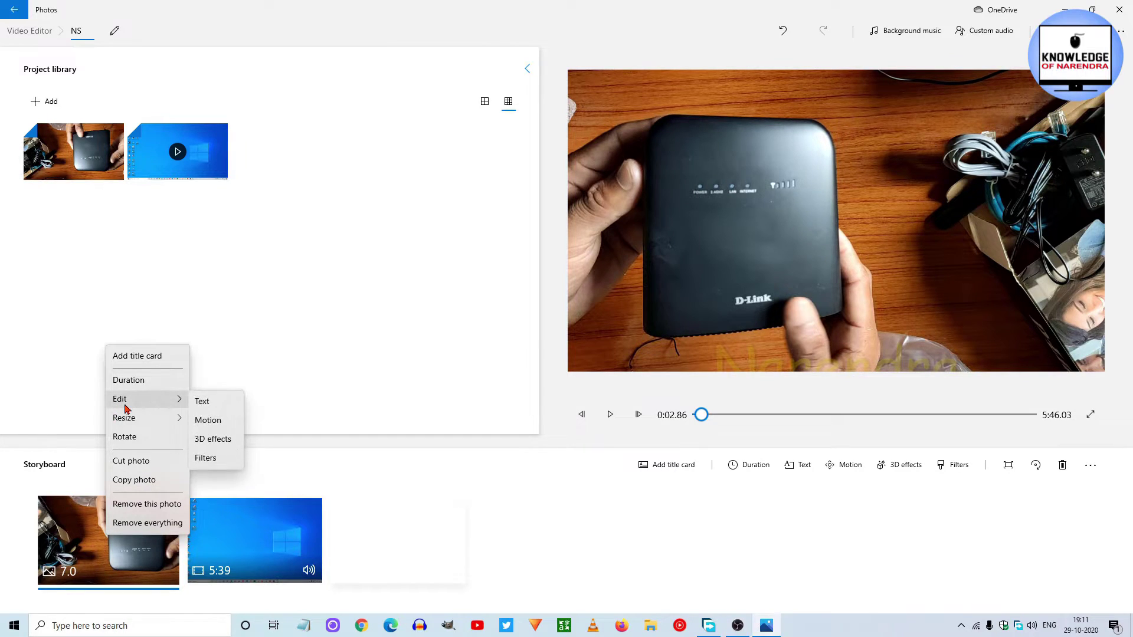
click(207, 421)
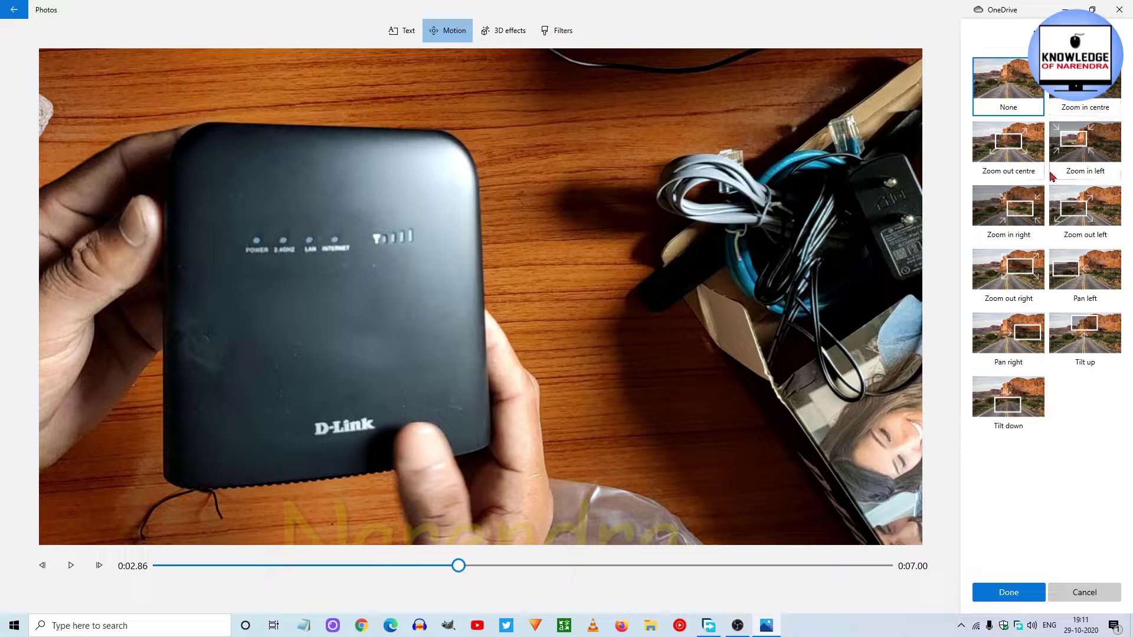
click(1013, 155)
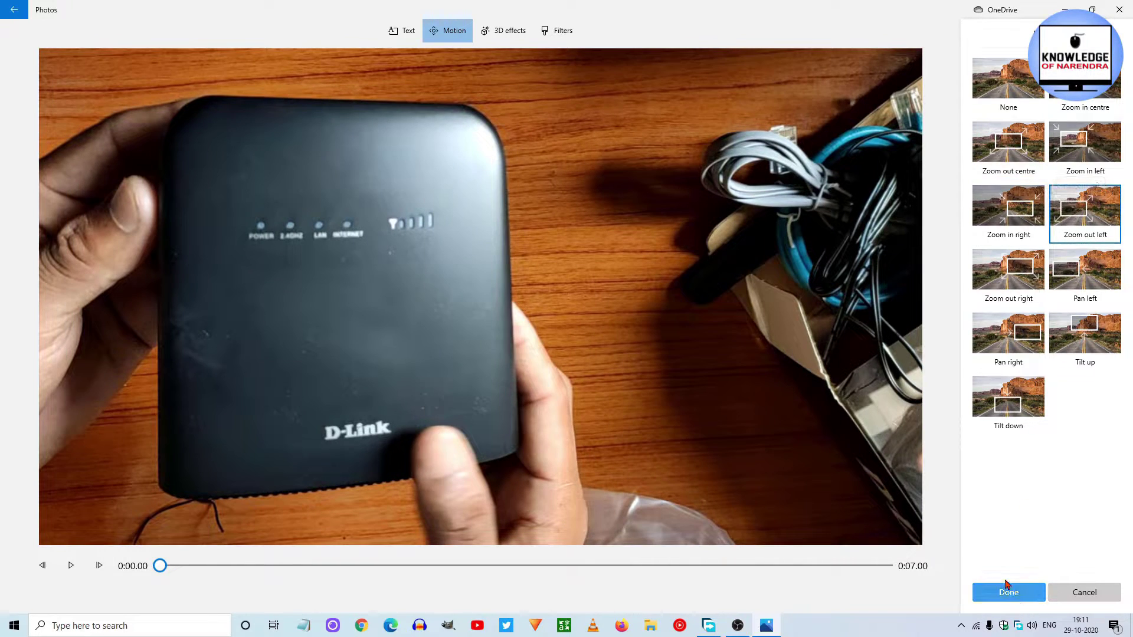
click(1010, 593)
click(611, 421)
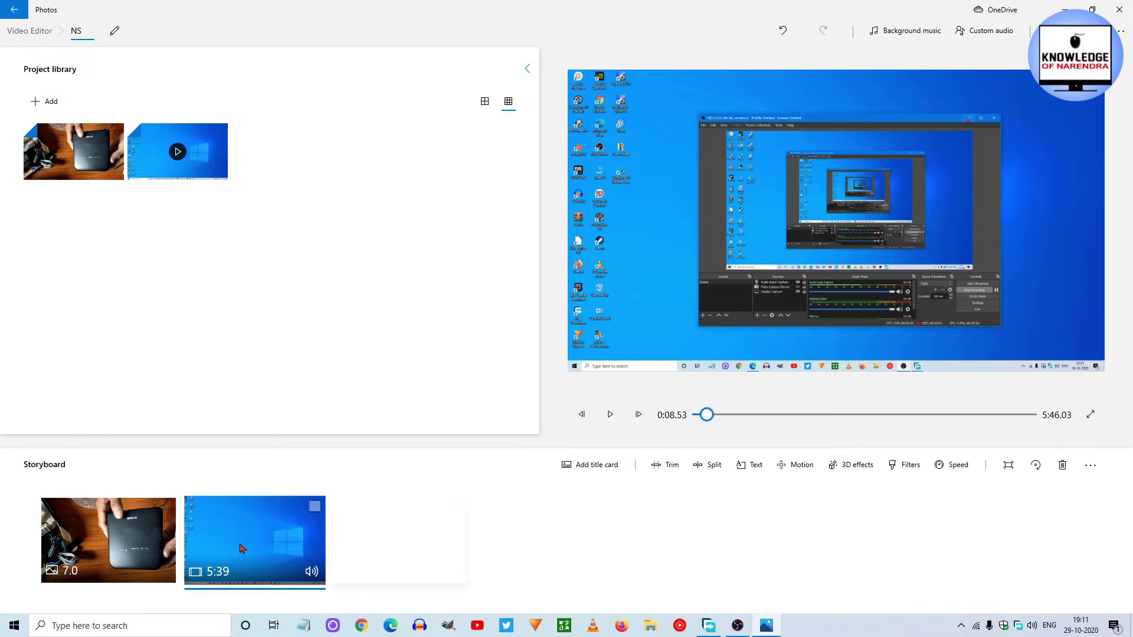
Lower the desktop video clip's volume to about 43, preview the sound and mute the clip completely
click(611, 416)
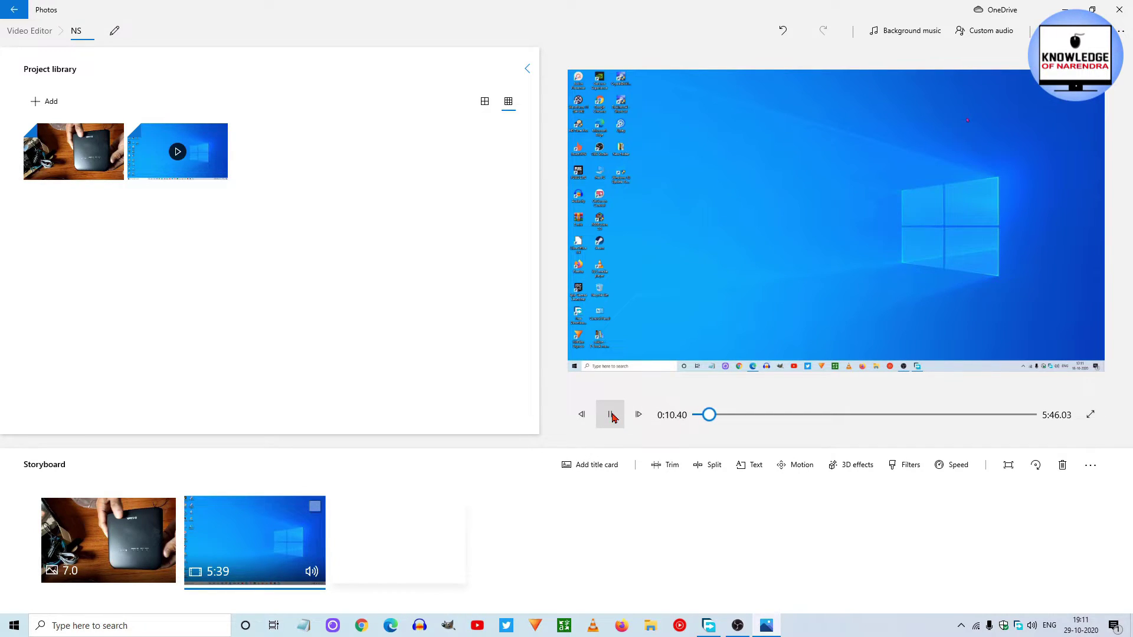
click(610, 417)
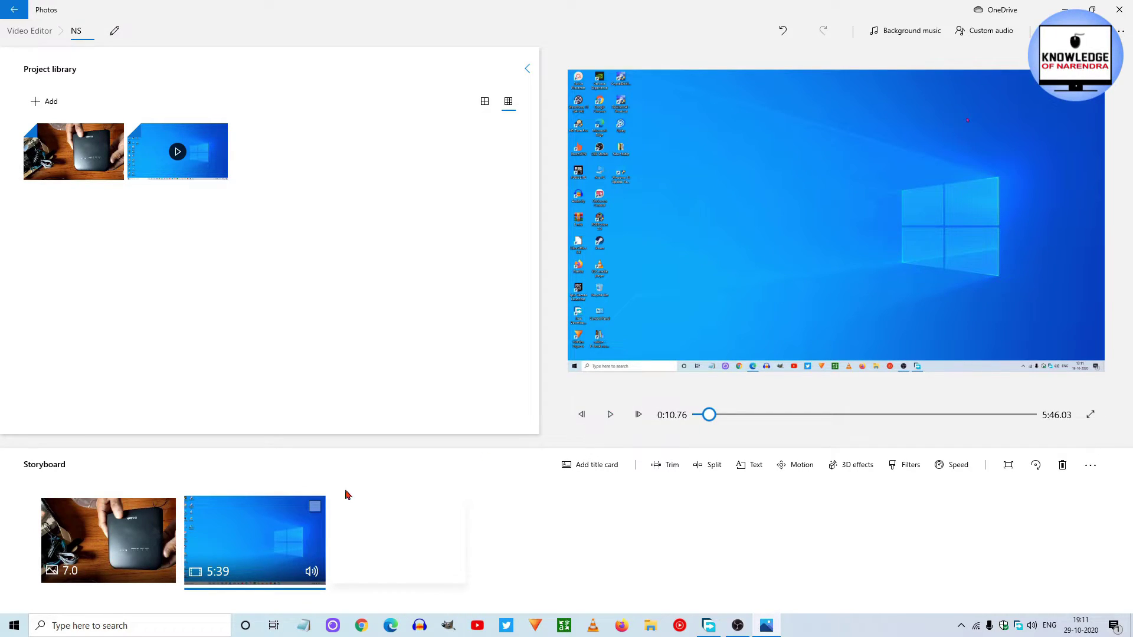
click(312, 572)
drag(313, 511, 319, 543)
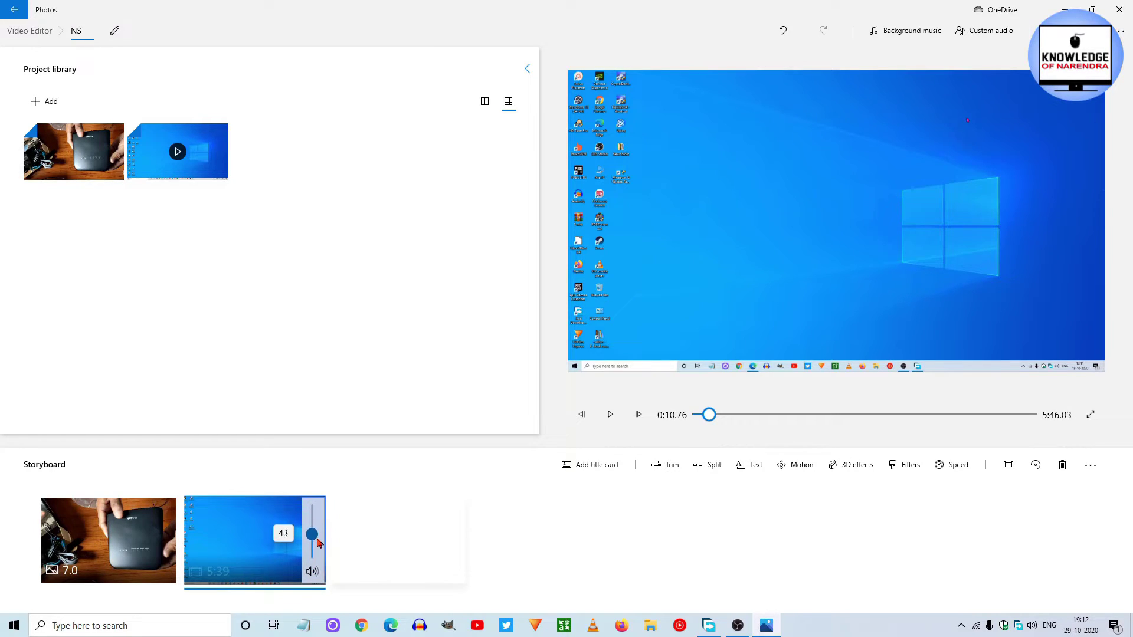
click(611, 416)
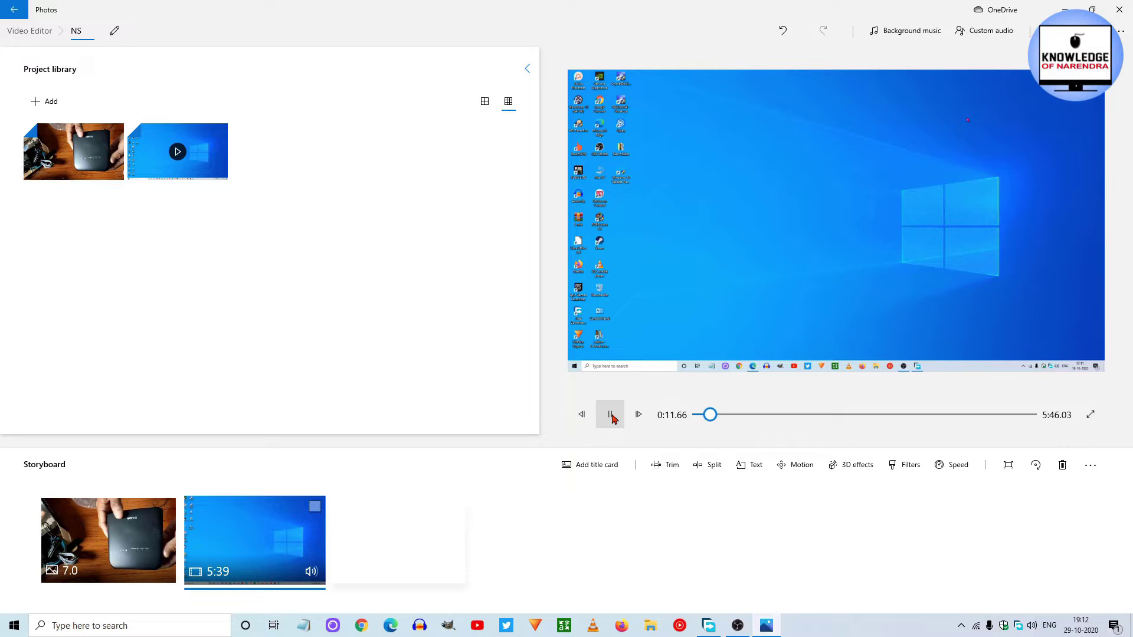
click(612, 417)
click(312, 571)
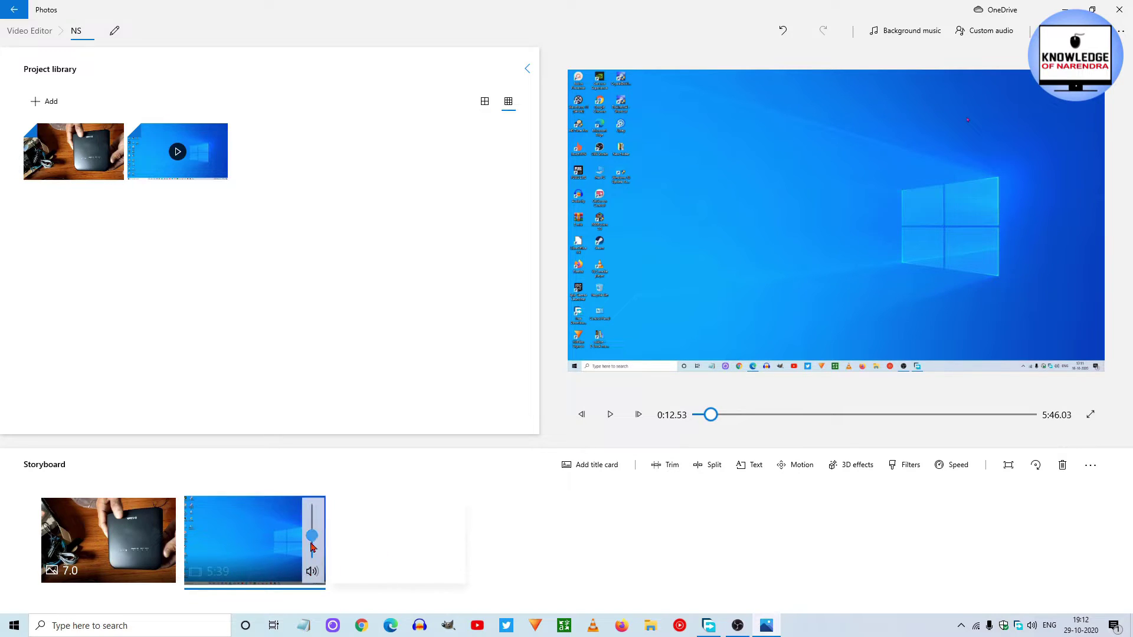
drag(313, 538, 313, 568)
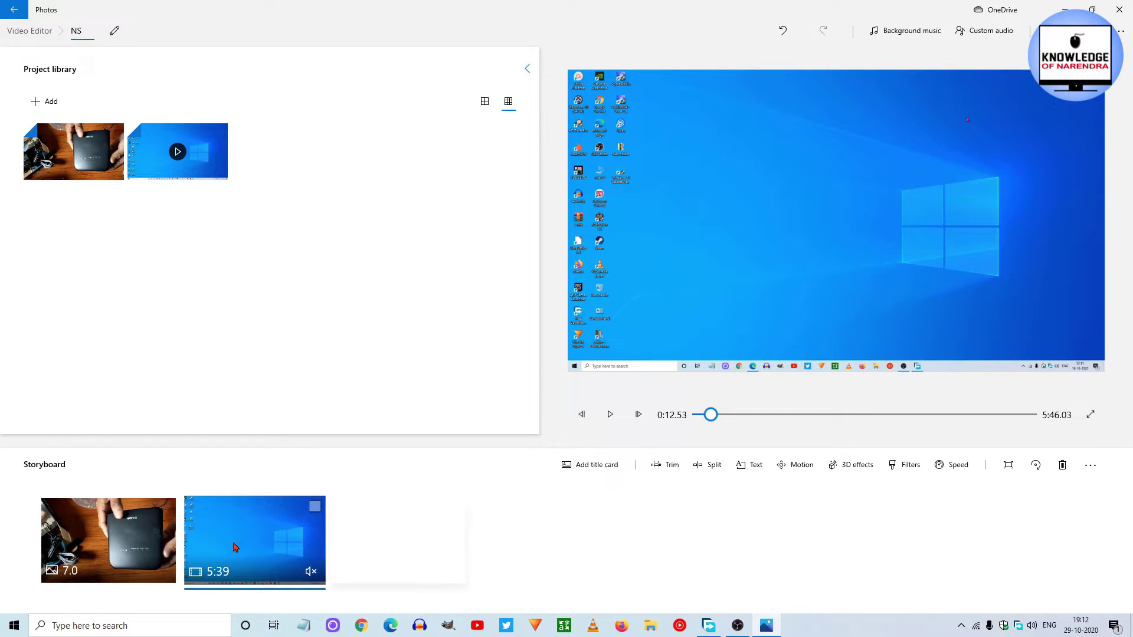
Trim the desktop video clip to start at 0:05.53 and end at 3:59.73, previewing the trimmed start before saving
click(661, 466)
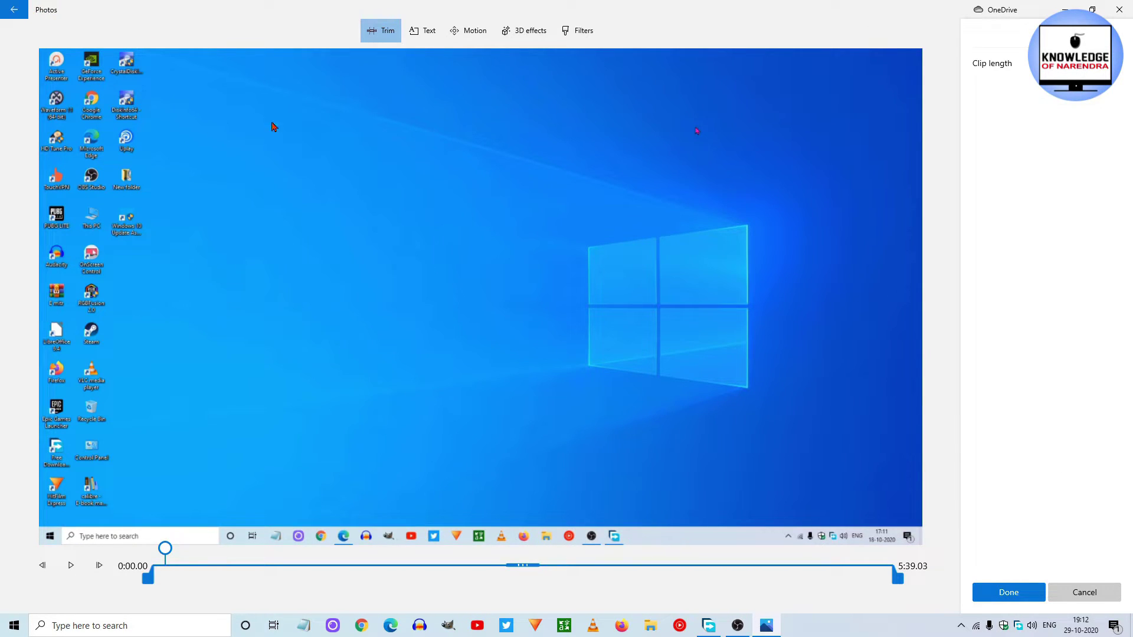
click(1082, 592)
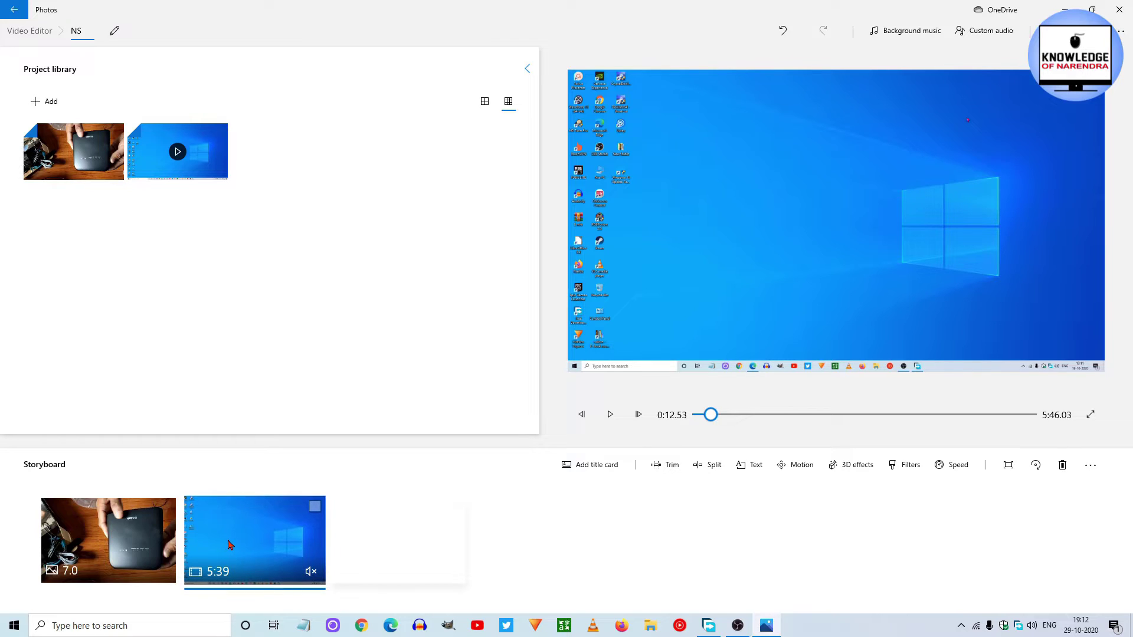
click(666, 466)
drag(158, 584, 177, 586)
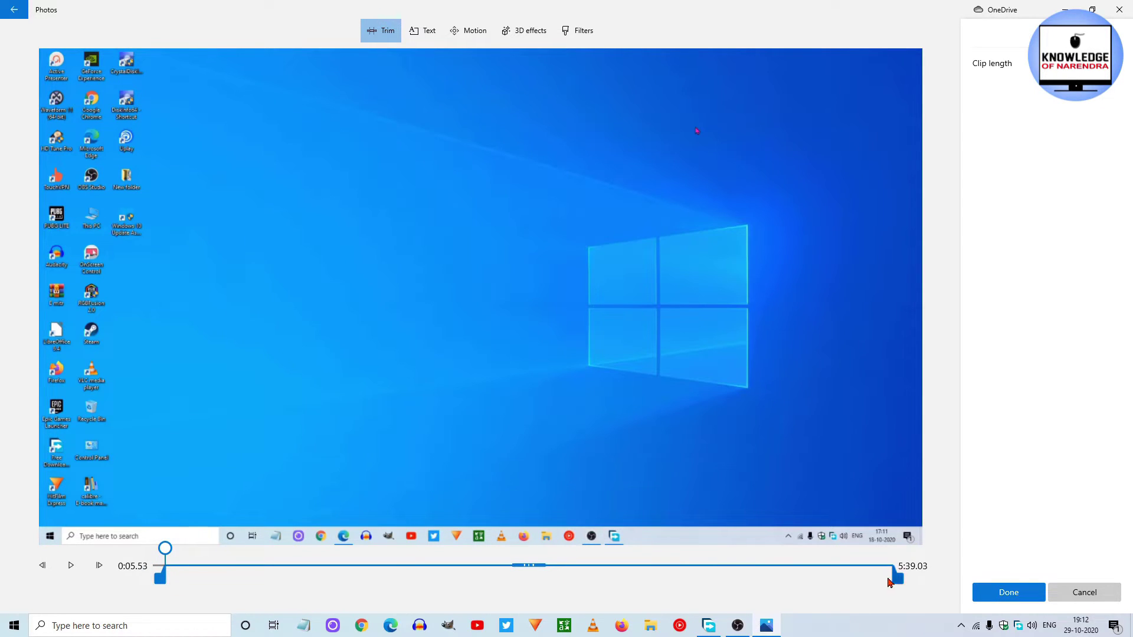
drag(896, 581, 681, 582)
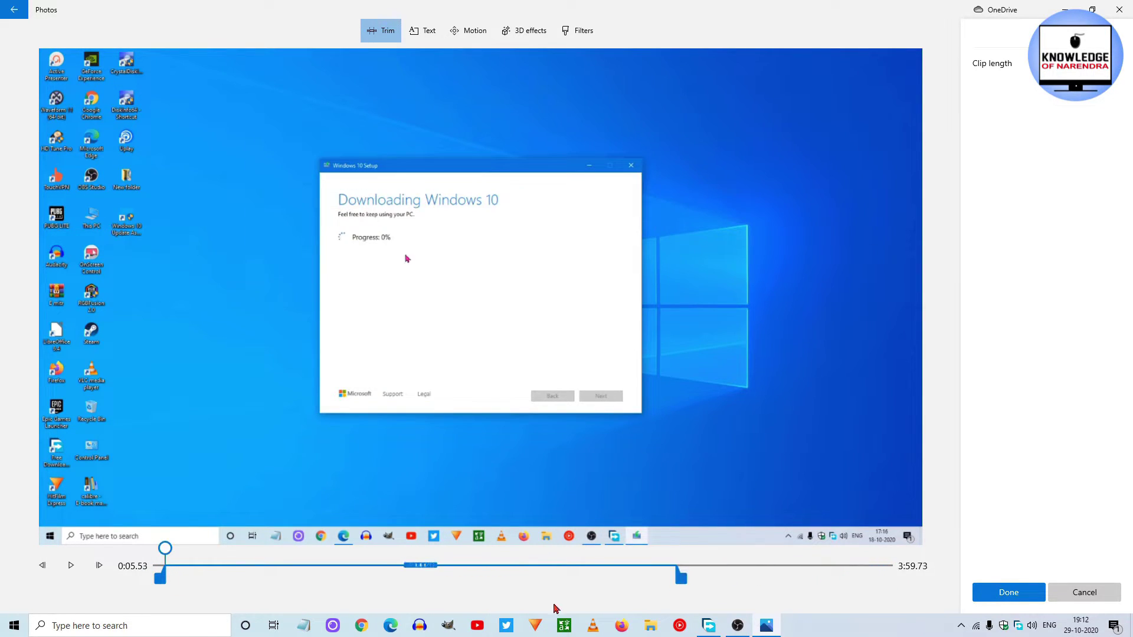
click(71, 567)
click(70, 566)
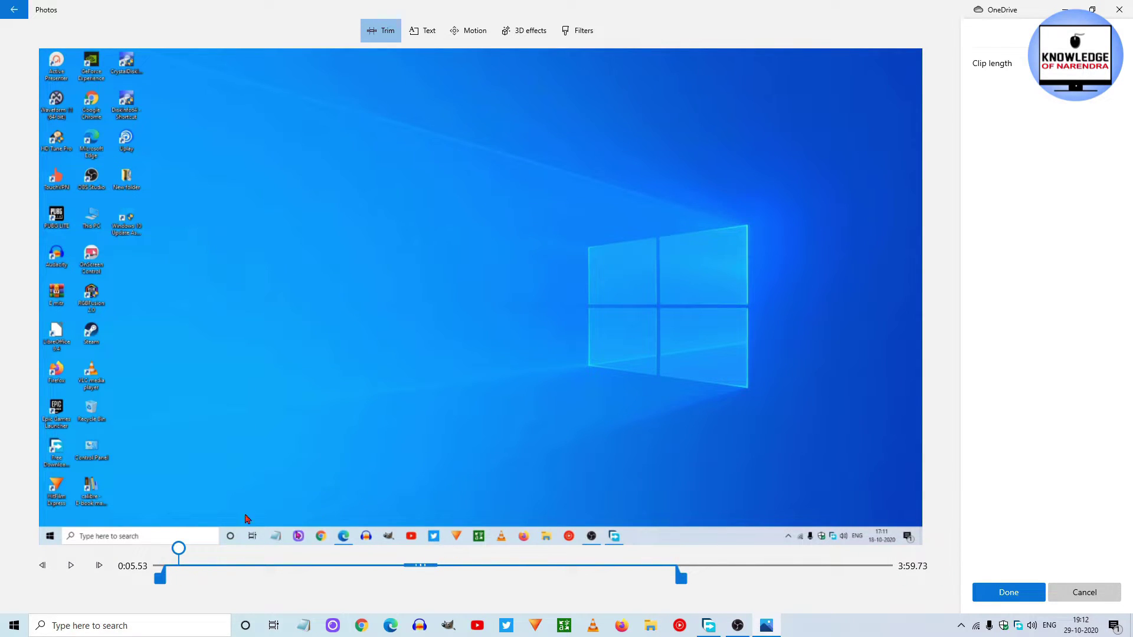
click(1010, 601)
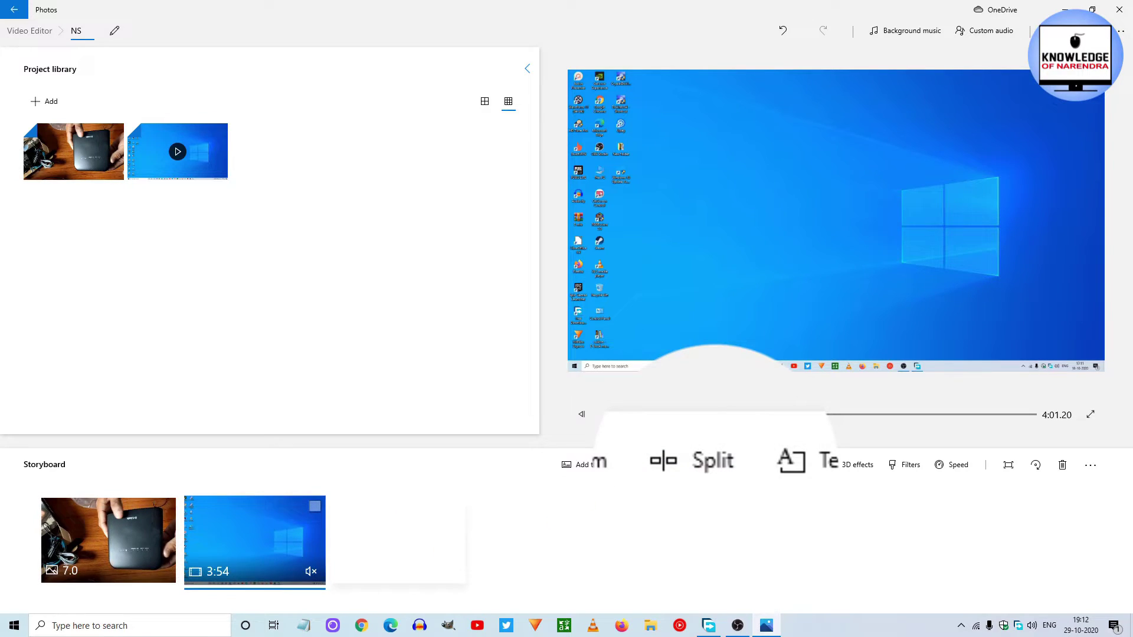
Split the trimmed desktop clip into two clips at 2:37.16
click(717, 470)
click(428, 572)
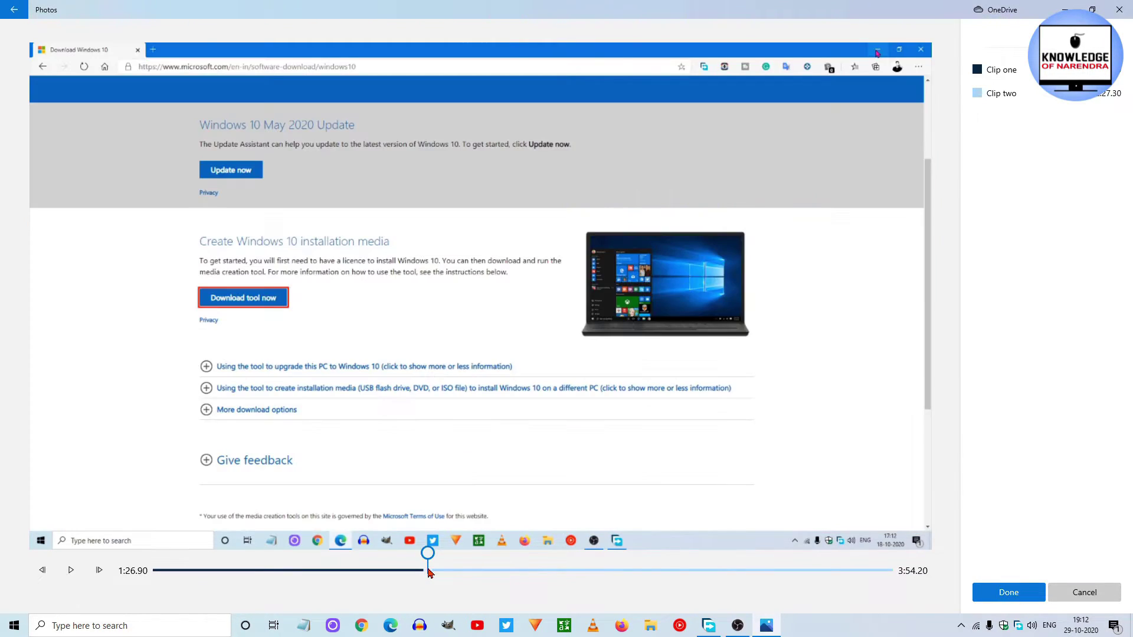
click(649, 572)
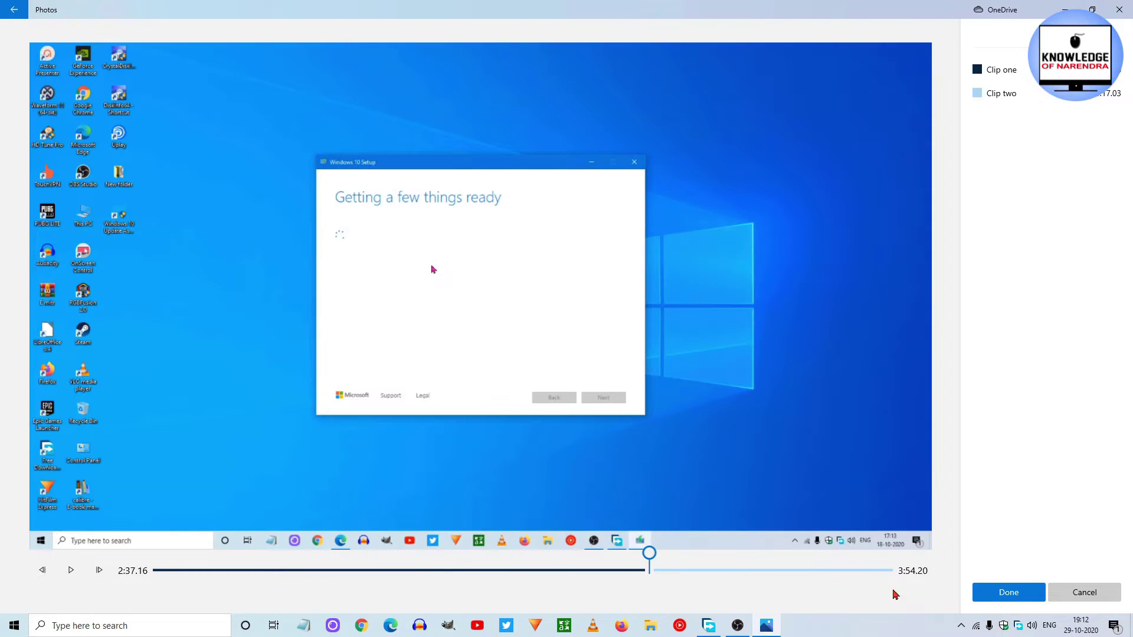
click(1031, 597)
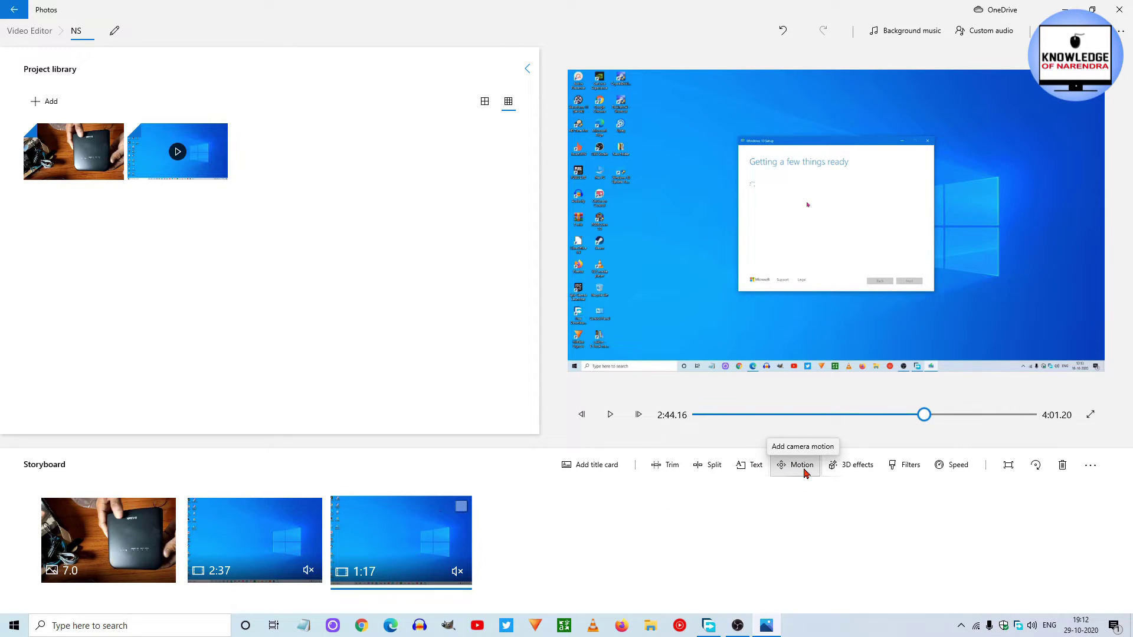
Add the Breaking news 3D effect to the 2:37 clip, place it in the frame's lower-left corner, preview it and save
click(235, 546)
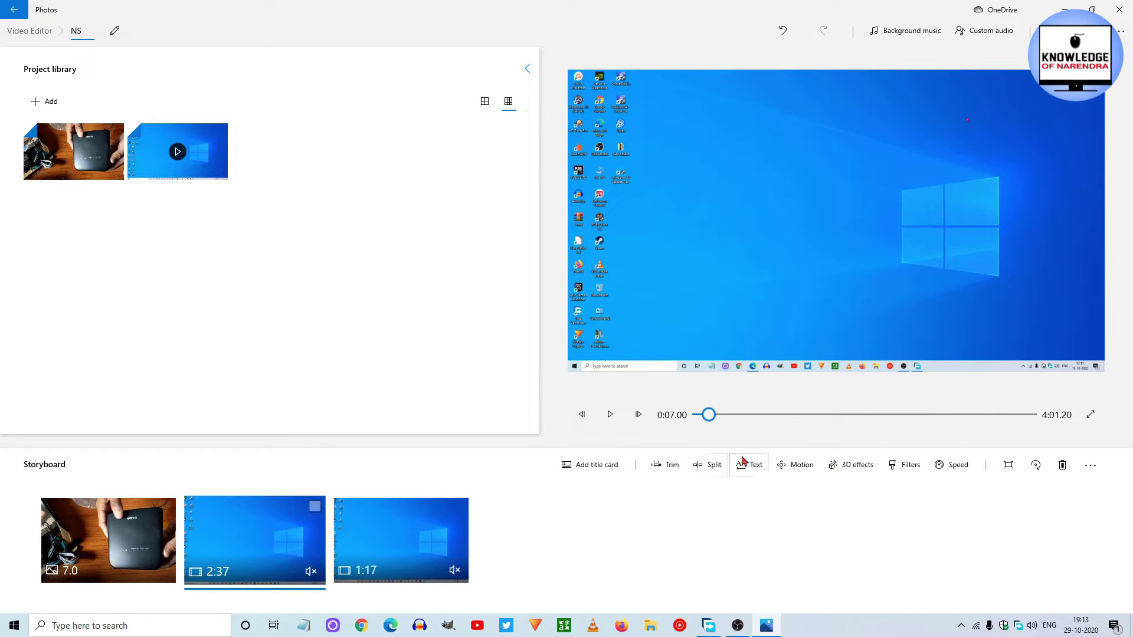
click(850, 465)
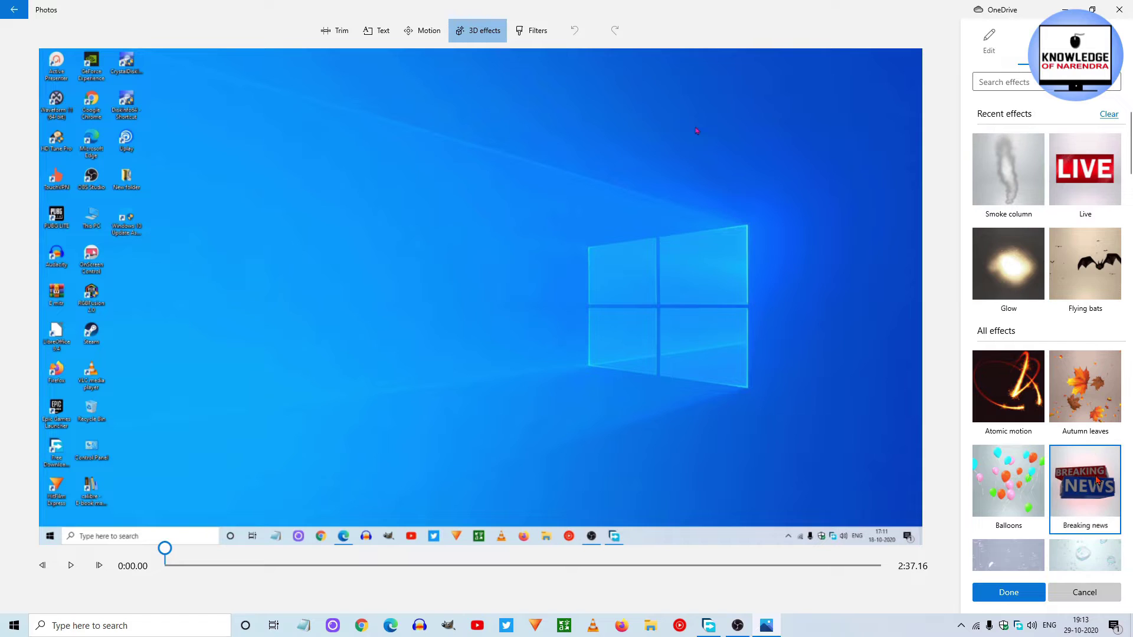
click(1095, 472)
drag(570, 304, 645, 319)
drag(439, 352, 141, 453)
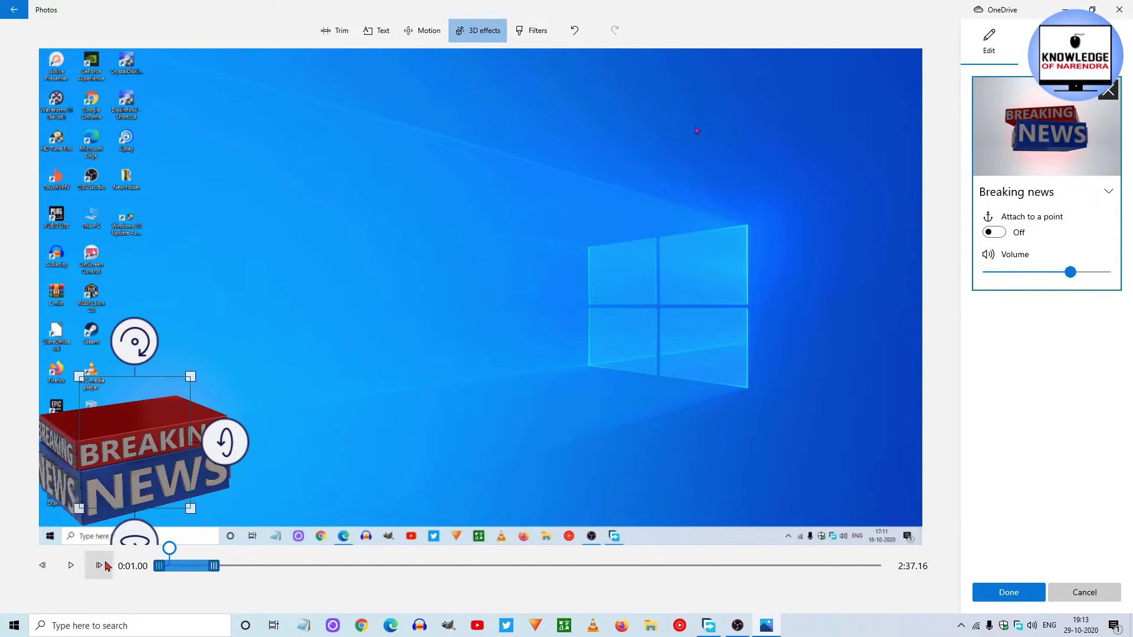
click(70, 568)
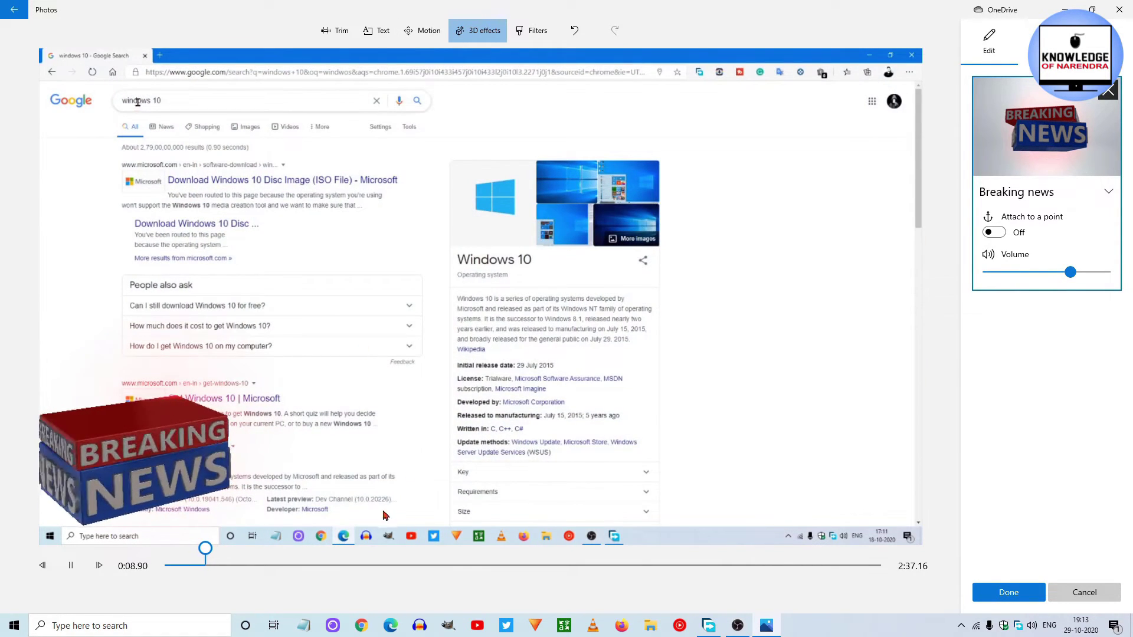
click(1005, 594)
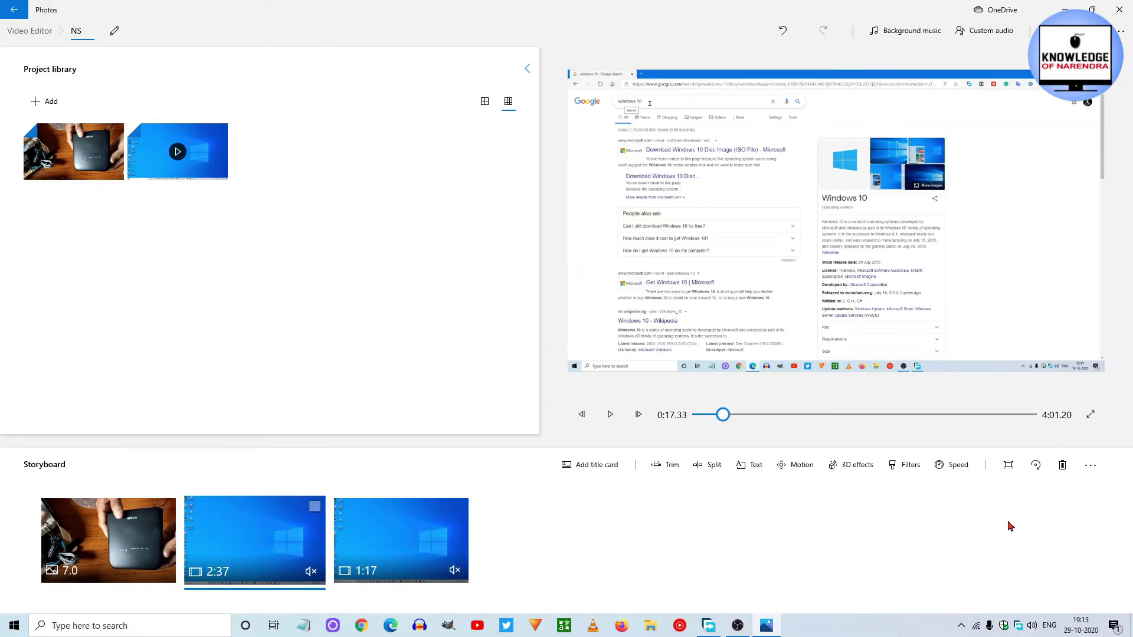
Examine the available 3D effects and the 3D library for the 1:17 clip
click(388, 543)
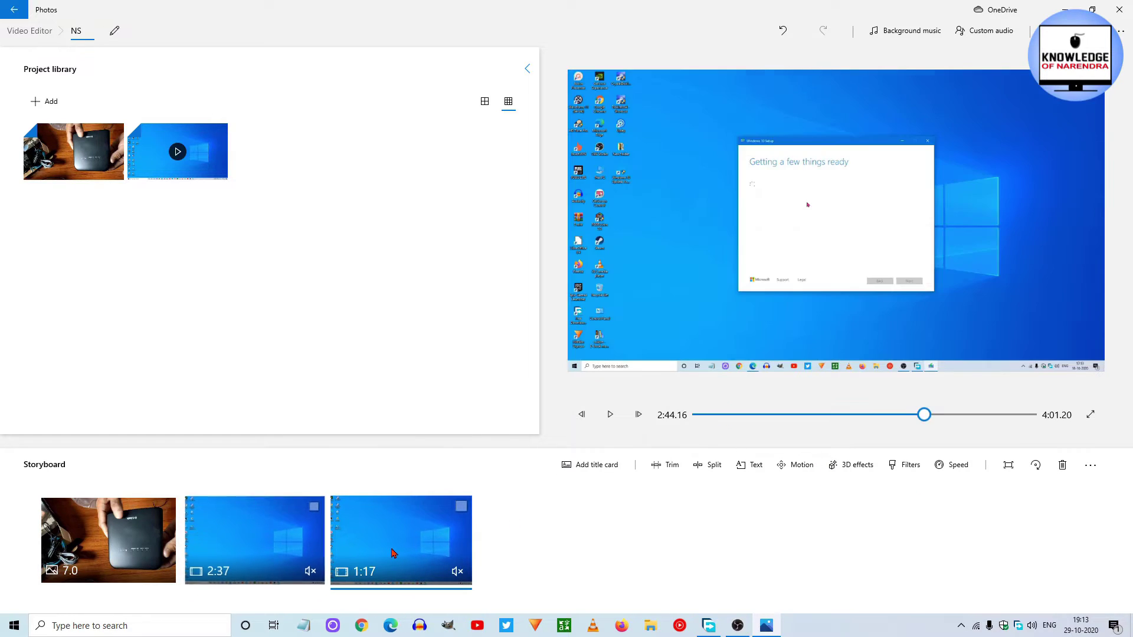
click(852, 466)
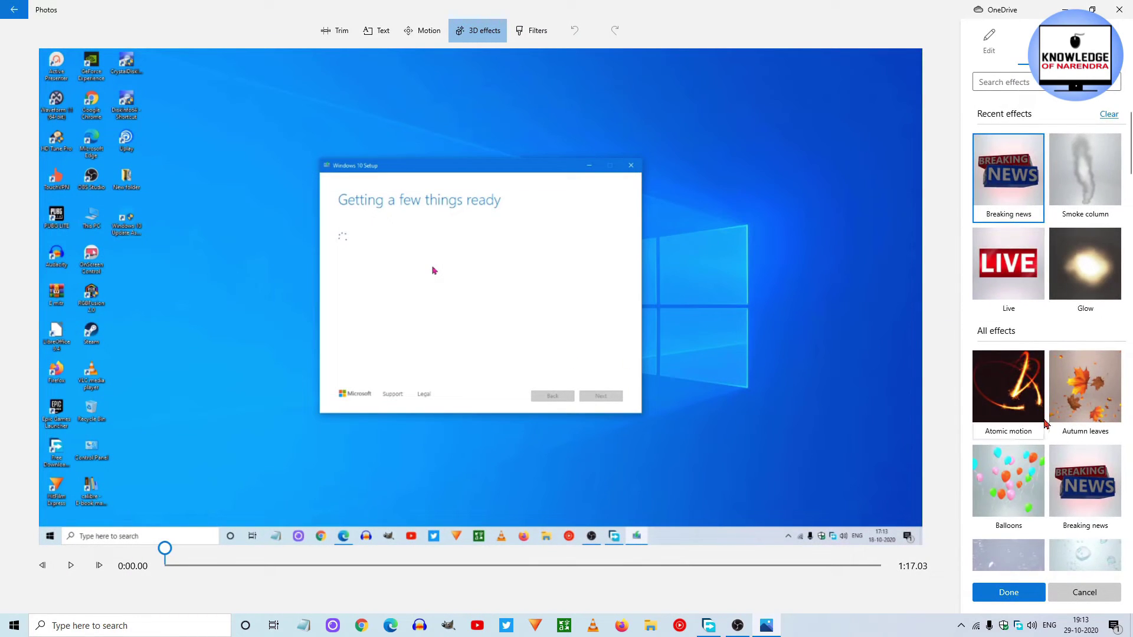
scroll(1049, 450, down, 10)
scroll(1050, 450, down, 15)
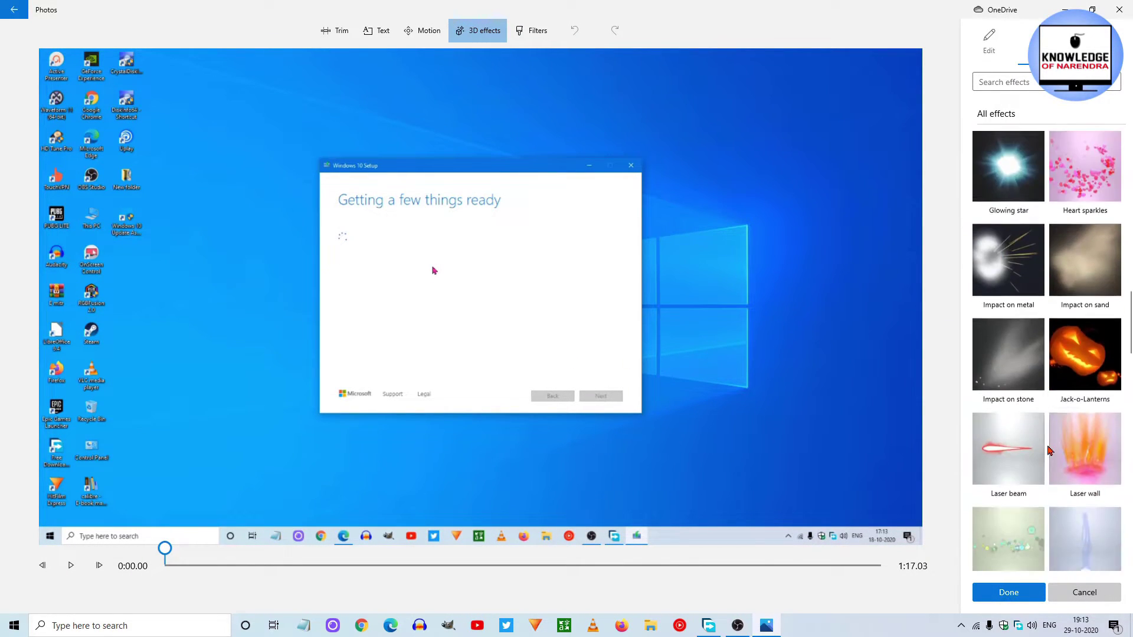
click(1080, 41)
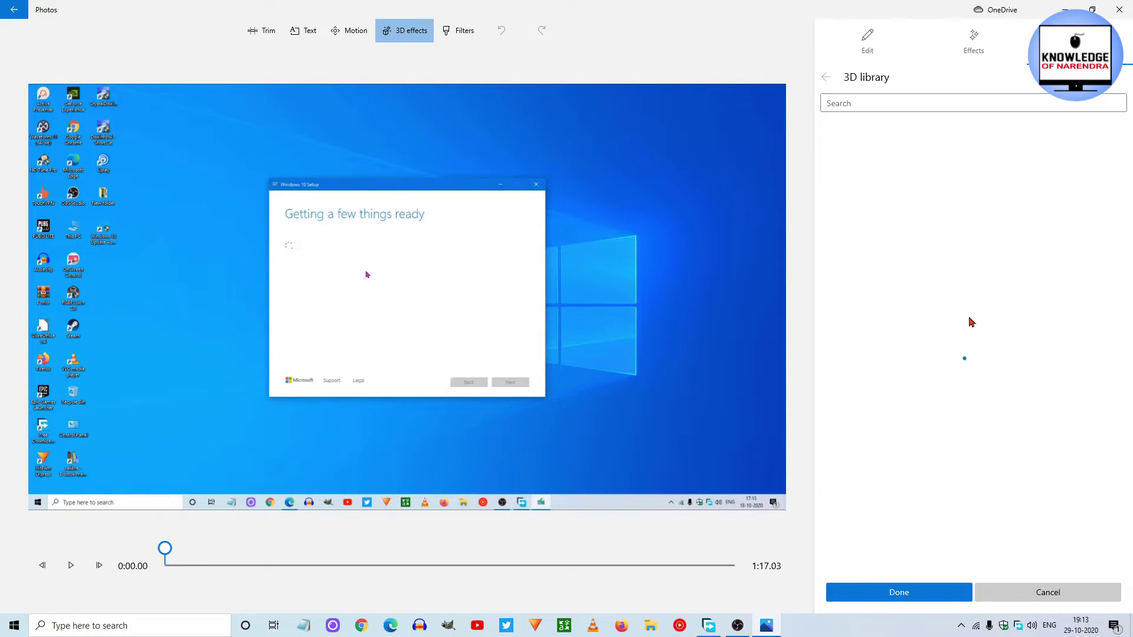
click(963, 52)
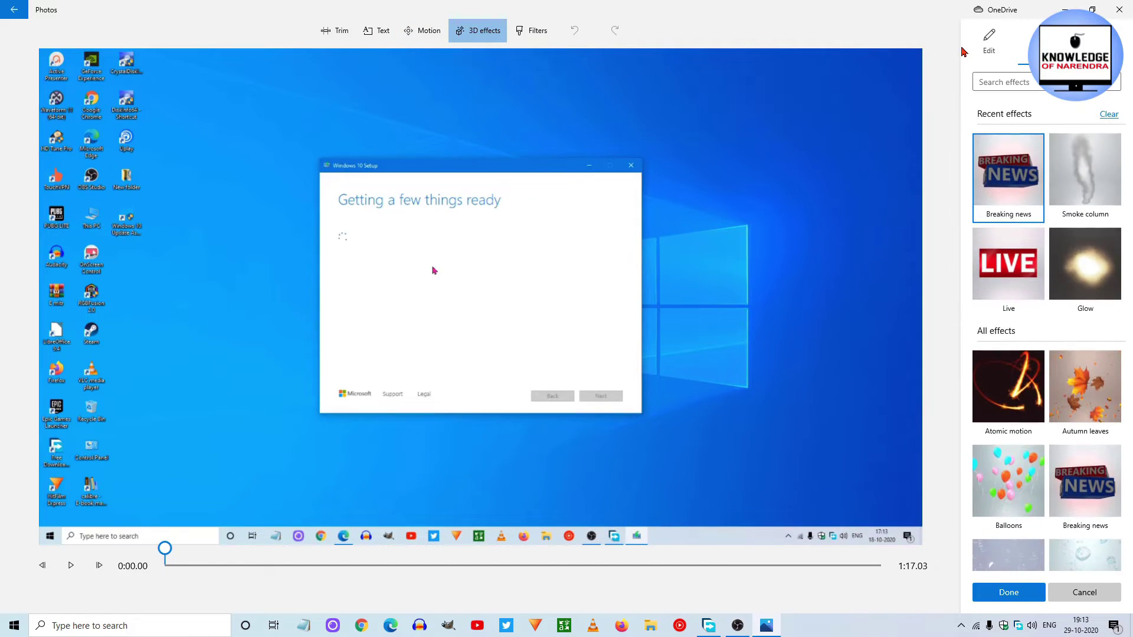
scroll(1088, 356, down, 5)
scroll(1088, 356, down, 5)
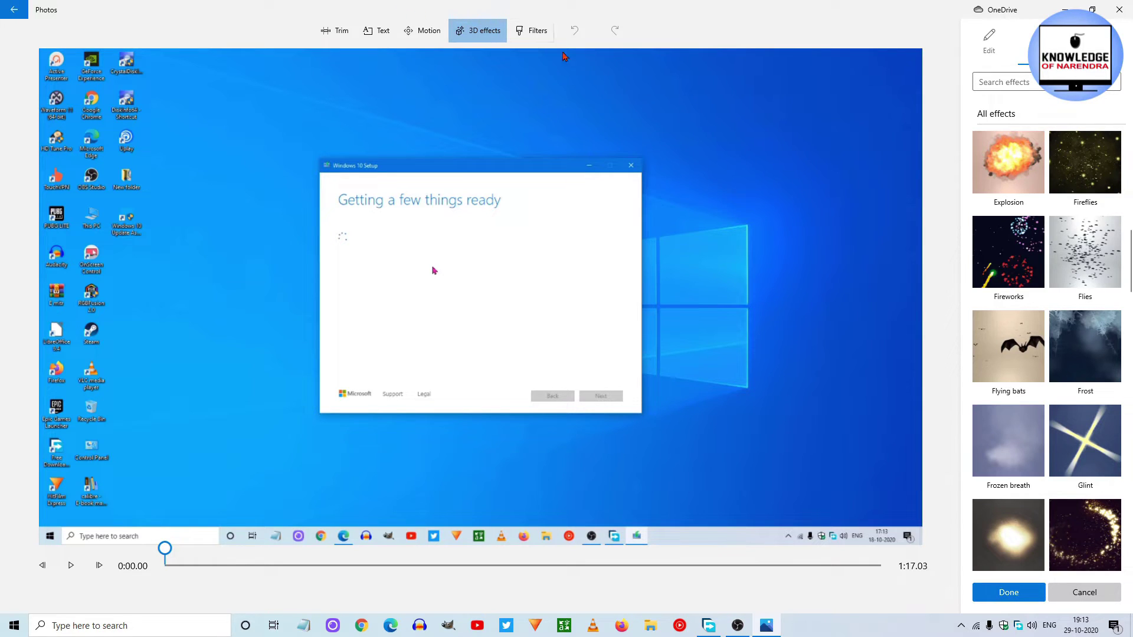
Try the Sepia, Pearl, Joy and Arcade filters on the 1:17 clip and discard the changes
click(534, 30)
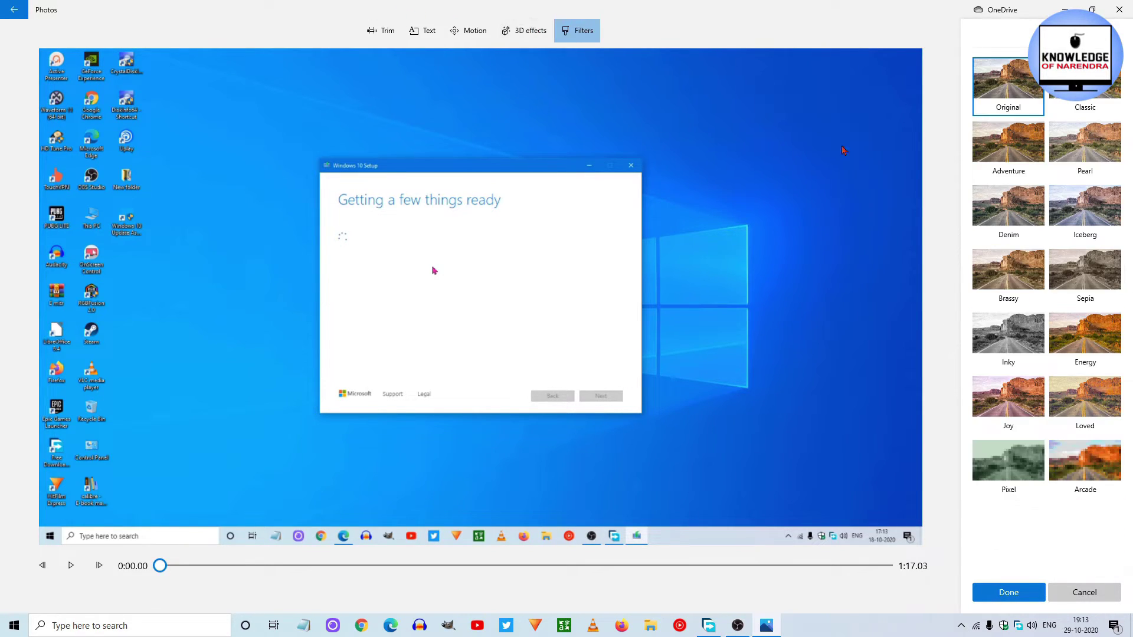
click(1083, 295)
click(1085, 146)
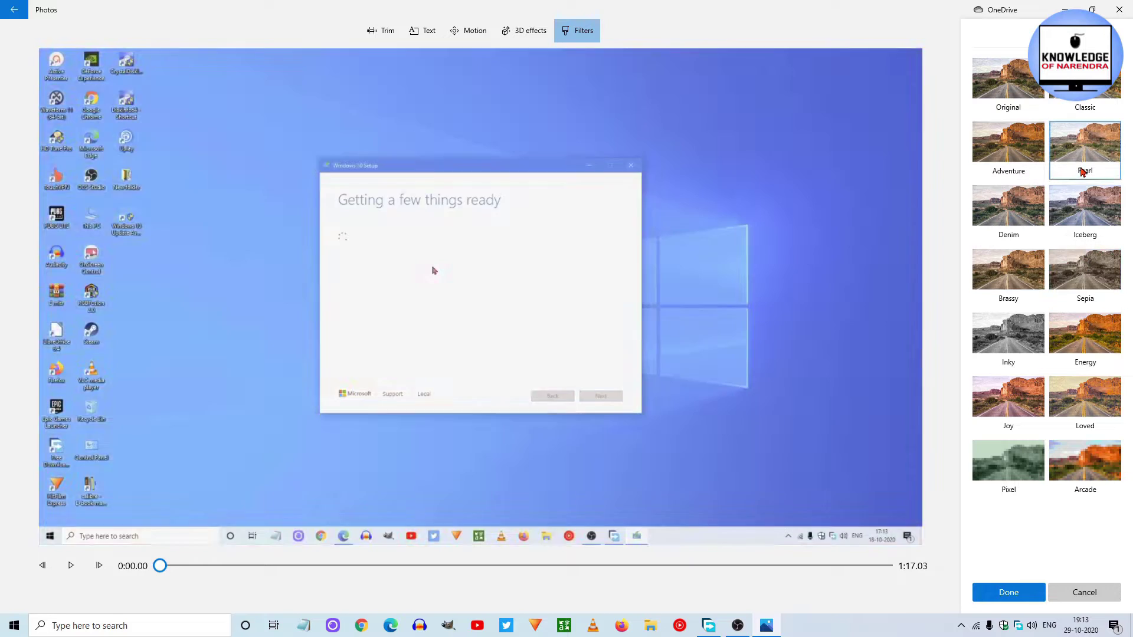
click(1010, 407)
click(1085, 467)
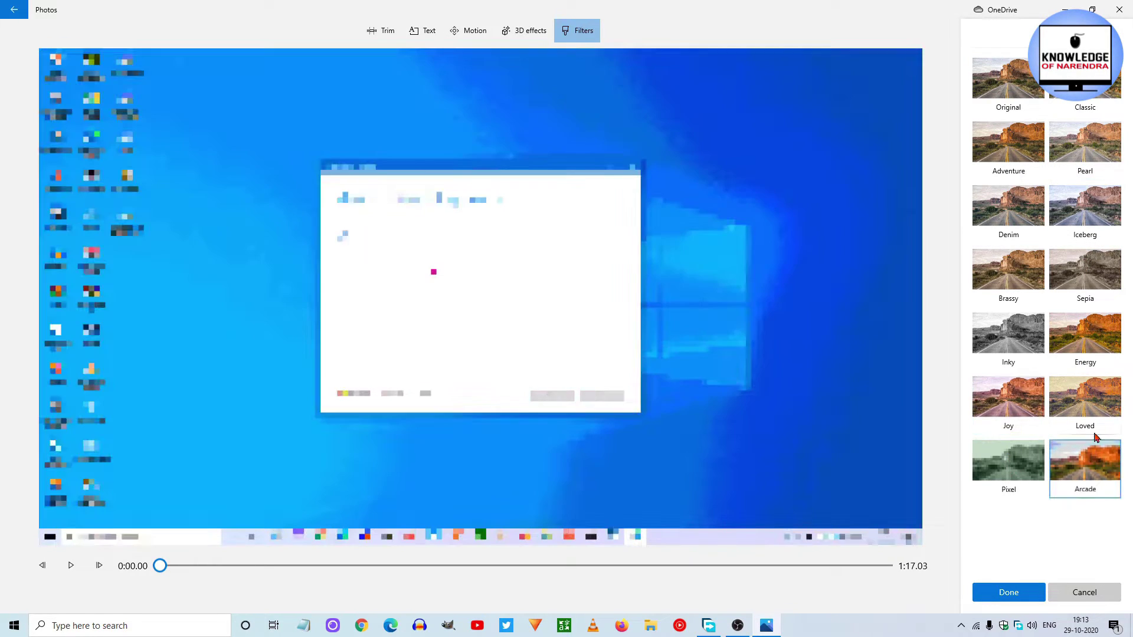
click(1085, 592)
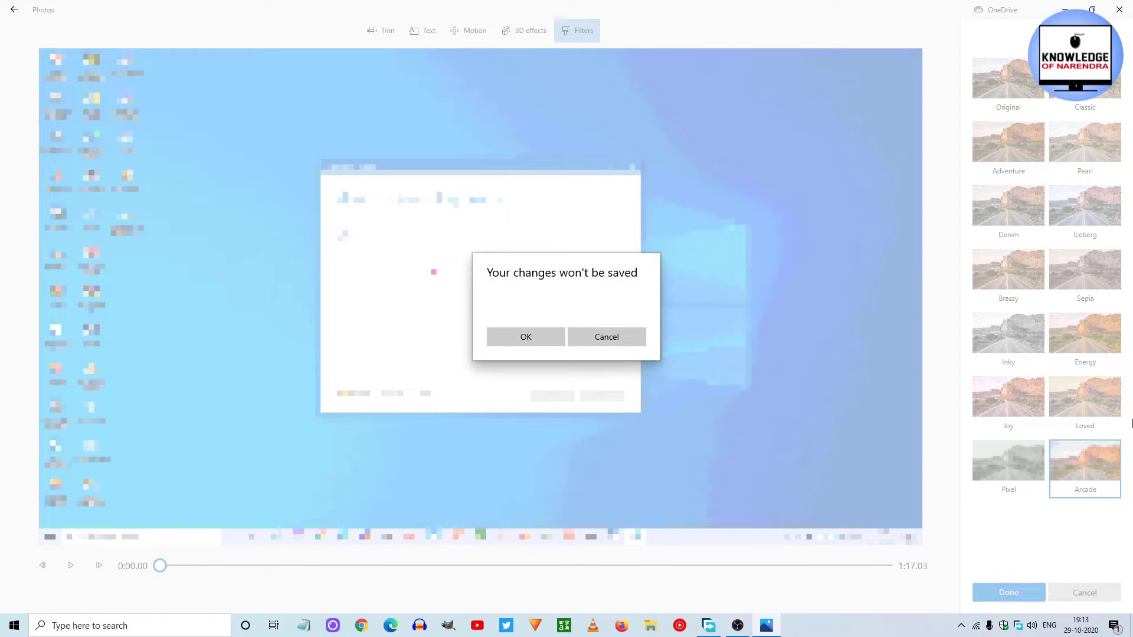
click(529, 340)
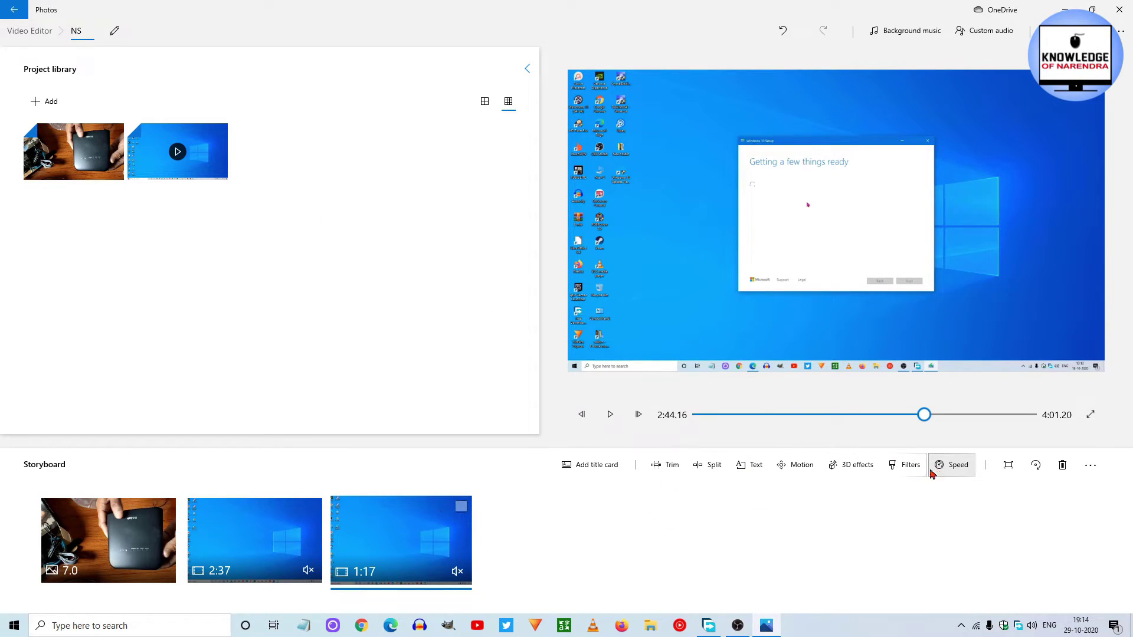
Review the speed range and the black-bar and shrink-to-fit options for the 1:17 clip without changing them
click(953, 469)
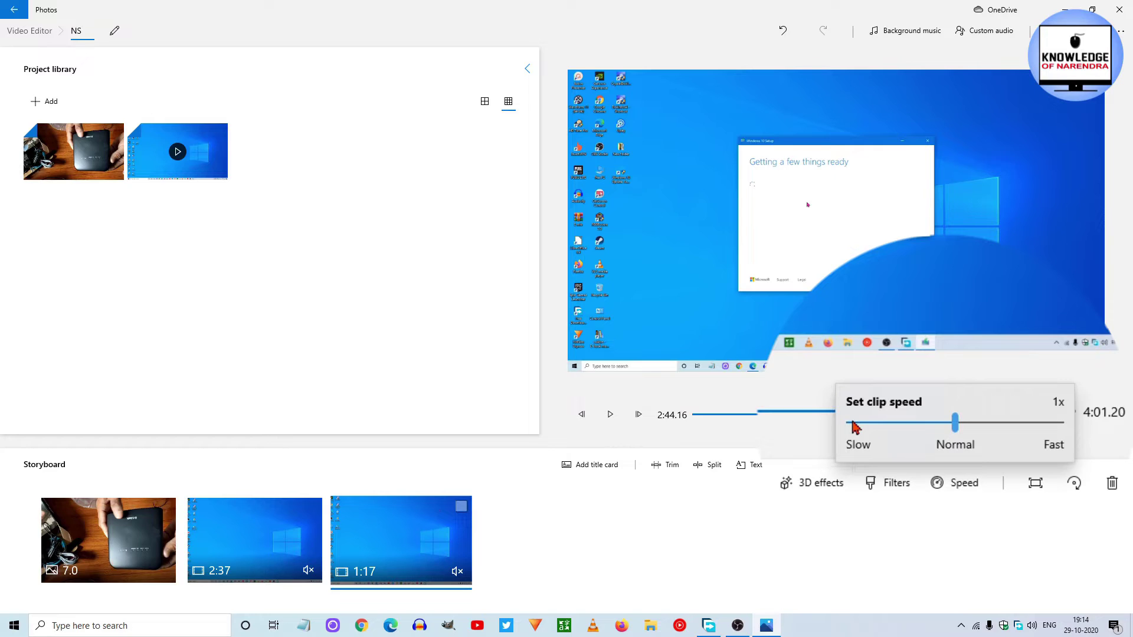
click(941, 533)
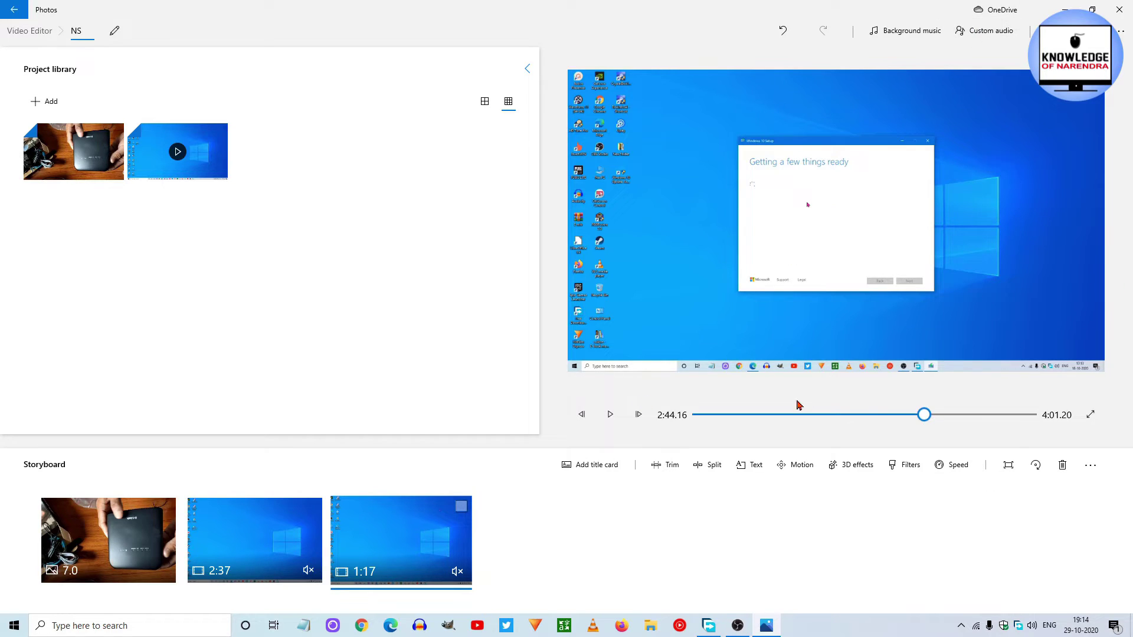
click(1009, 466)
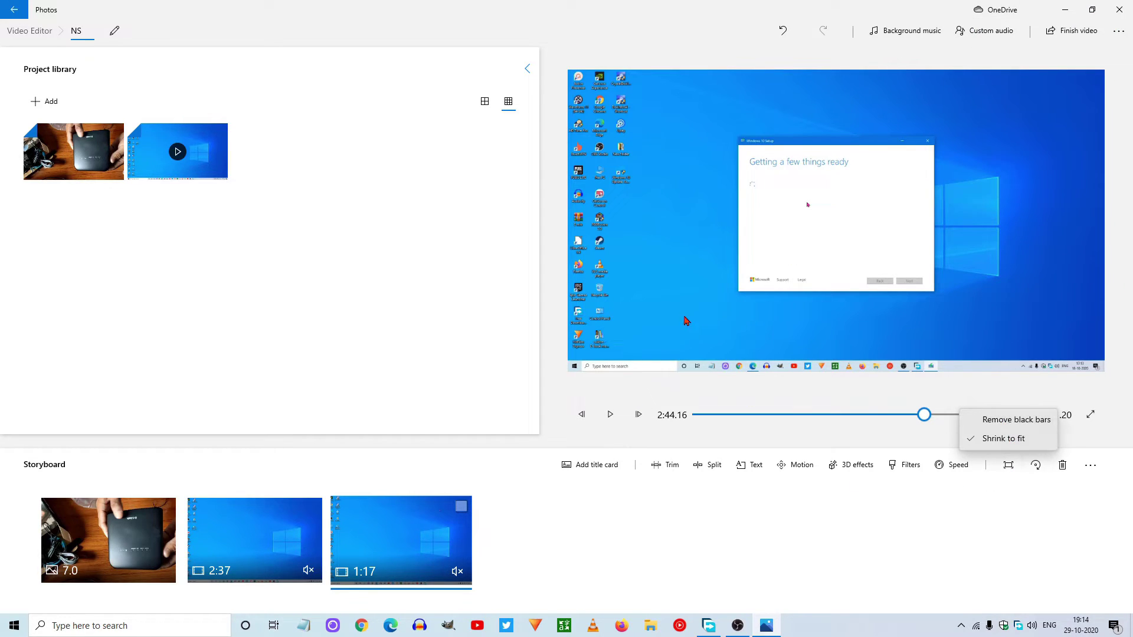
click(799, 568)
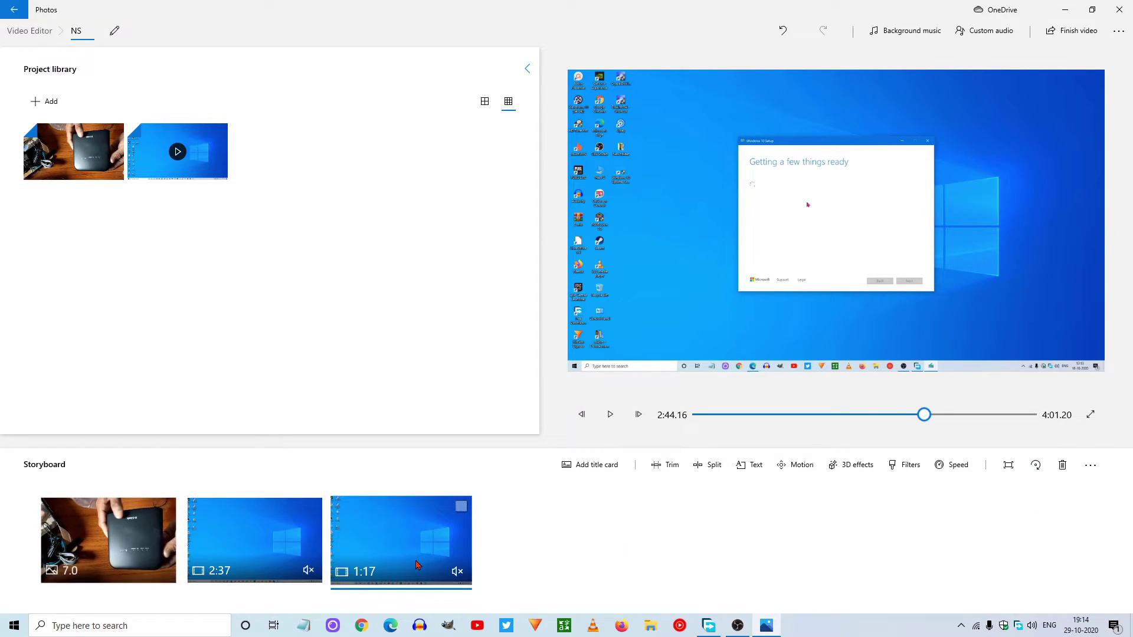
Look through the list of background music tracks and leave without choosing one
click(897, 37)
scroll(537, 325, down, 10)
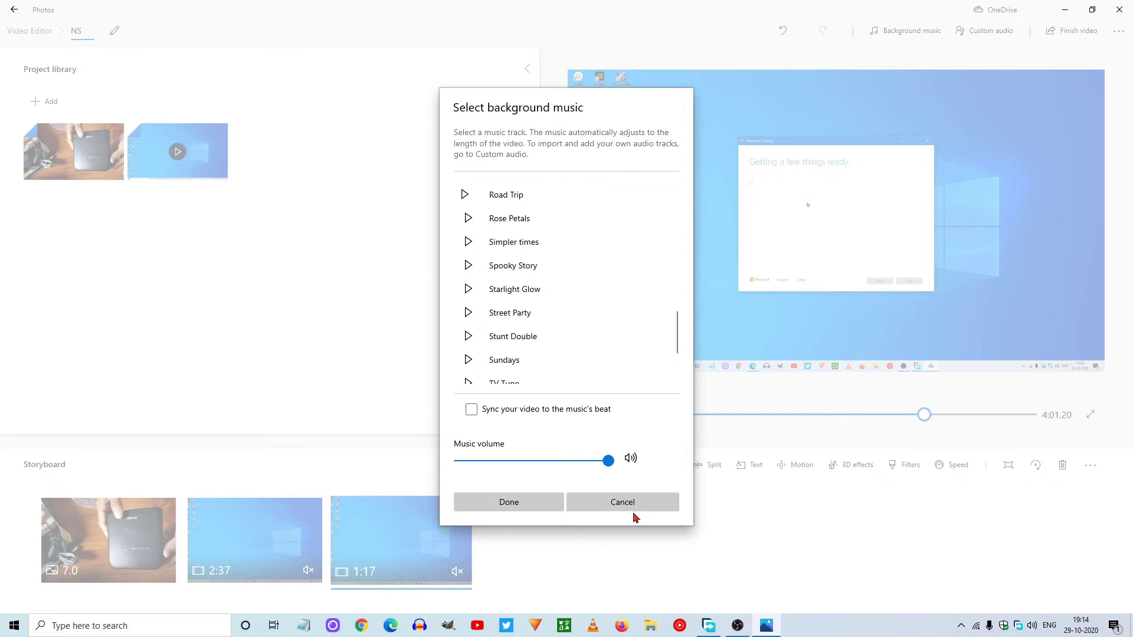
click(596, 501)
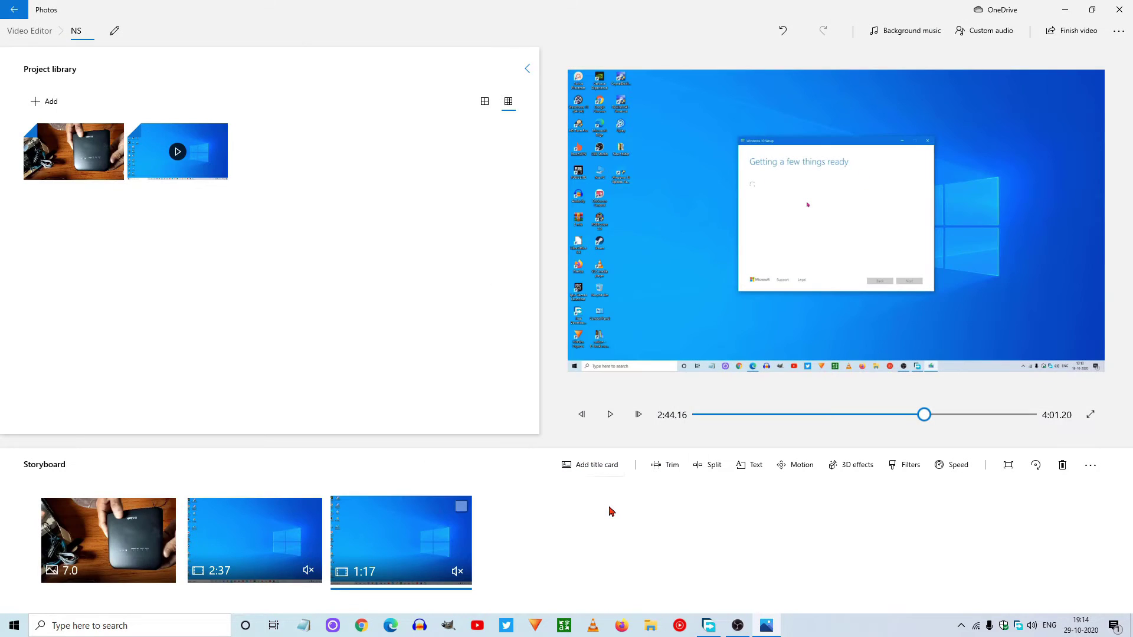
Add the audio file Undeniable from the Videos Test folder as custom audio
click(982, 33)
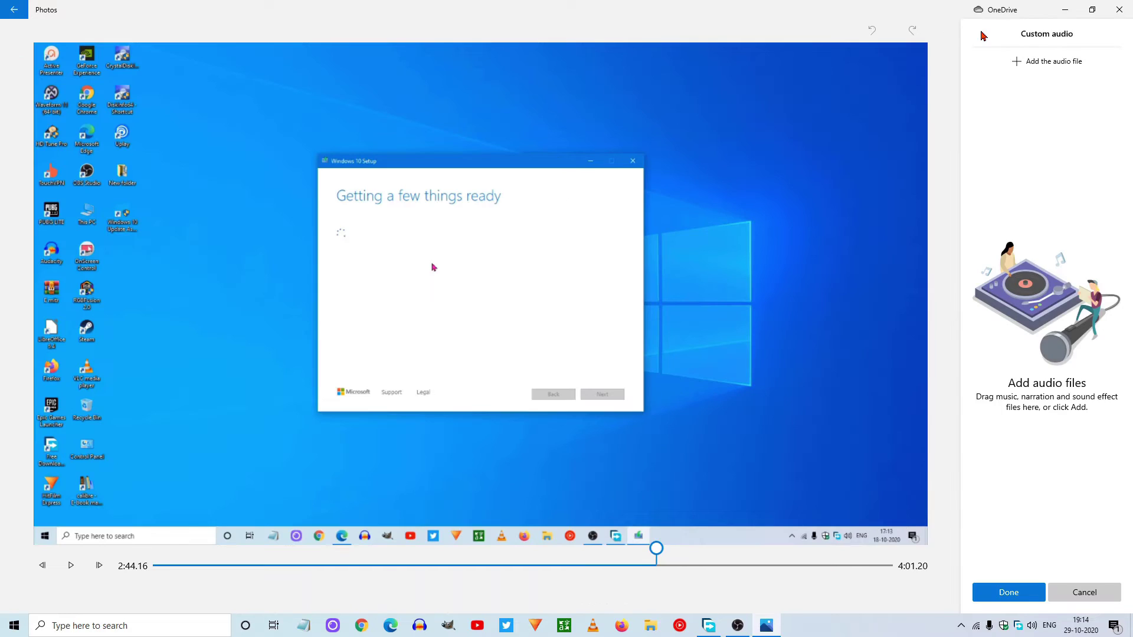
click(1018, 64)
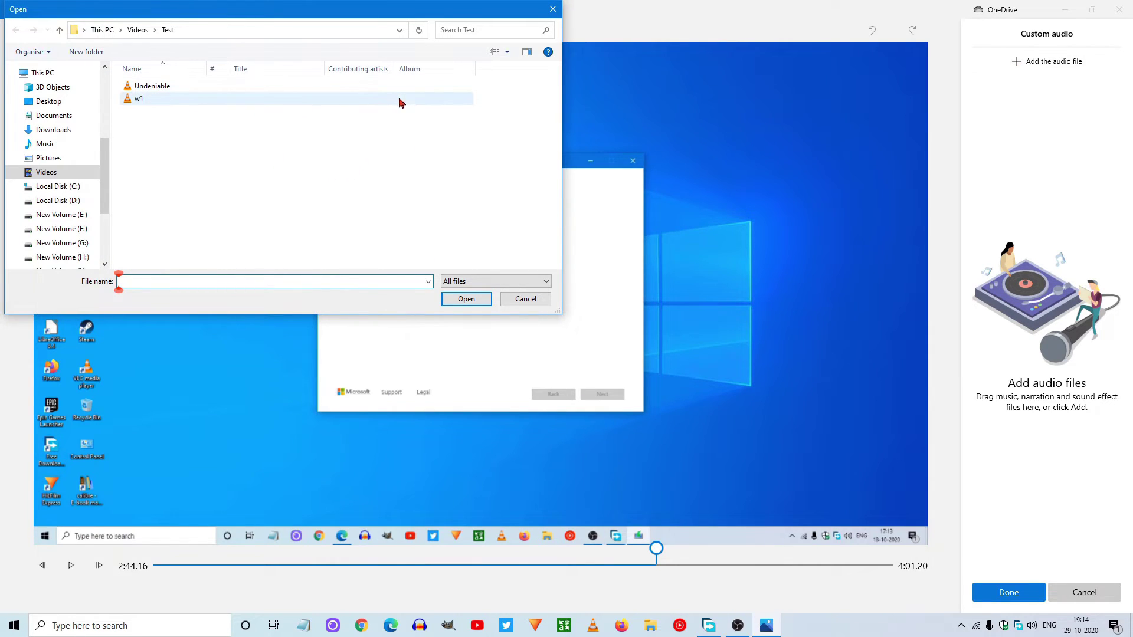
click(152, 88)
click(466, 299)
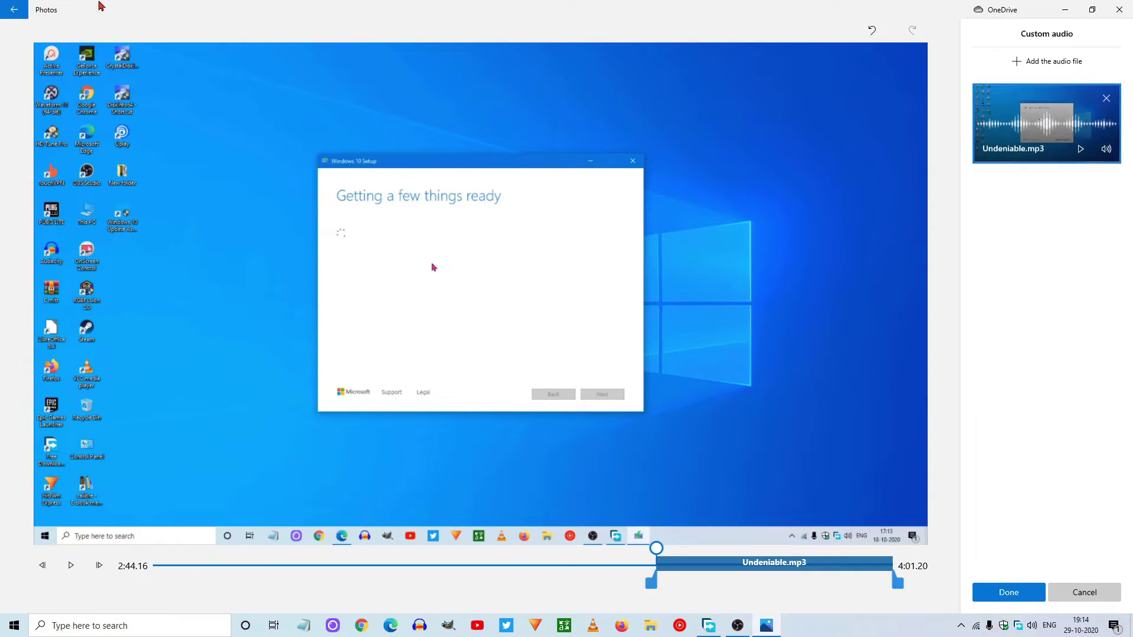
Check the fade options and lower the volume of Undeniable.mp3, move the track to the start of the video, and save
click(1108, 150)
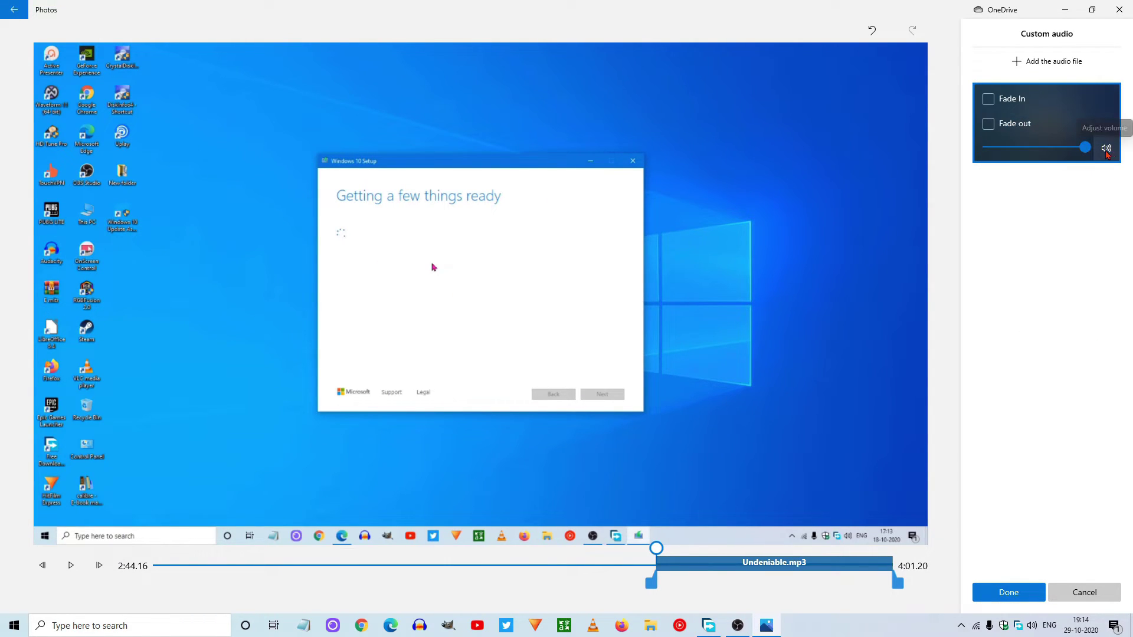
click(993, 105)
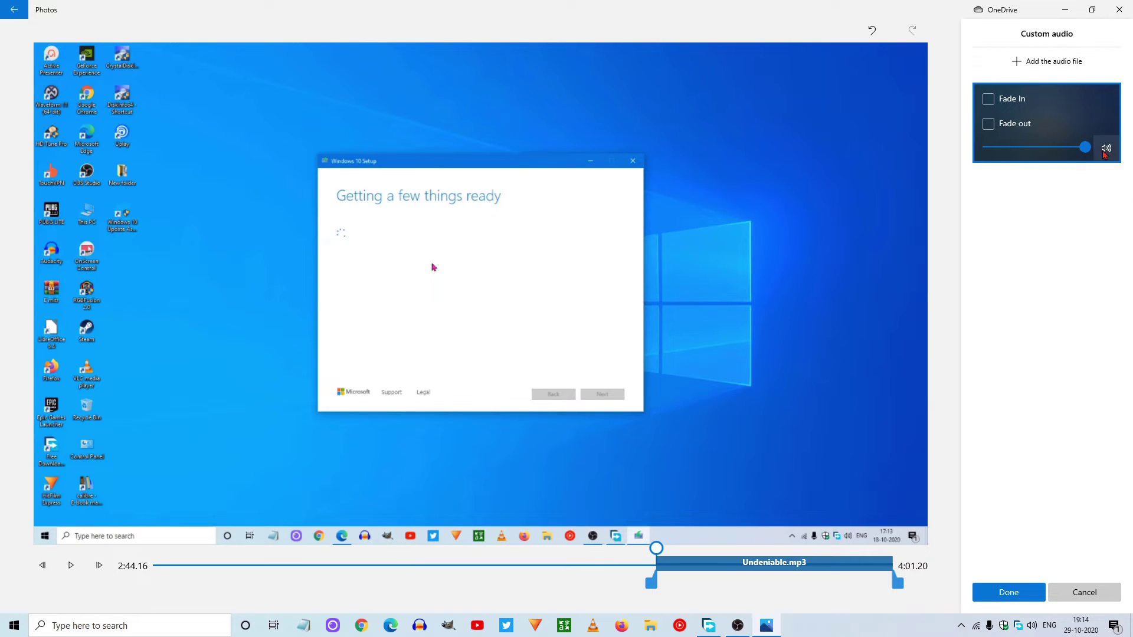
drag(1086, 148, 1045, 155)
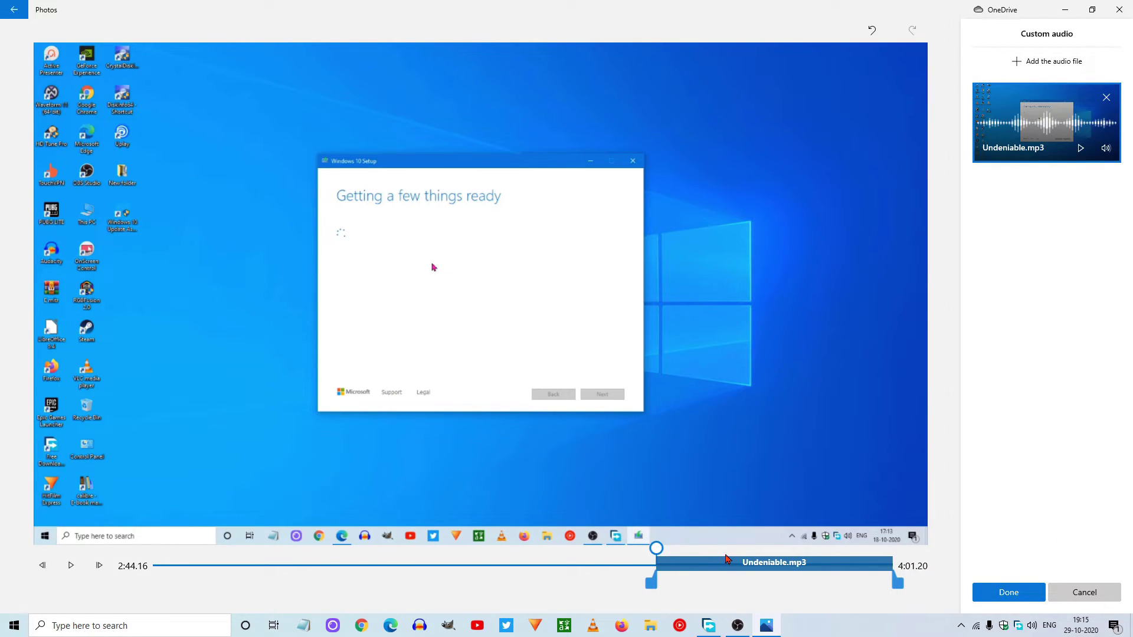
drag(774, 568, 216, 579)
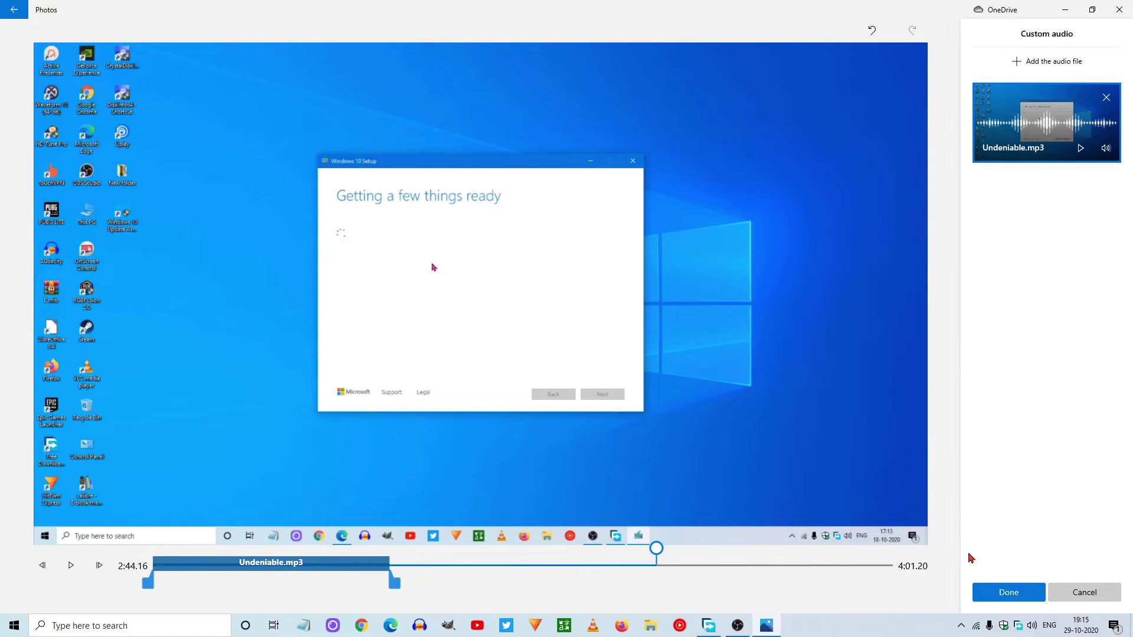
click(1004, 595)
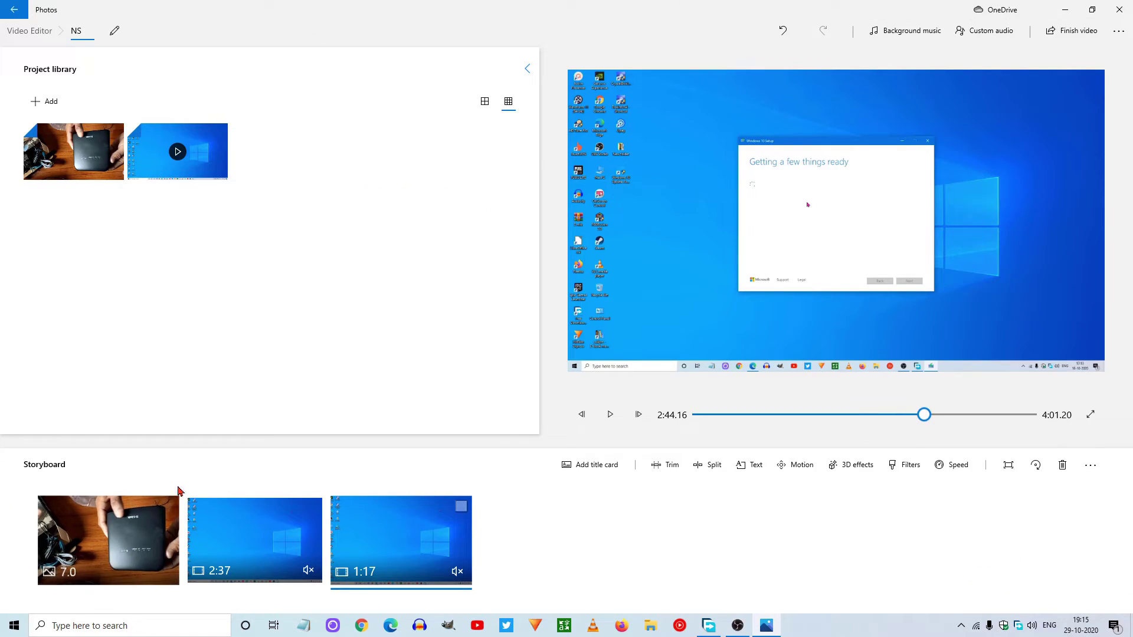
Preview the video with its added audio over the photo and view both desktop clips
click(610, 416)
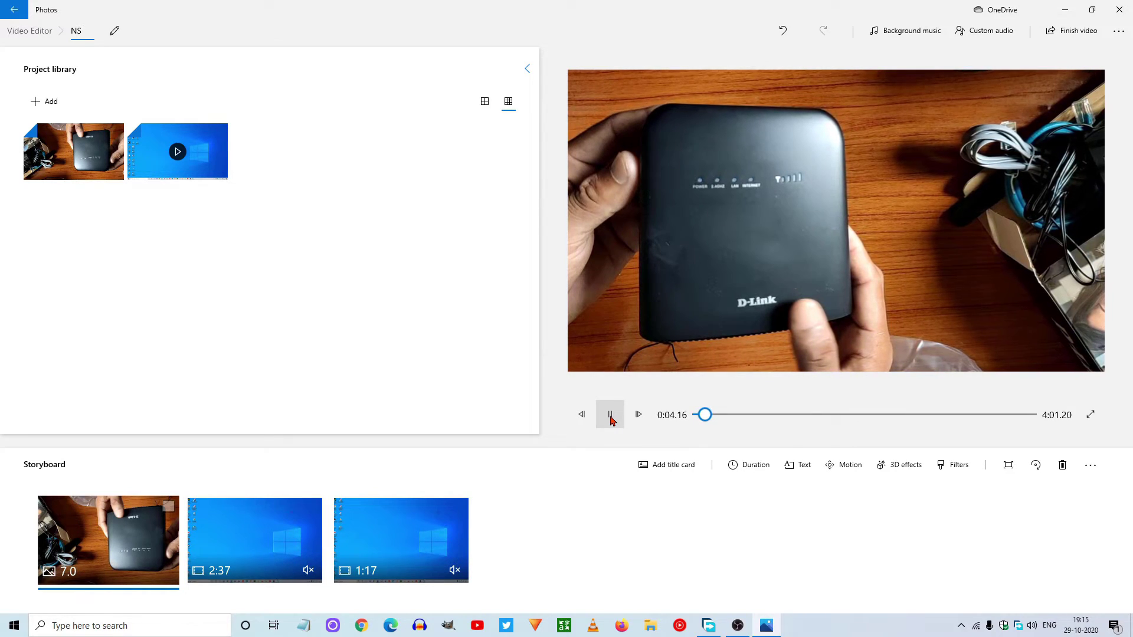
click(610, 415)
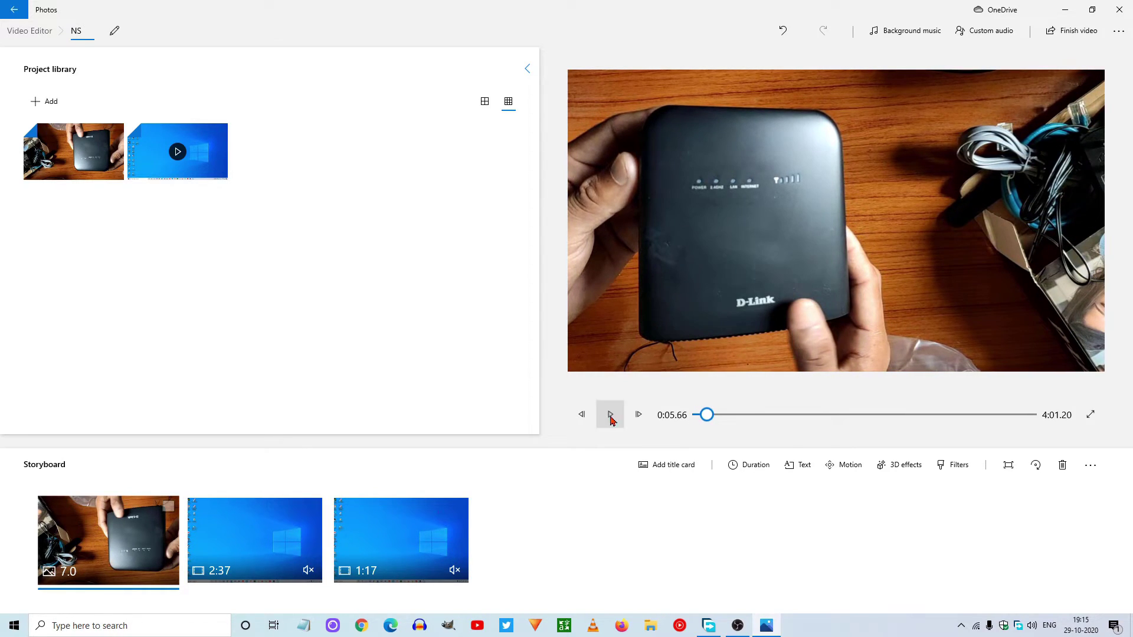
click(235, 544)
click(396, 547)
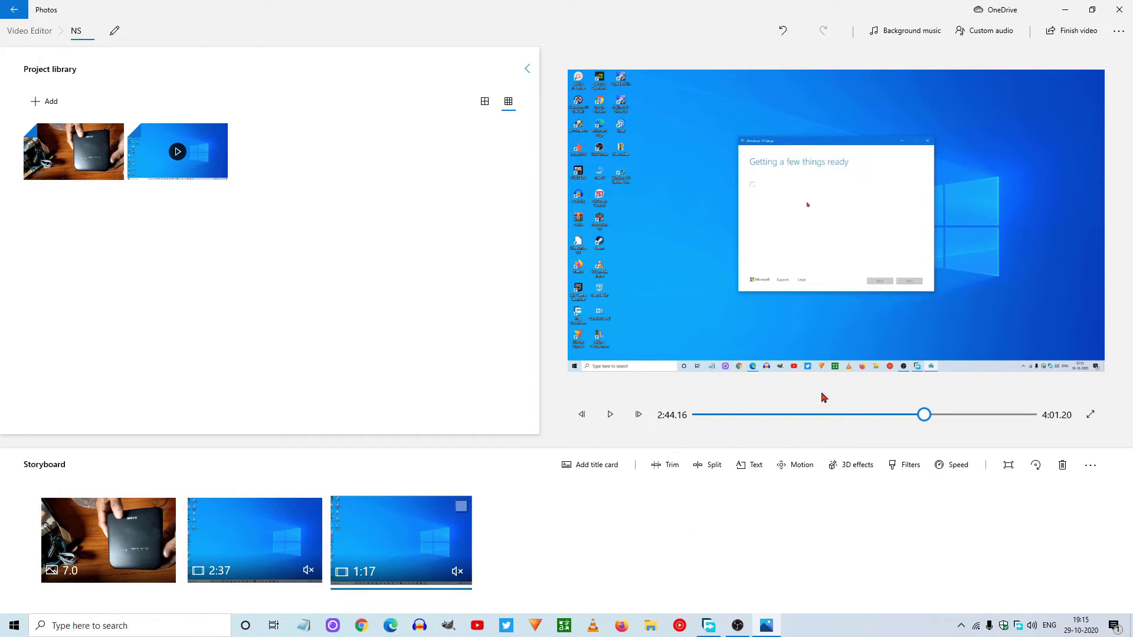
Add the text "haa" in the Fine Print style to the 2:37 desktop clip
right_click(264, 534)
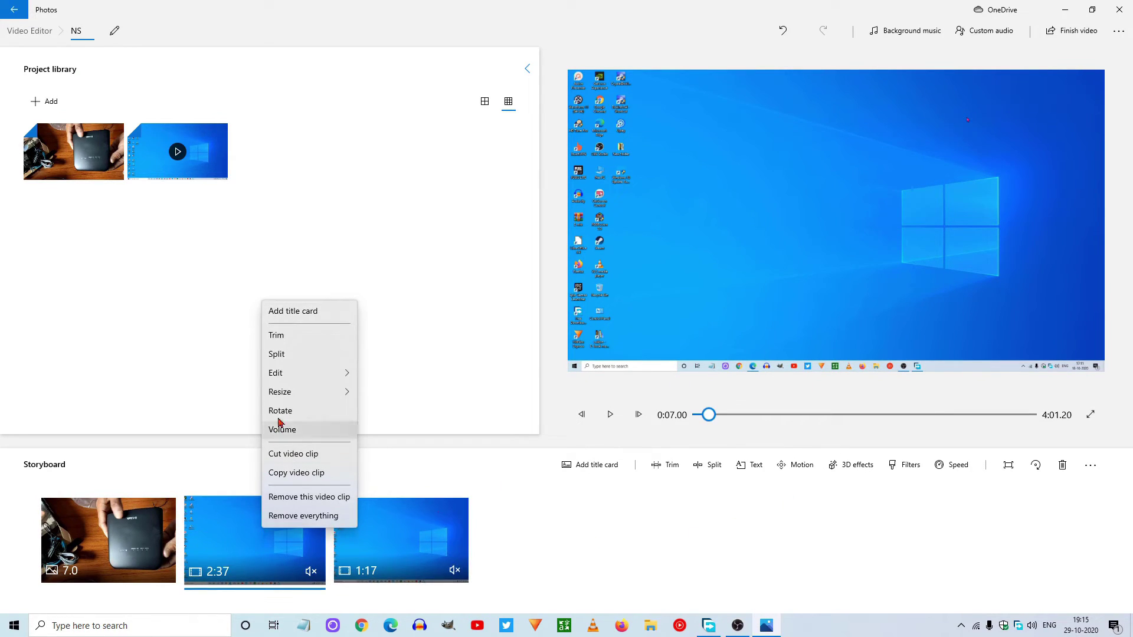
mouse_move(289, 396)
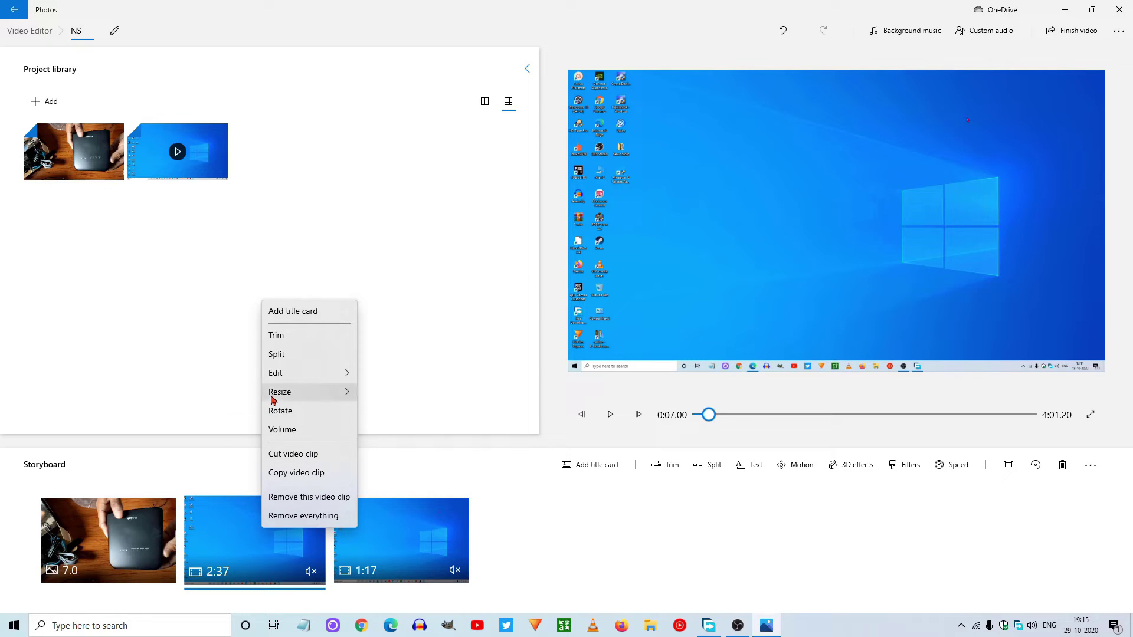
mouse_move(293, 375)
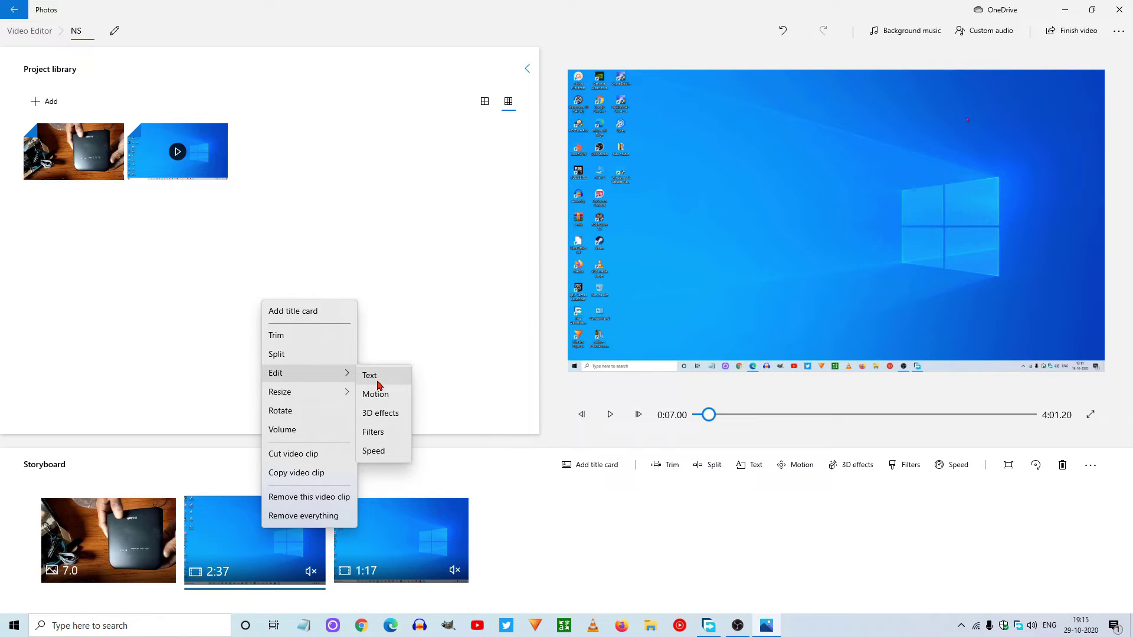
click(378, 380)
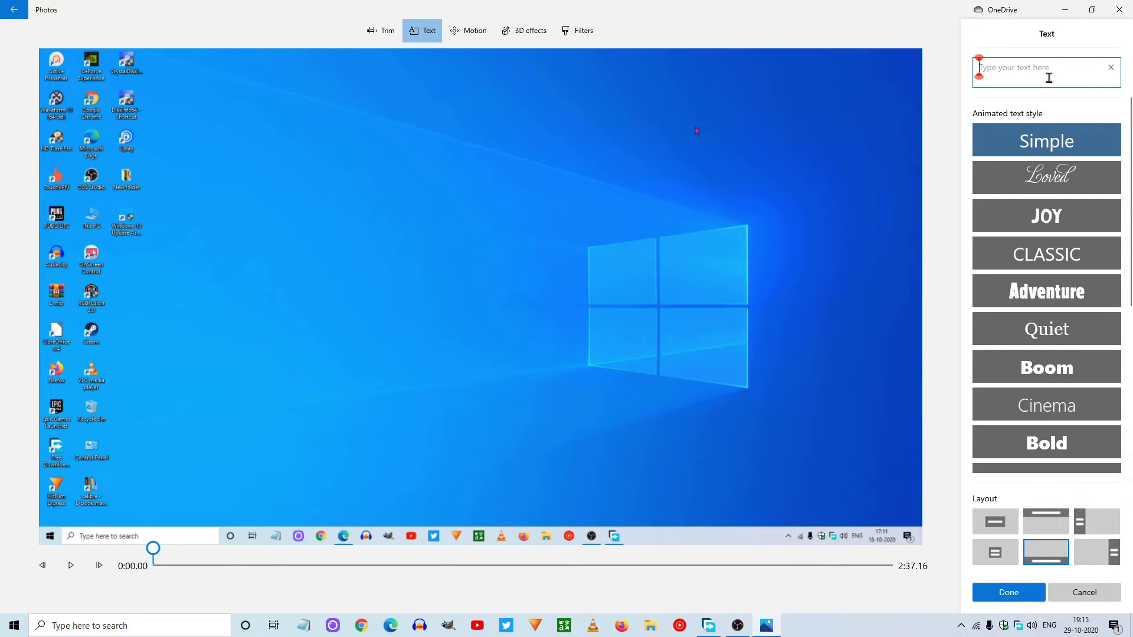
text(haa)
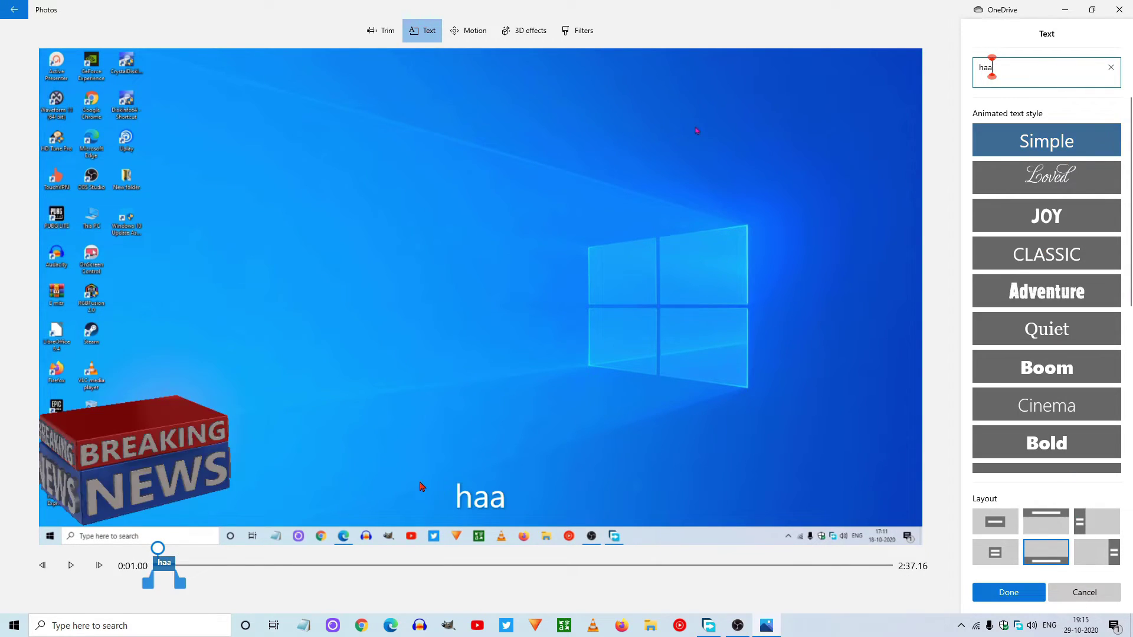
click(1059, 298)
scroll(1041, 450, down, 5)
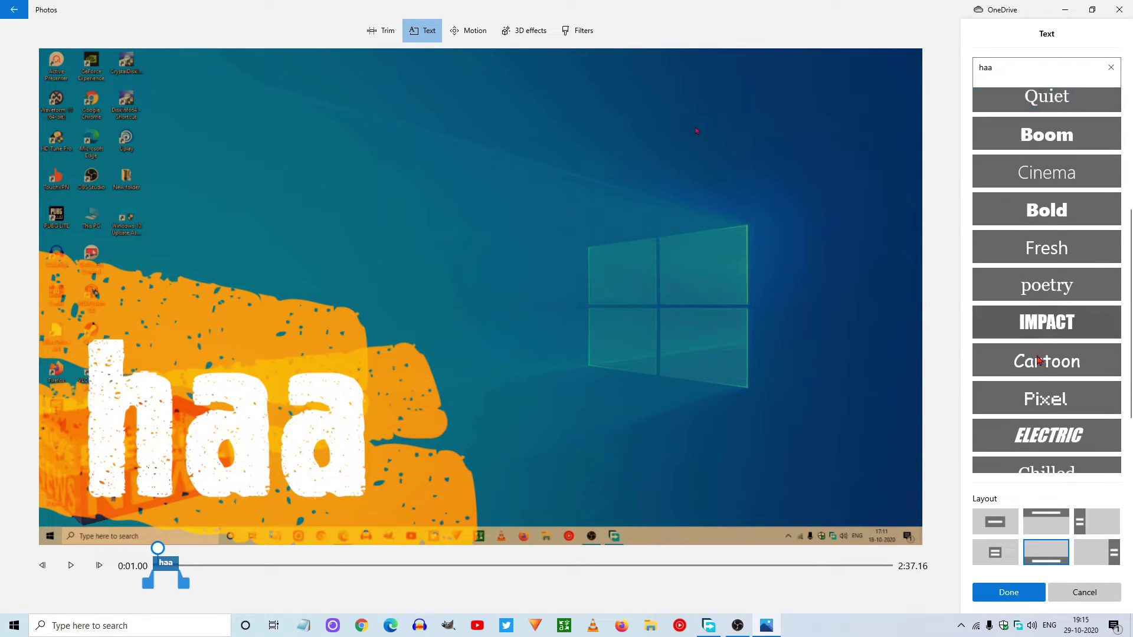
click(1040, 454)
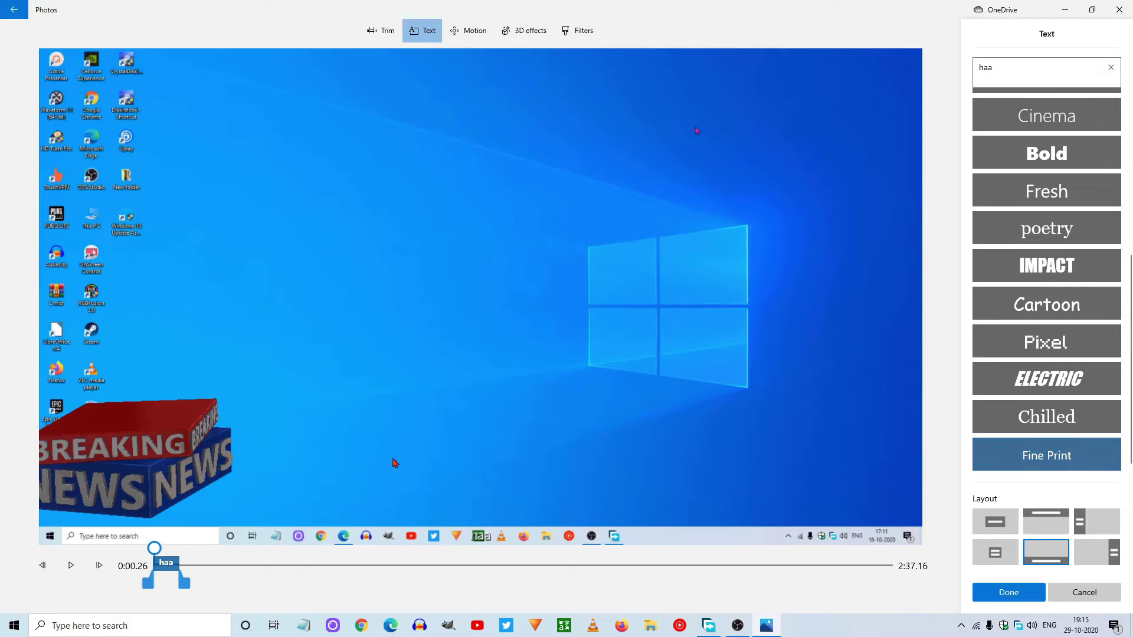
click(1009, 592)
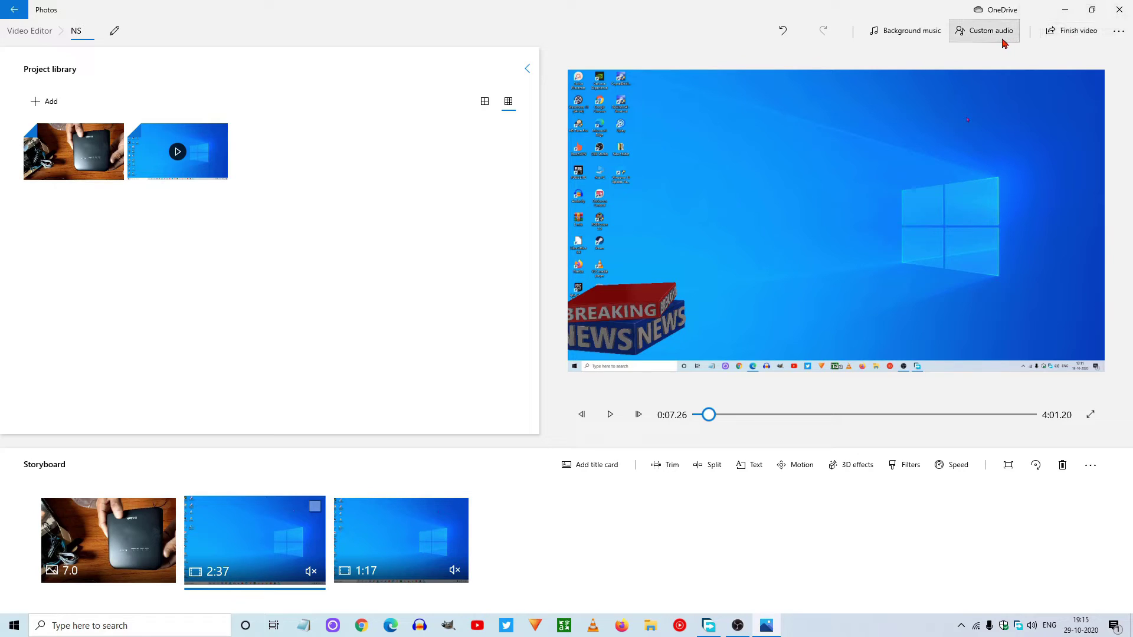
Check the project's naming dialog and look through the available video themes, including Adventure, without applying one
click(113, 31)
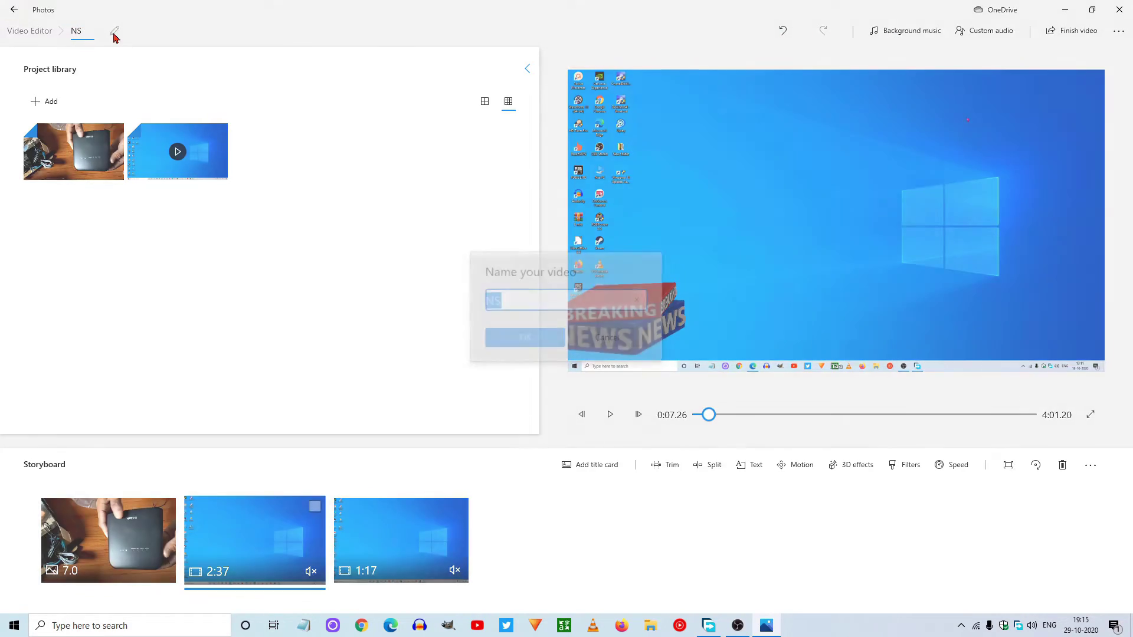
click(581, 339)
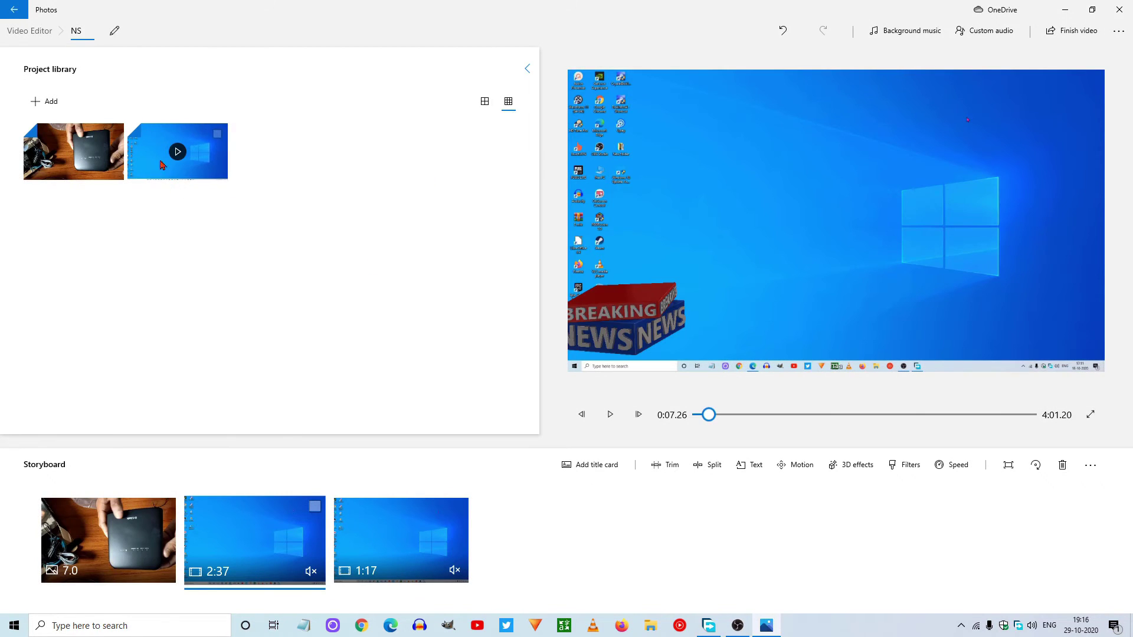
click(1113, 35)
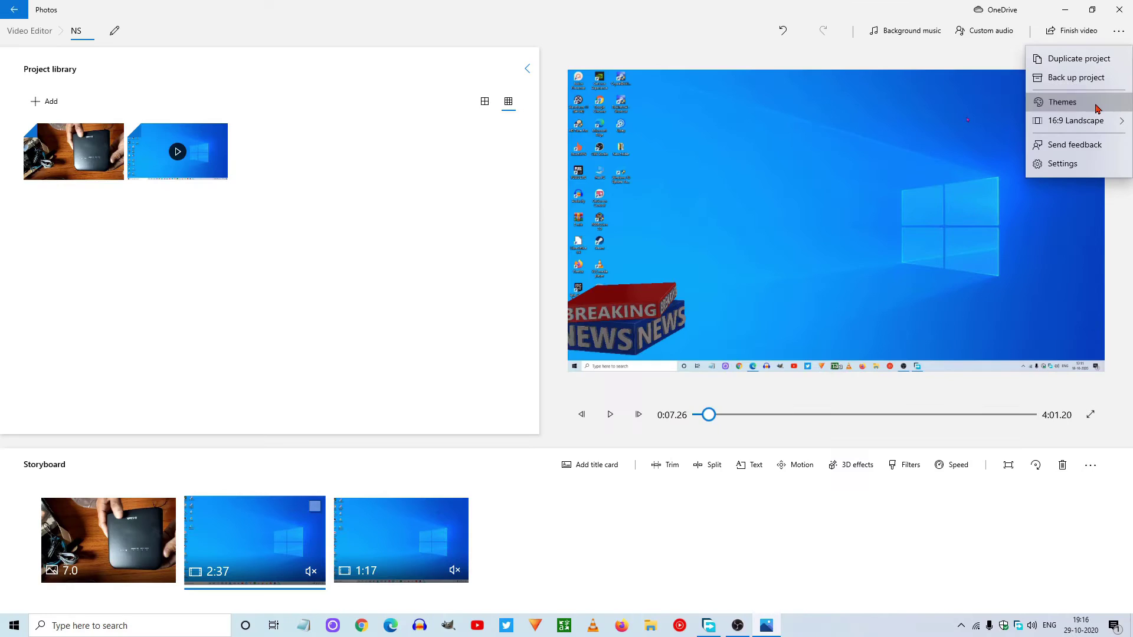
click(1044, 156)
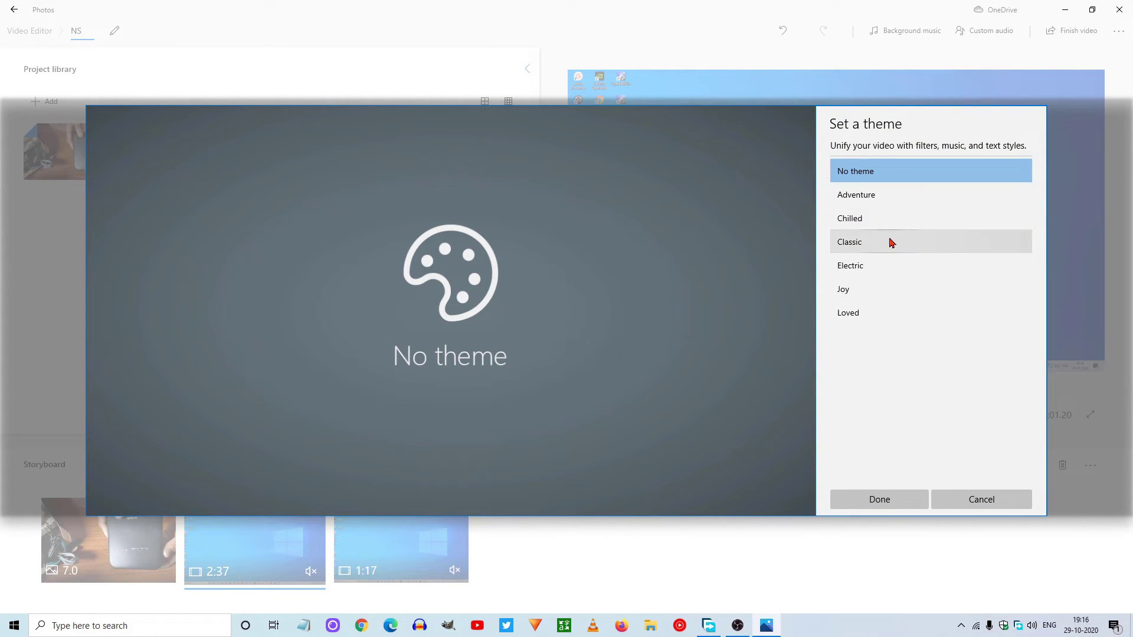
click(852, 201)
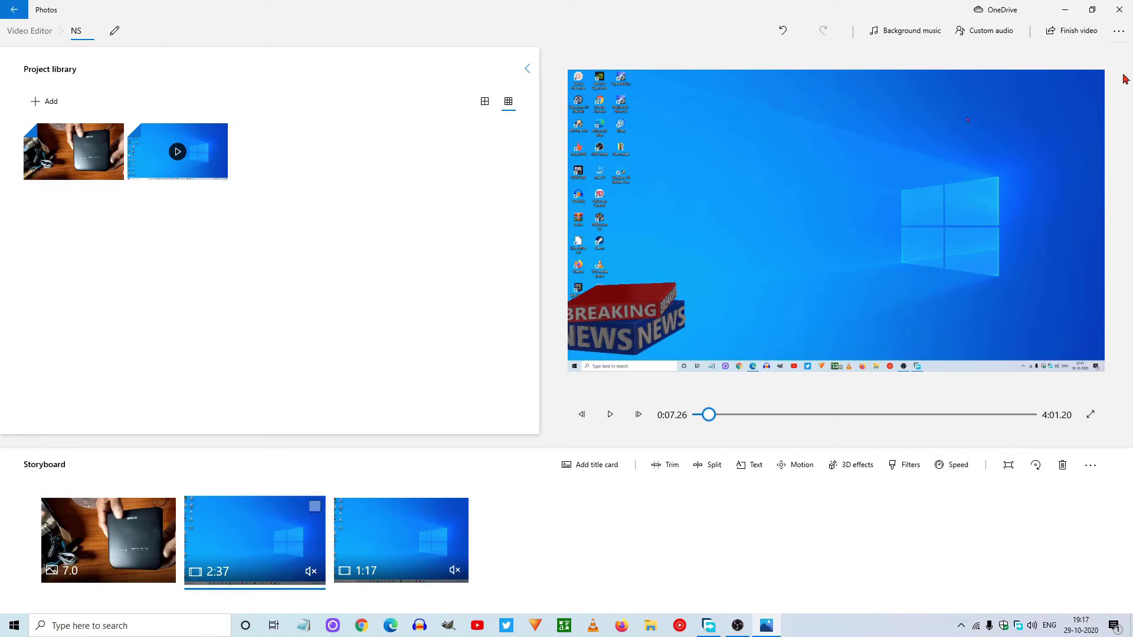
Try the video in portrait orientation and return it to landscape
click(1118, 30)
click(1055, 121)
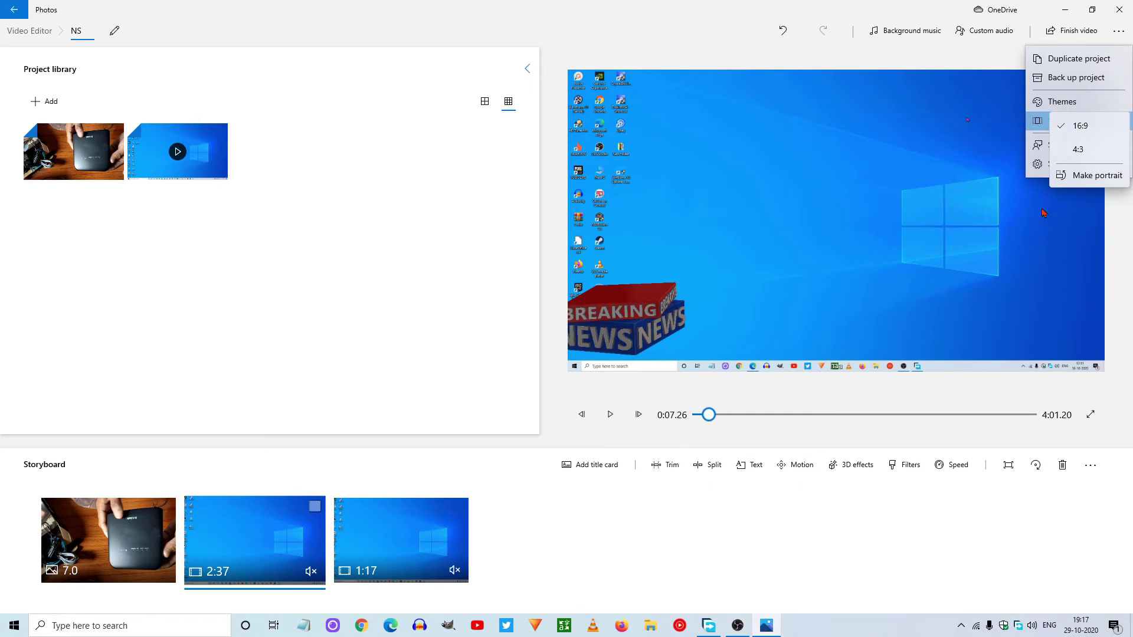
mouse_move(1098, 121)
click(1098, 176)
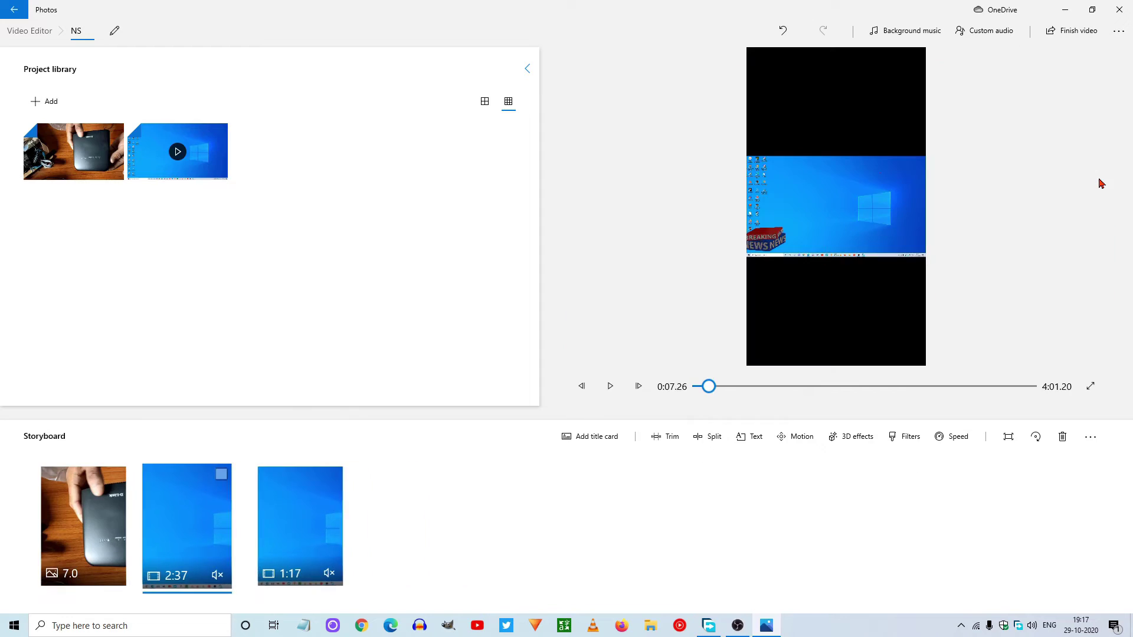
click(1118, 30)
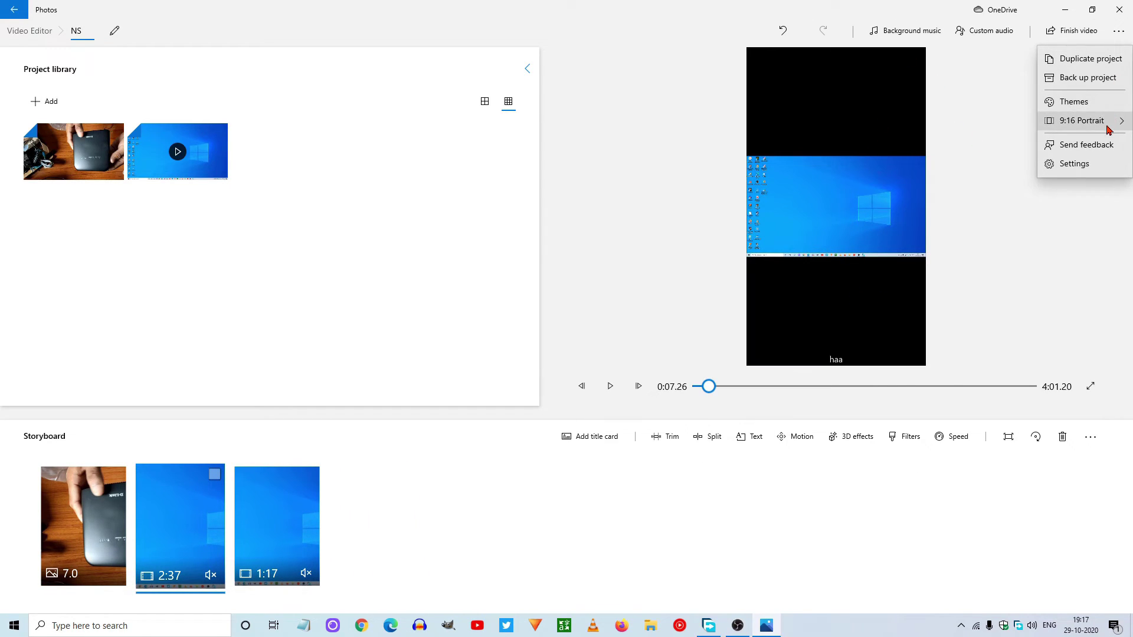
mouse_move(1109, 121)
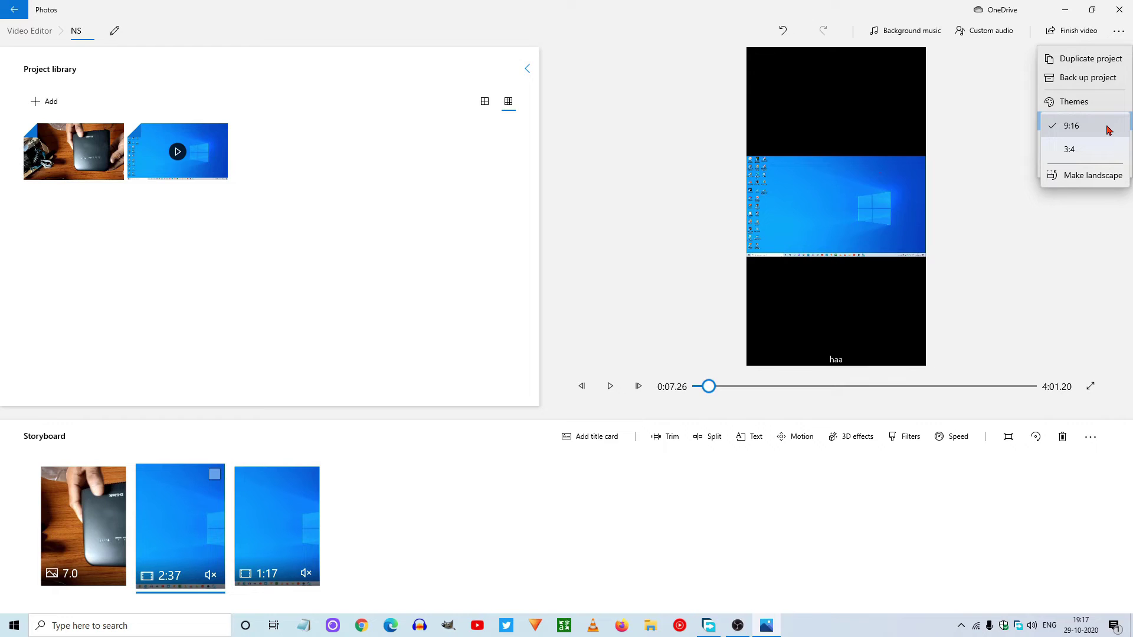
click(1084, 175)
View the Photos settings page with its source folders and return to the NS project
click(1124, 32)
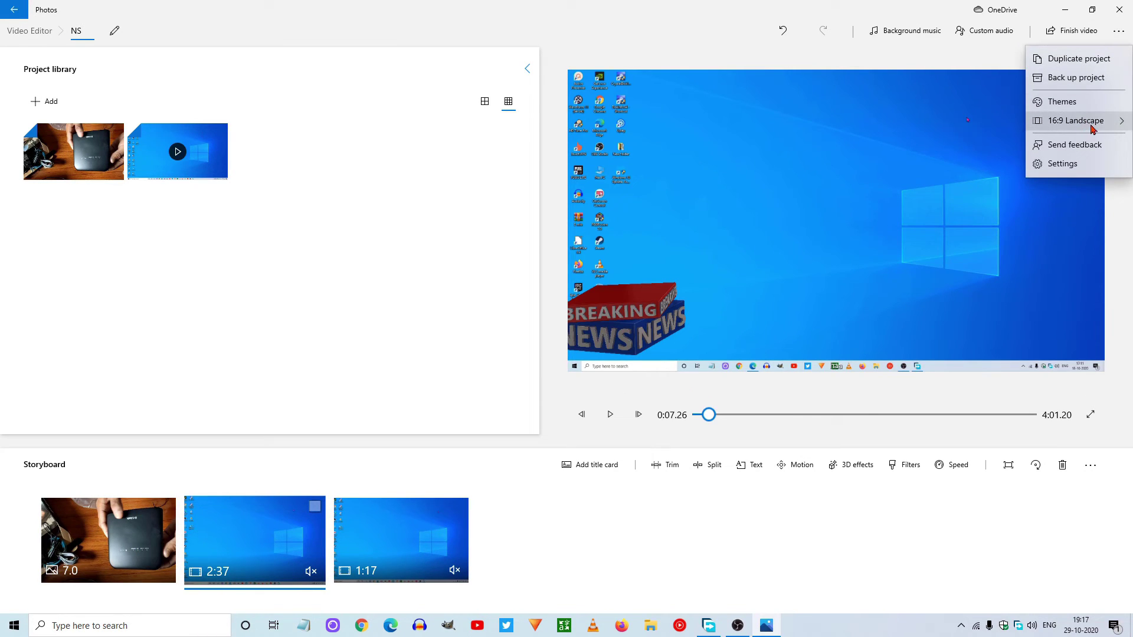
mouse_move(1090, 121)
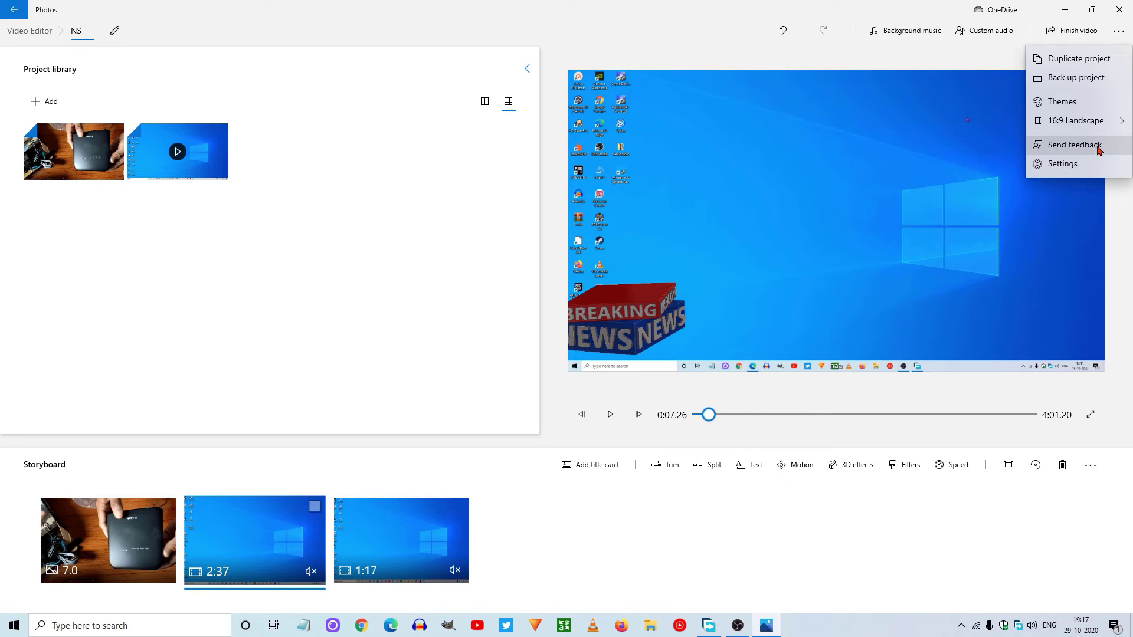
click(1092, 164)
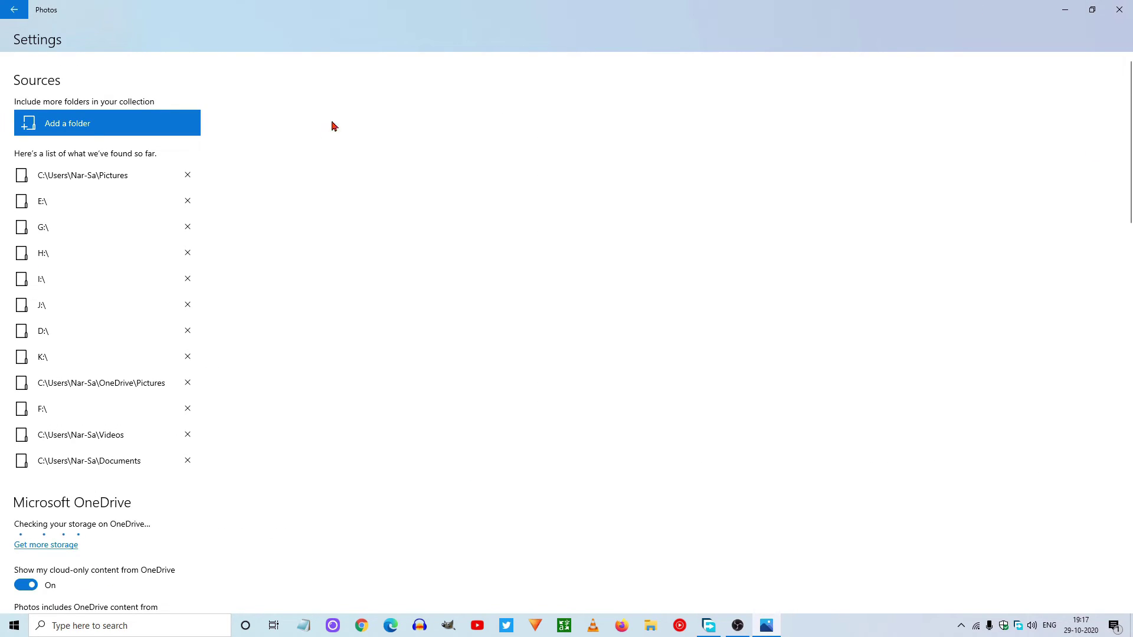
click(14, 9)
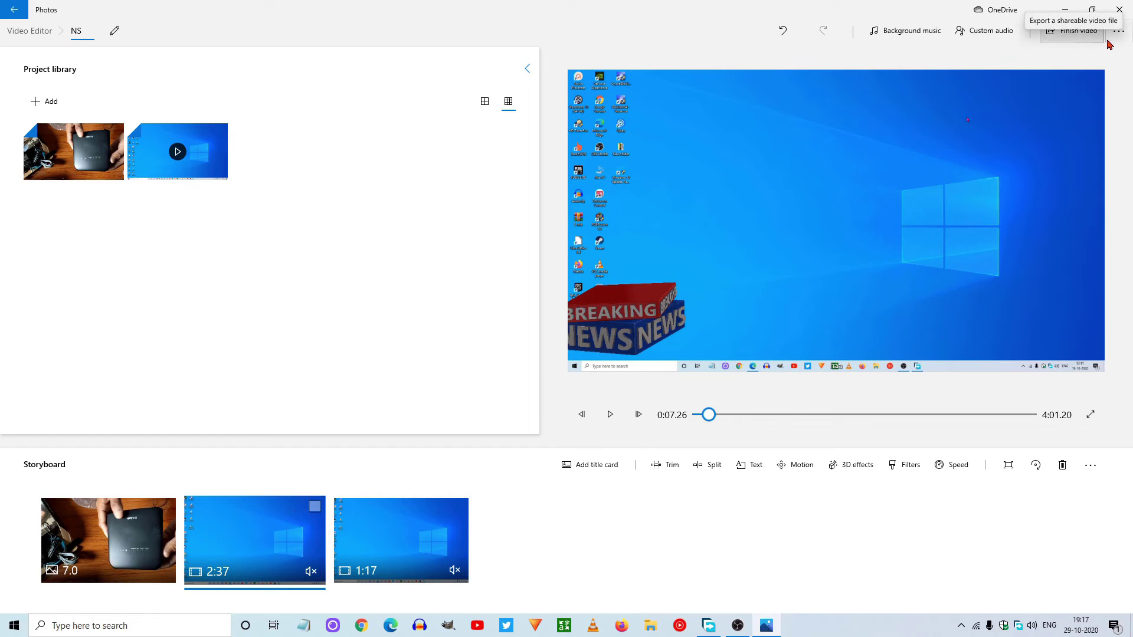
Export the video as NS to the Video Projects folder in Pictures, using High 1080p quality and hardware-accelerated encoding
click(1073, 33)
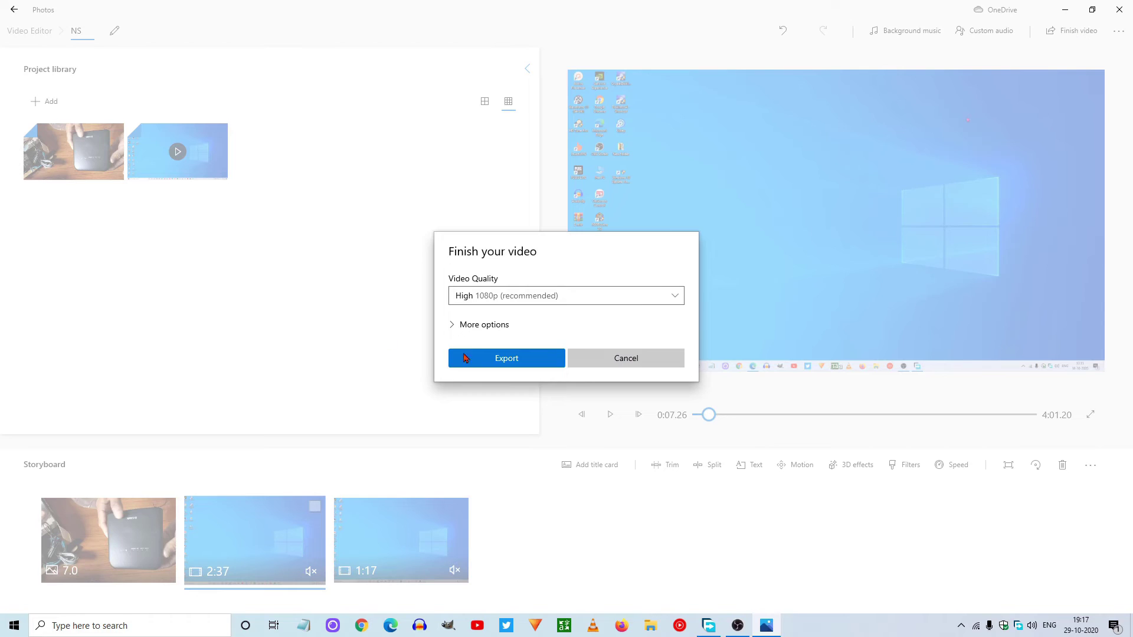
click(461, 325)
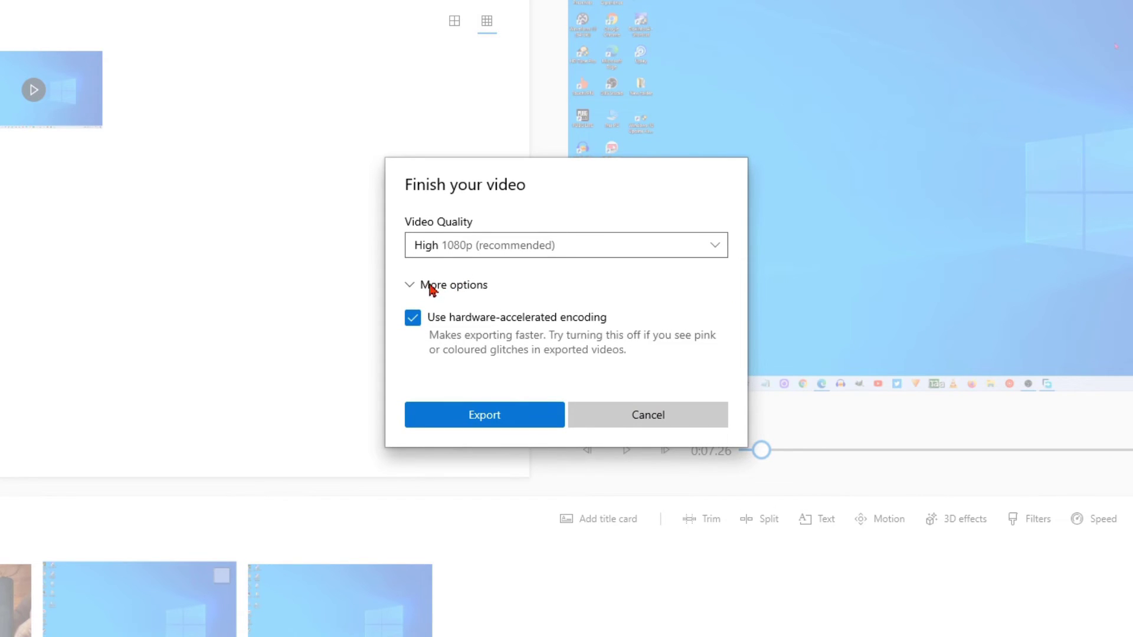
click(416, 325)
click(425, 289)
click(429, 326)
click(713, 246)
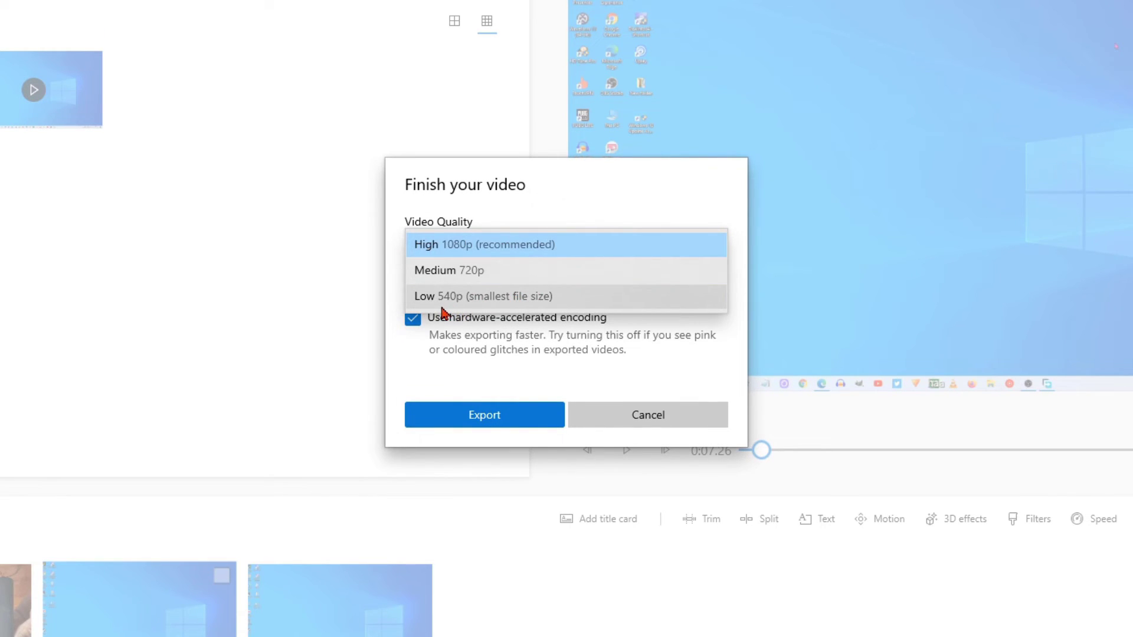
click(478, 253)
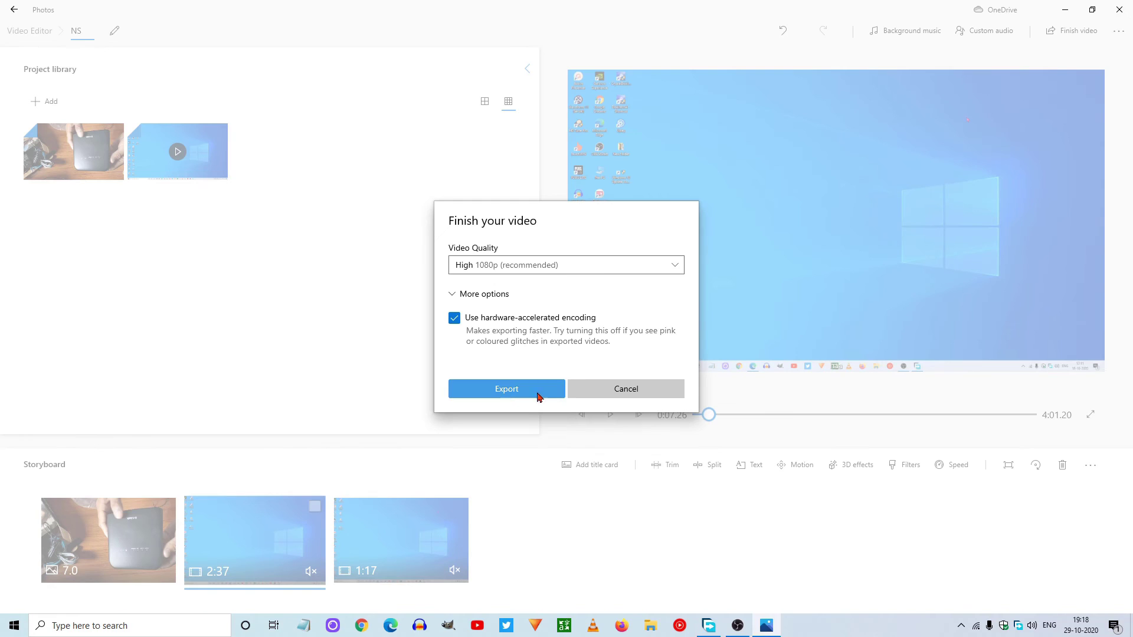
click(506, 393)
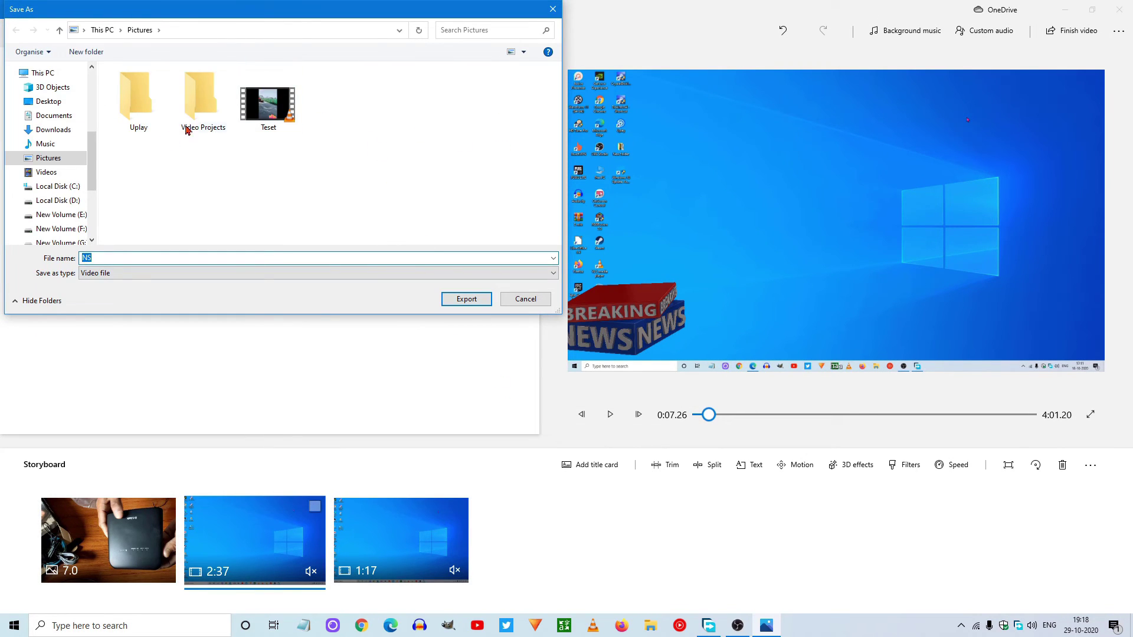
click(468, 304)
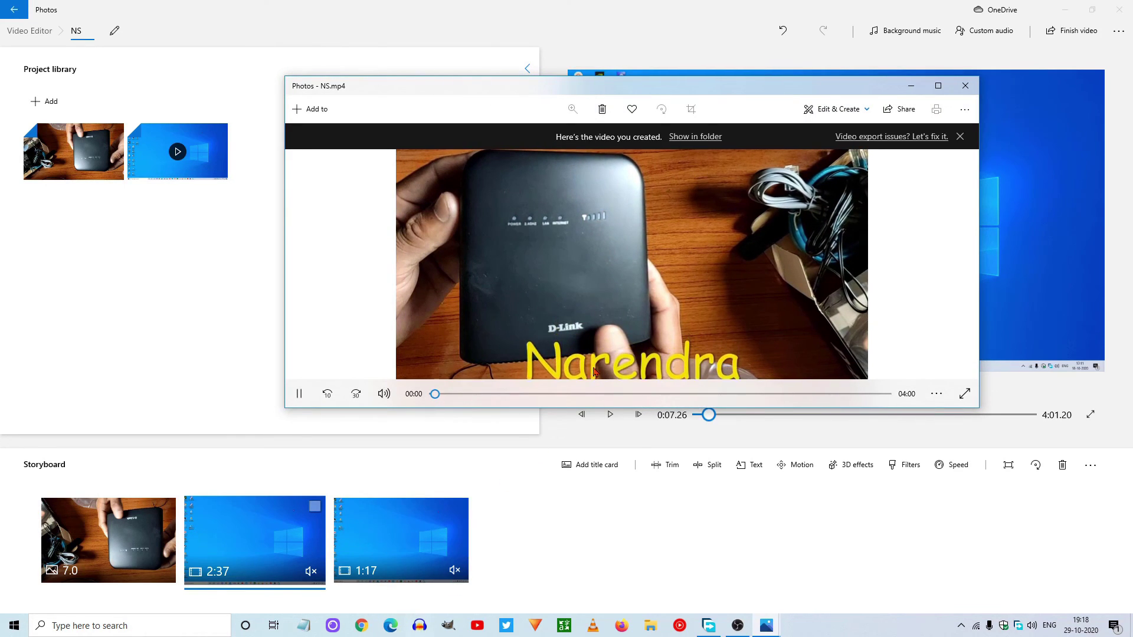
View the exported NS.mp4 in a maximized window and minimize the open Photos windows
click(938, 85)
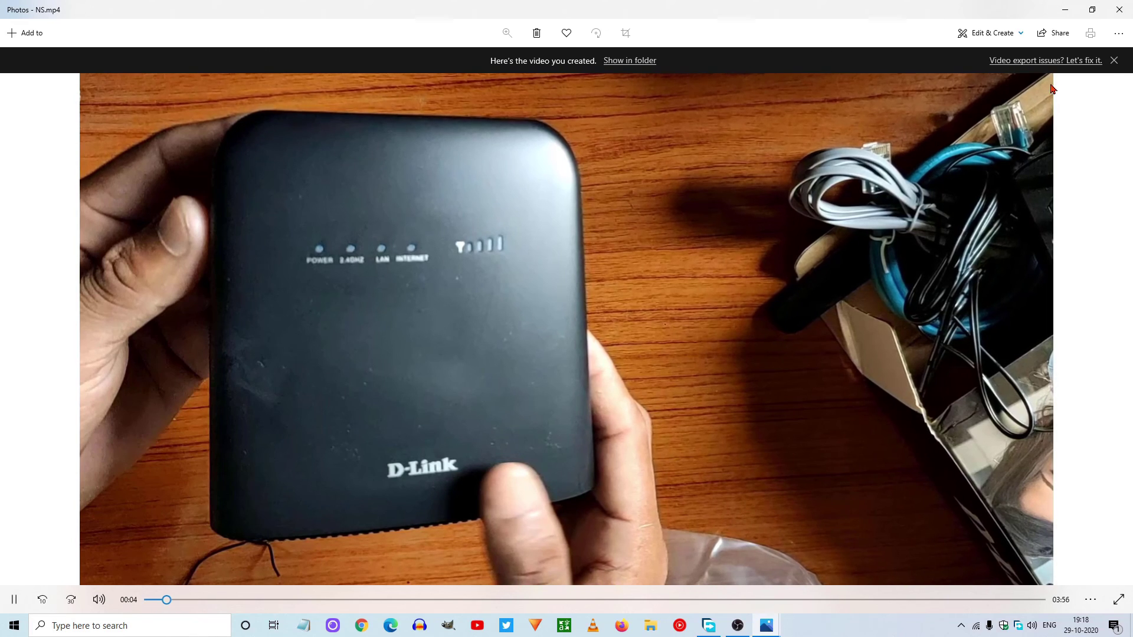
click(1114, 61)
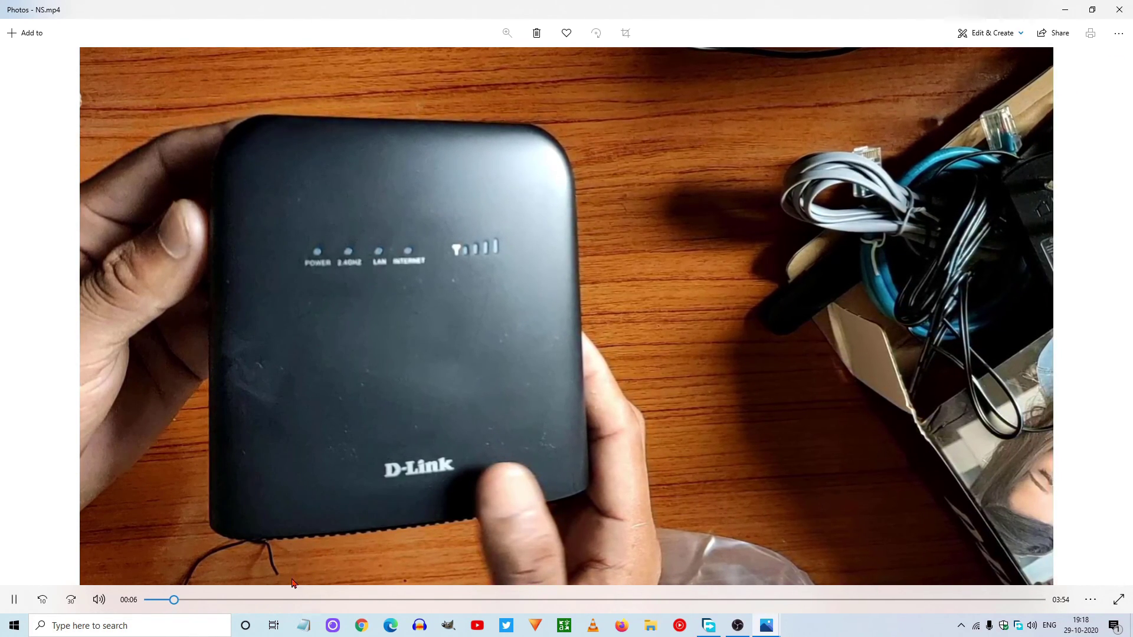
click(1065, 10)
click(1066, 10)
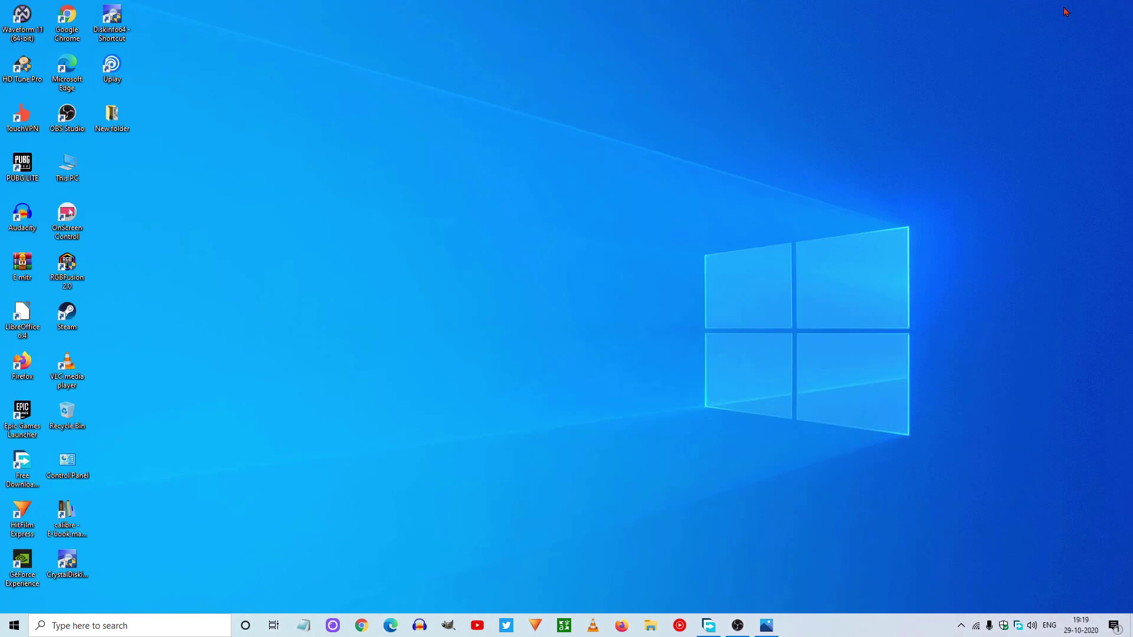
In File Explorer, examine the security and detail properties of the exported NS file in the Video Projects folder under Pictures
double_click(63, 167)
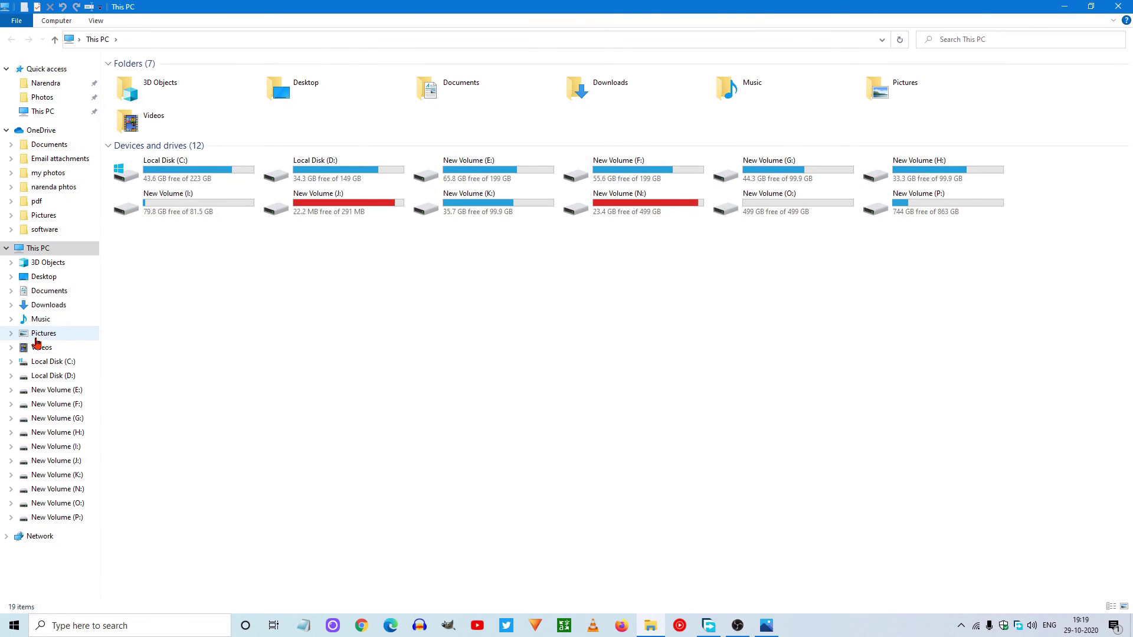
click(43, 333)
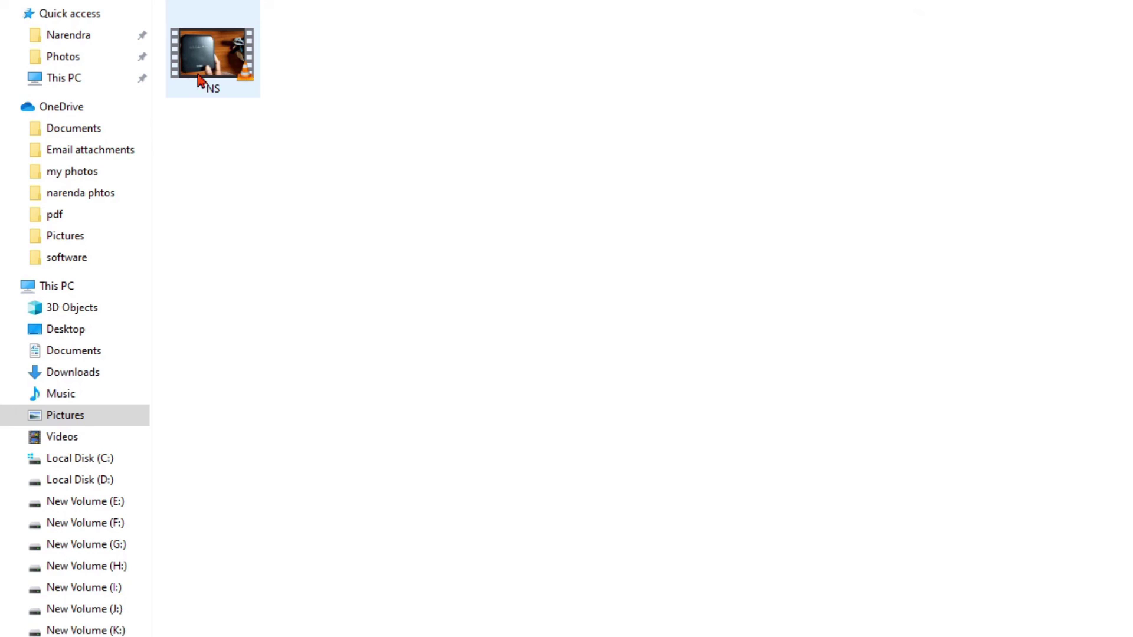
right_click(216, 61)
click(279, 547)
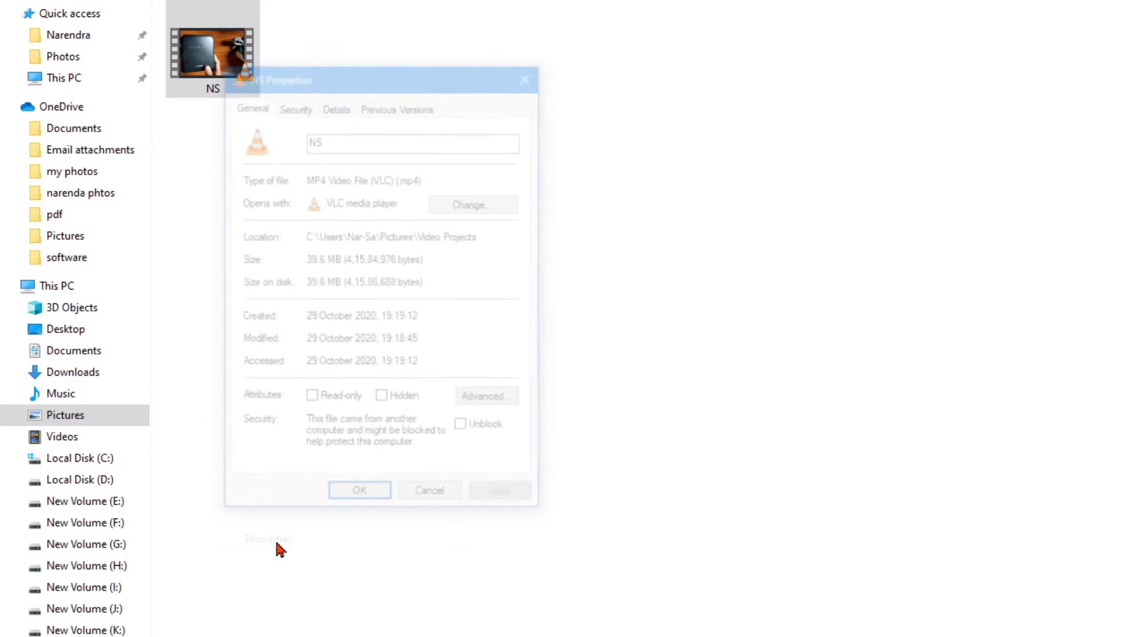
click(311, 112)
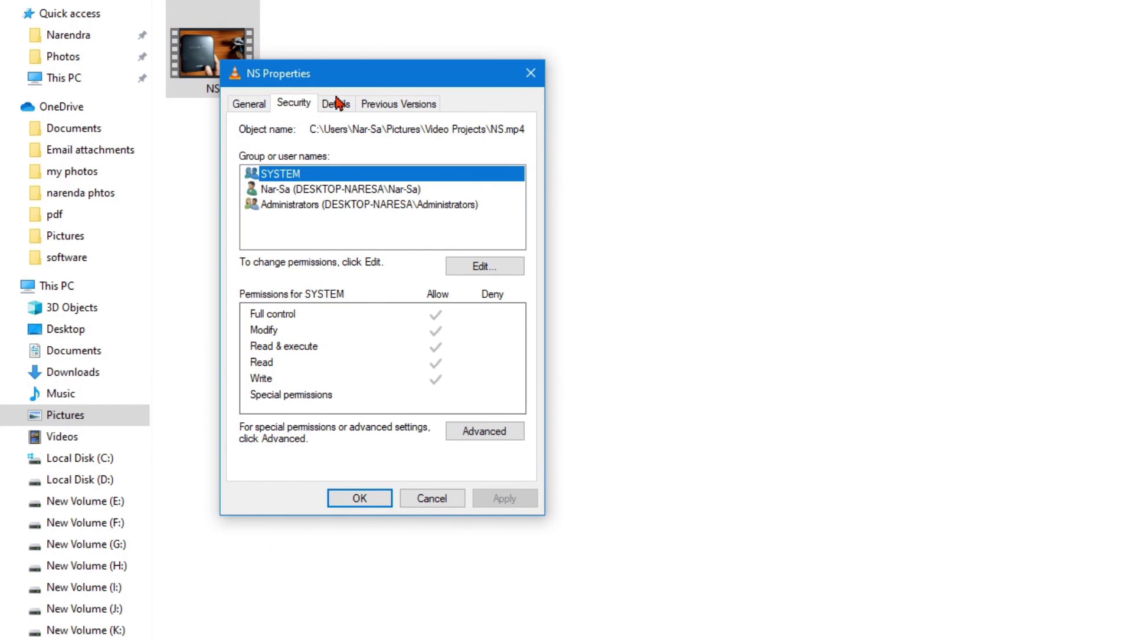
click(337, 104)
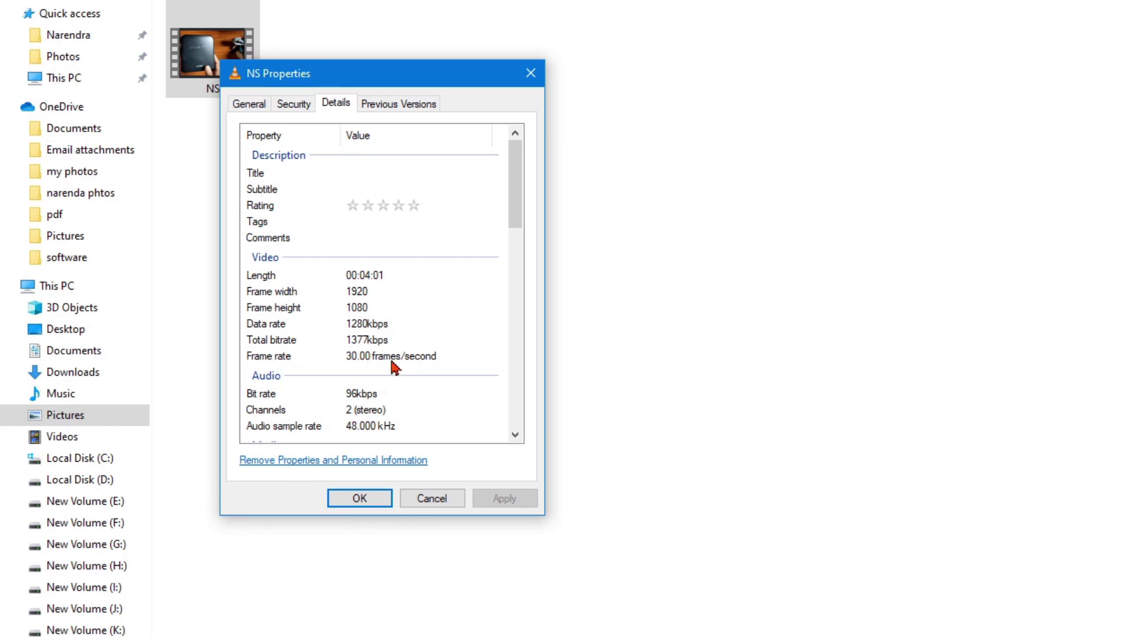
scroll(408, 366, down, 3)
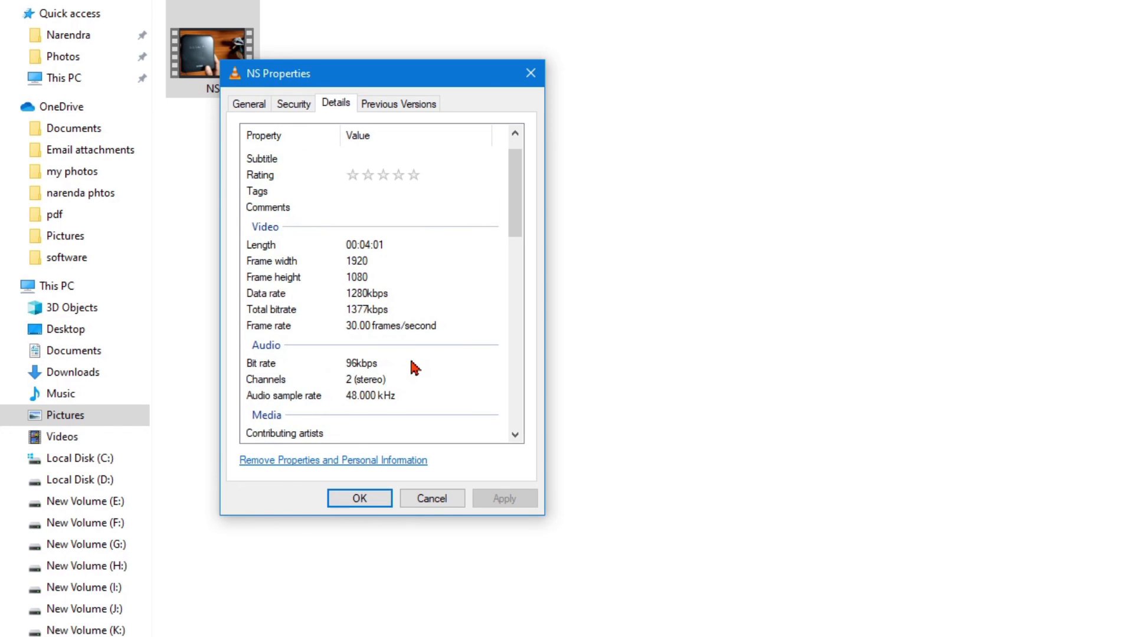
scroll(413, 365, down, 8)
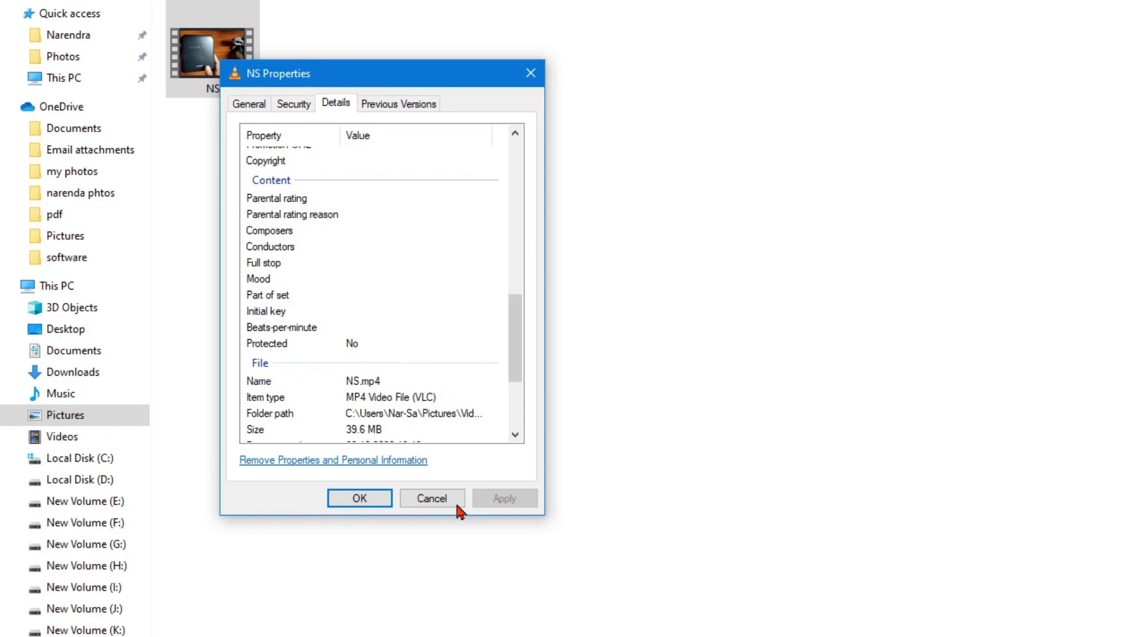
click(427, 497)
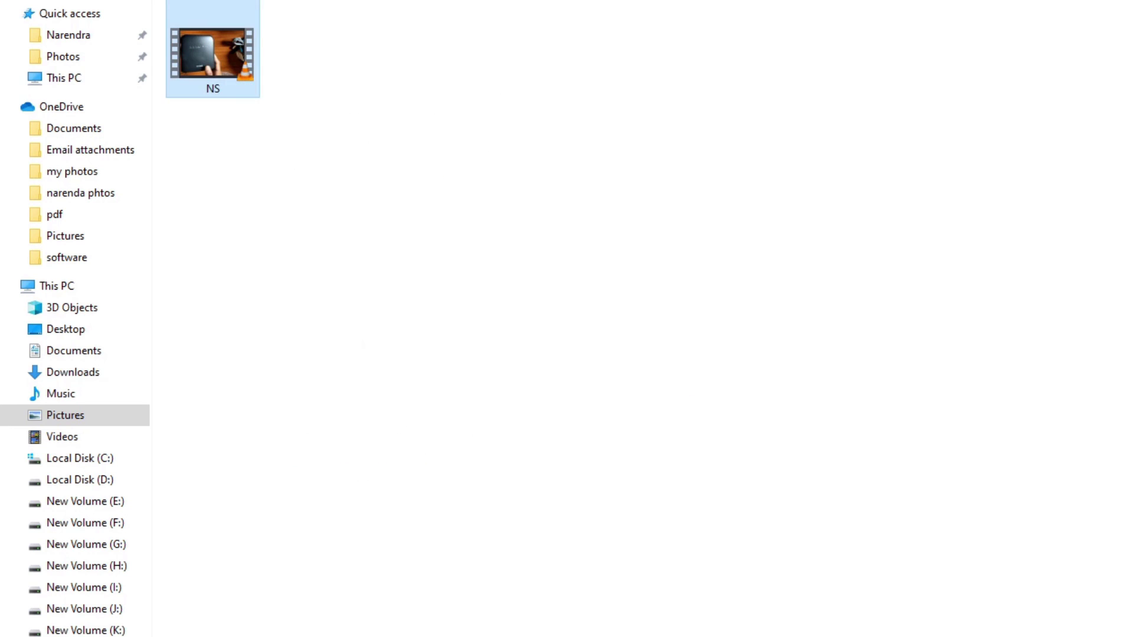